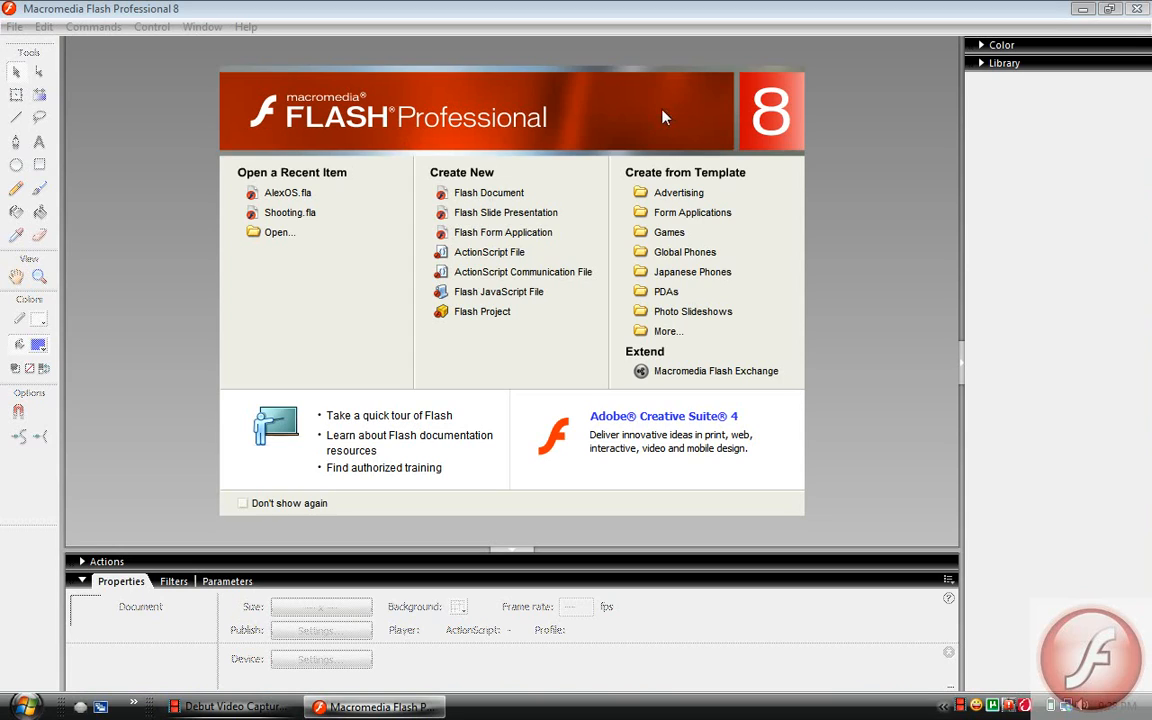
Create a new Flash document and add the script stop(); to frame 1 of Layer 1
click(500, 197)
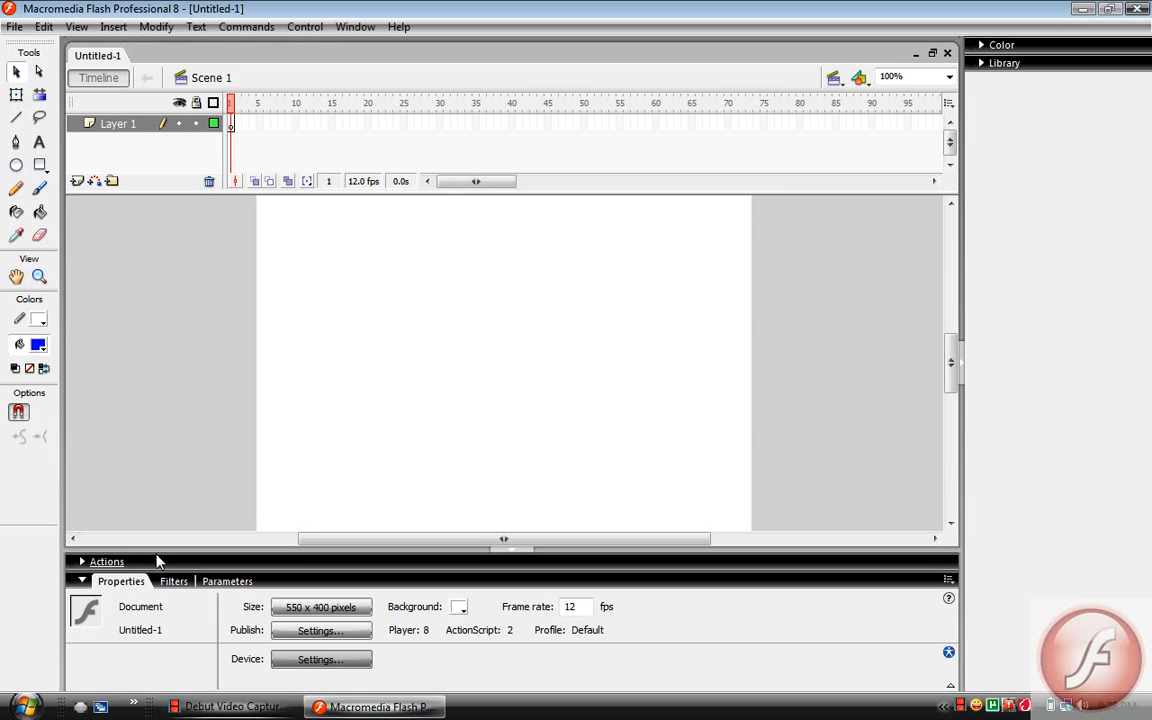
click(97, 561)
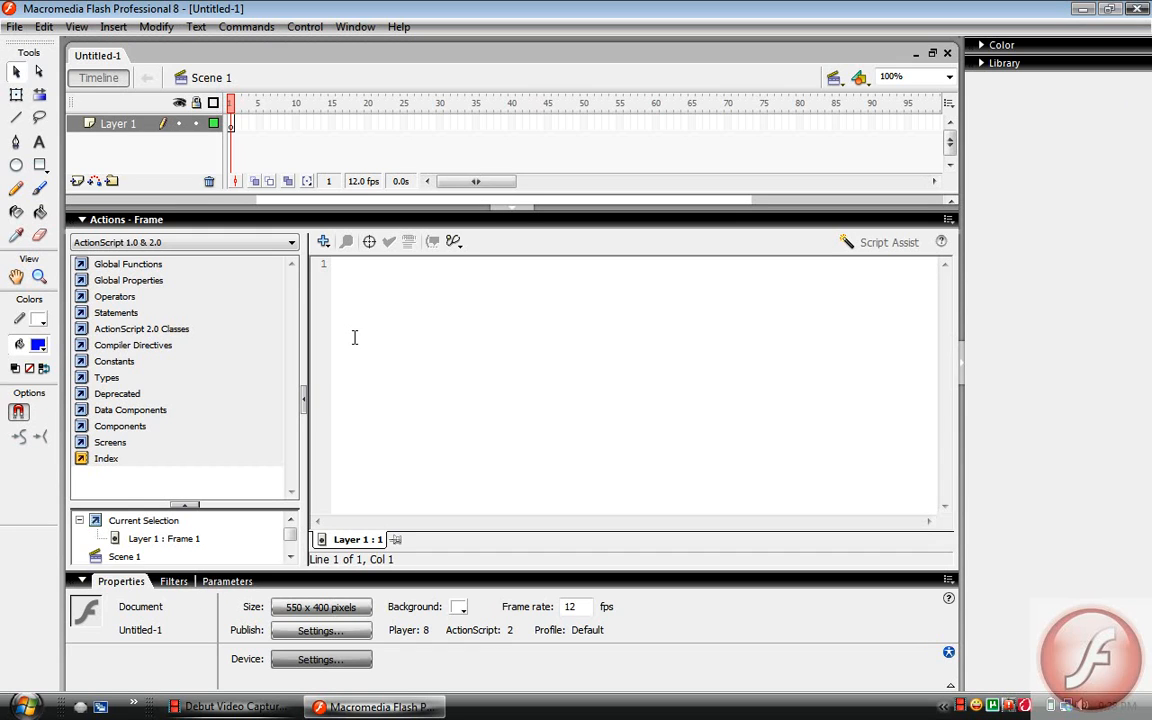
text(s)
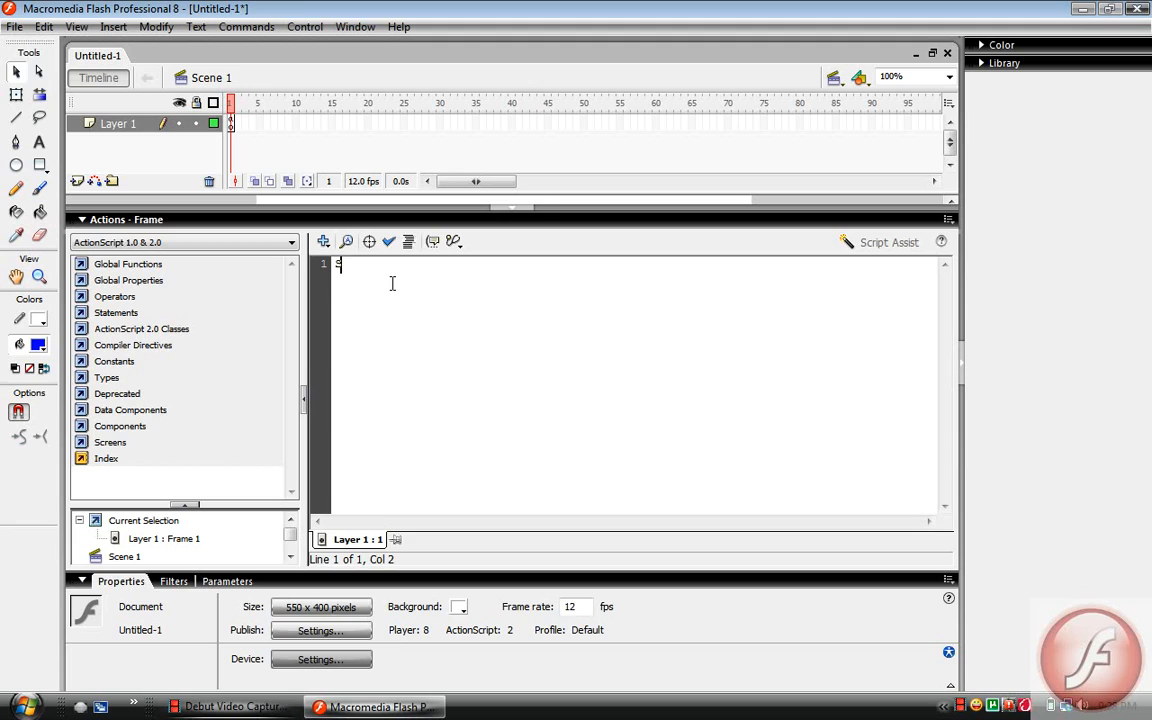
key(BackSpace)
text(stop();)
click(405, 219)
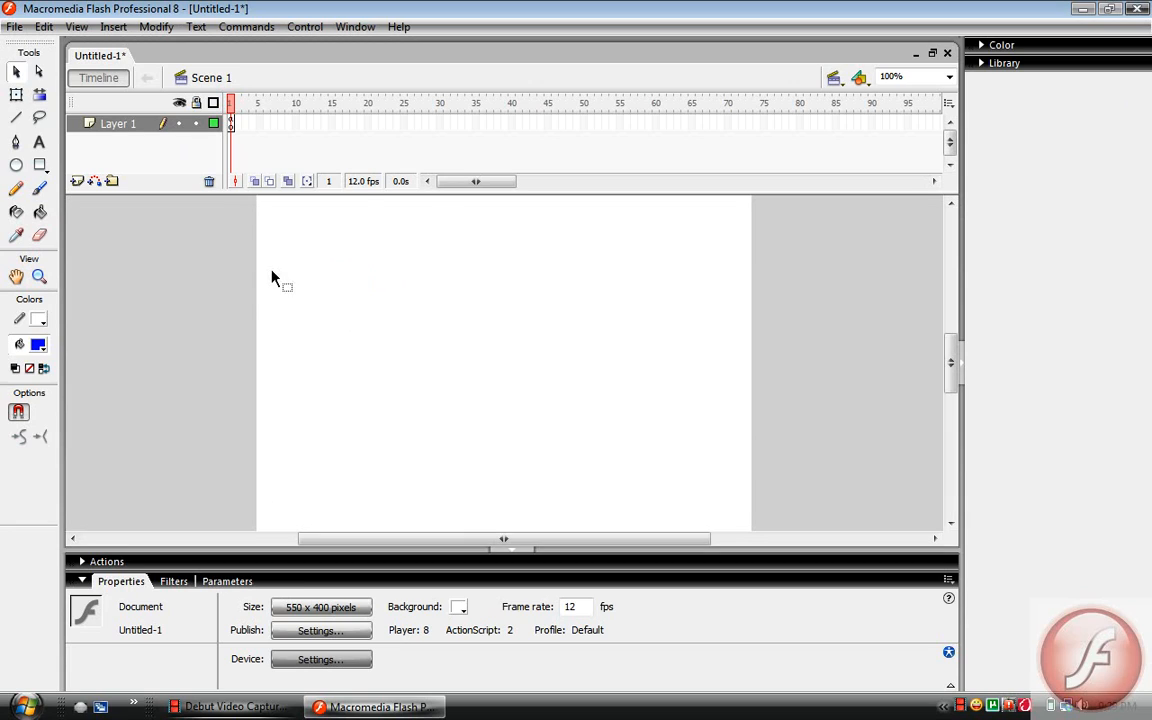
Add a static text box about 444 px wide near the top of the stage reading "Youtube Maze tutorial."
click(38, 143)
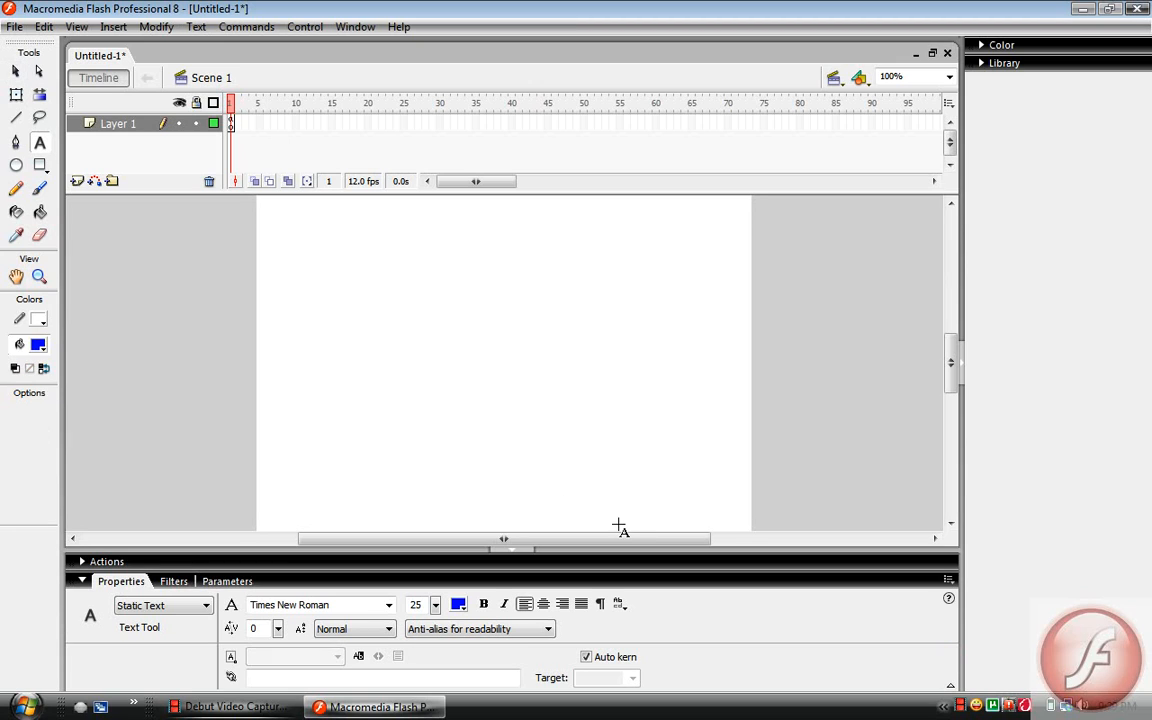
drag(310, 213, 709, 333)
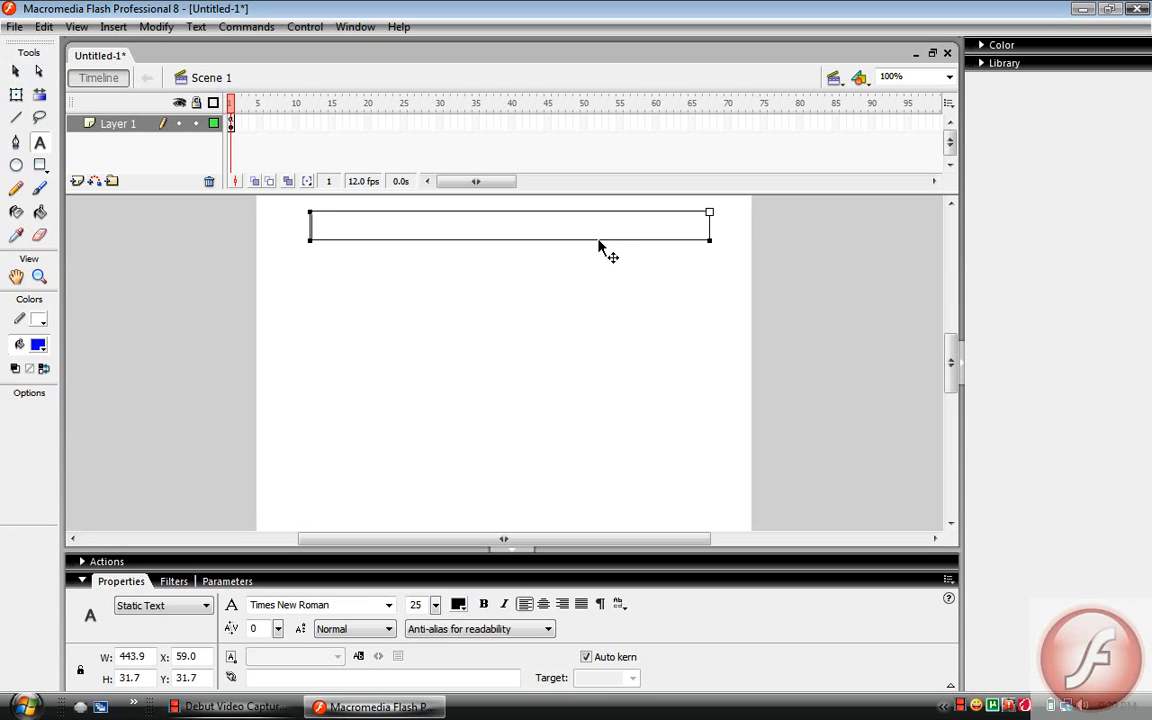
text(You tube M)
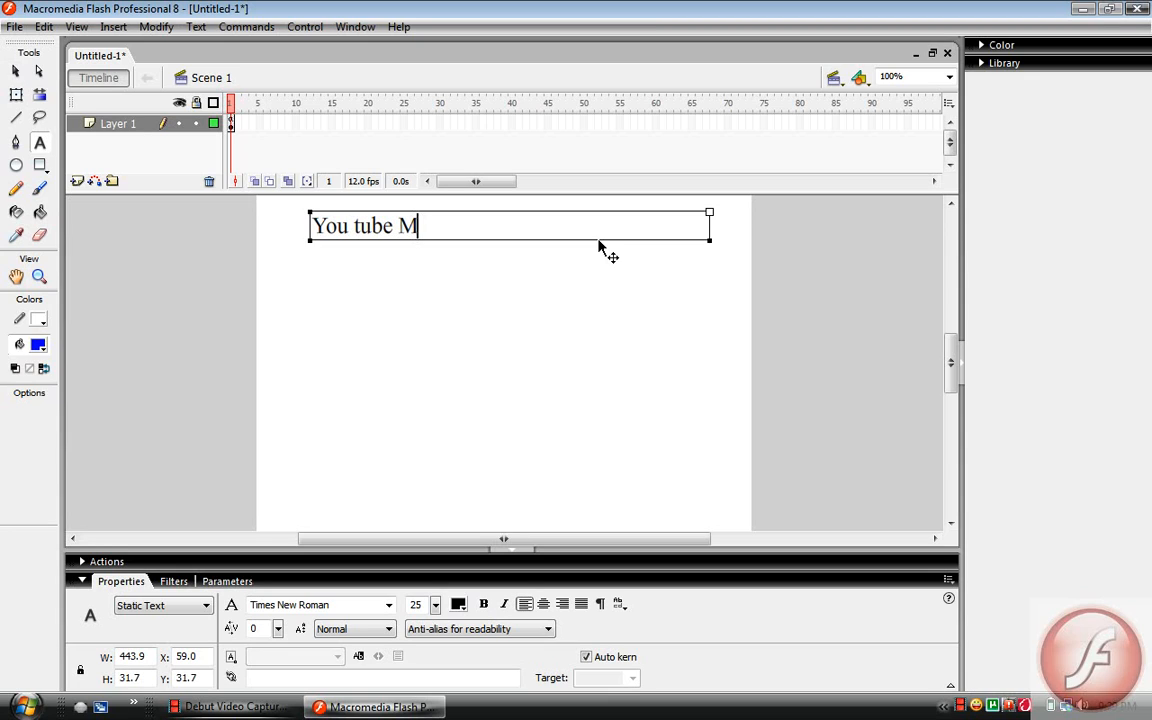
text(aze tutorial.)
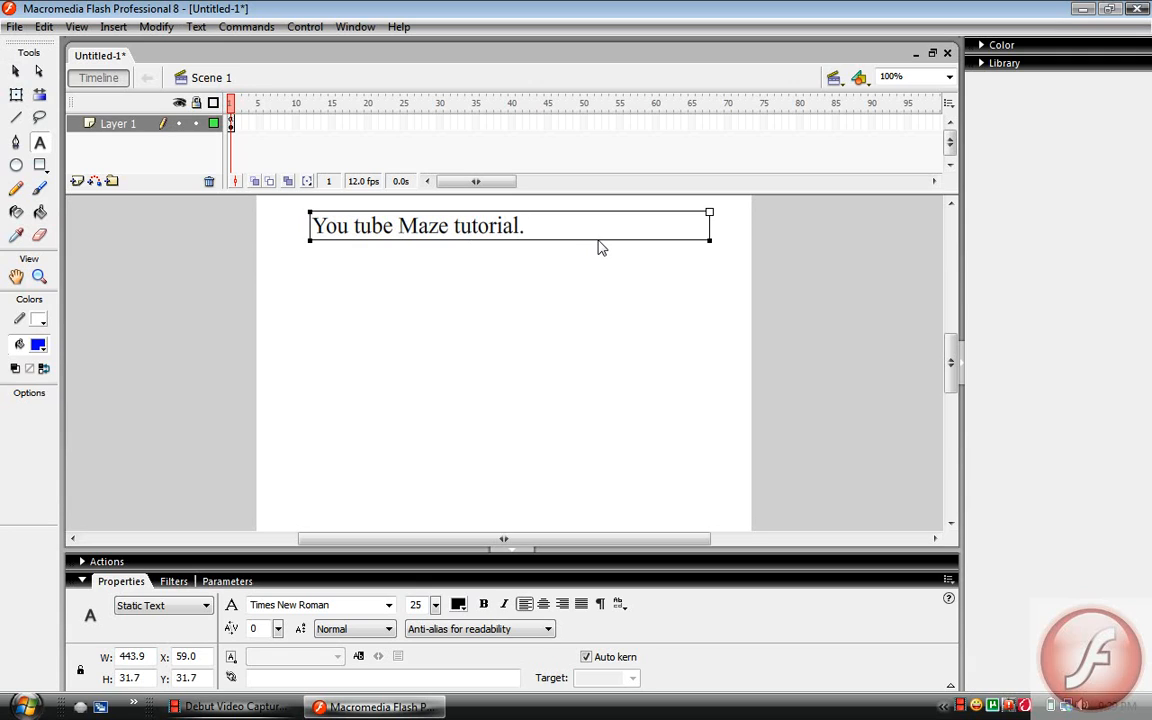
click(546, 369)
click(356, 231)
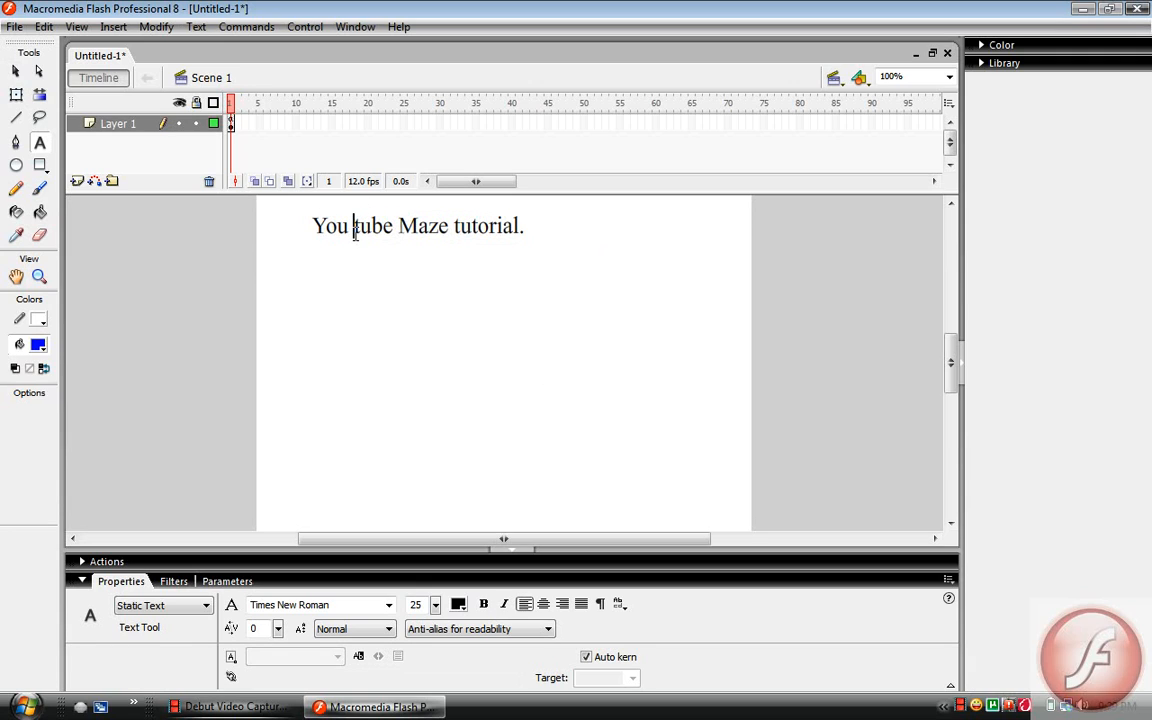
key(BackSpace)
click(399, 352)
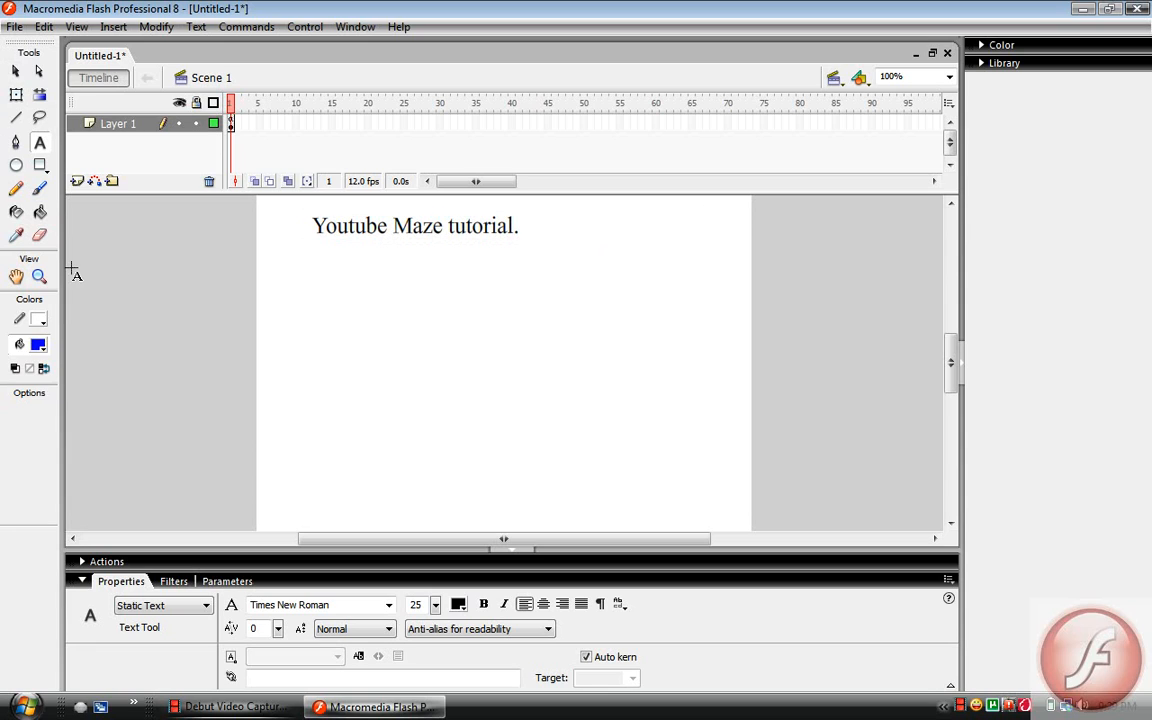
Add a second text box about 228 px wide near the bottom of the stage reading "START!"
click(38, 166)
click(40, 143)
drag(390, 476, 592, 484)
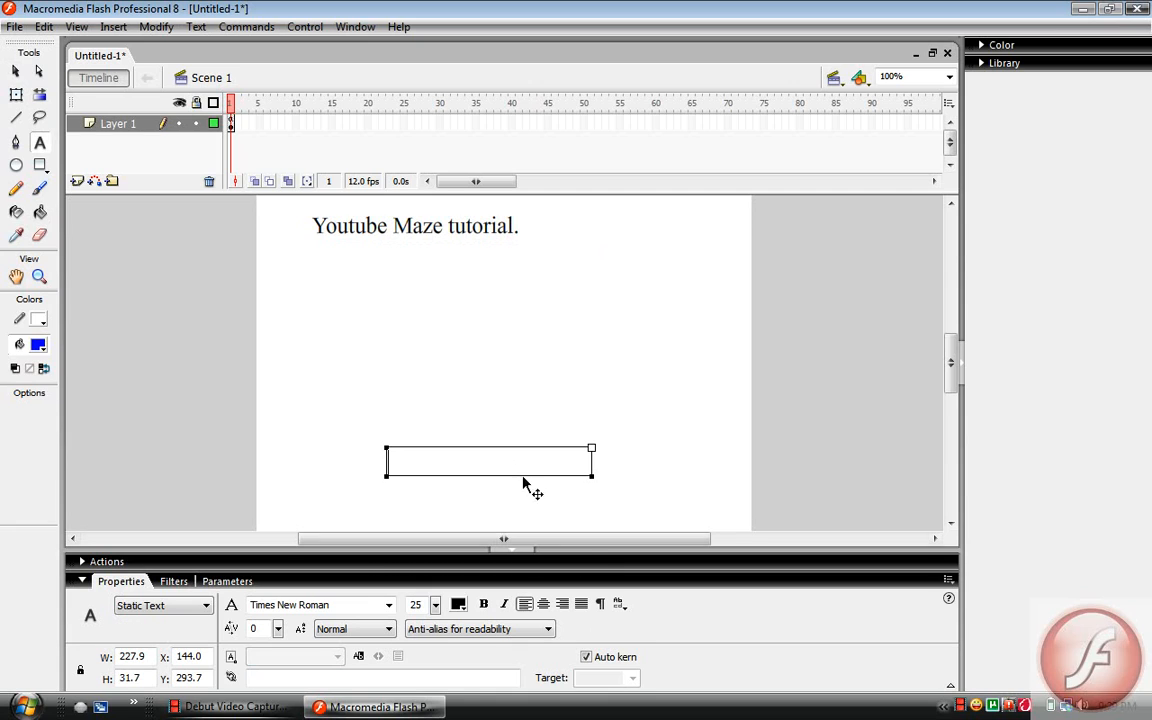
text(Star)
key(BackSpace)
key(BackSpace)
key(BackSpace)
text(START!)
key(Escape)
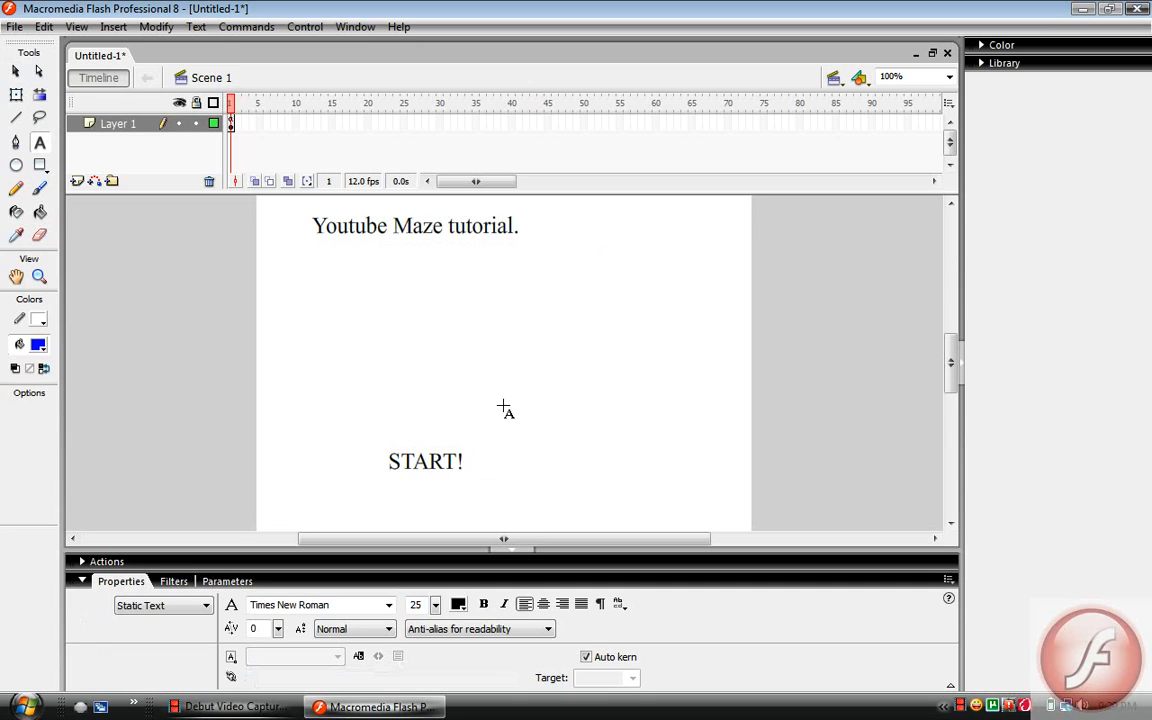
Convert the "START!" text to a symbol of type Button, keeping the name Symbol 1
click(18, 71)
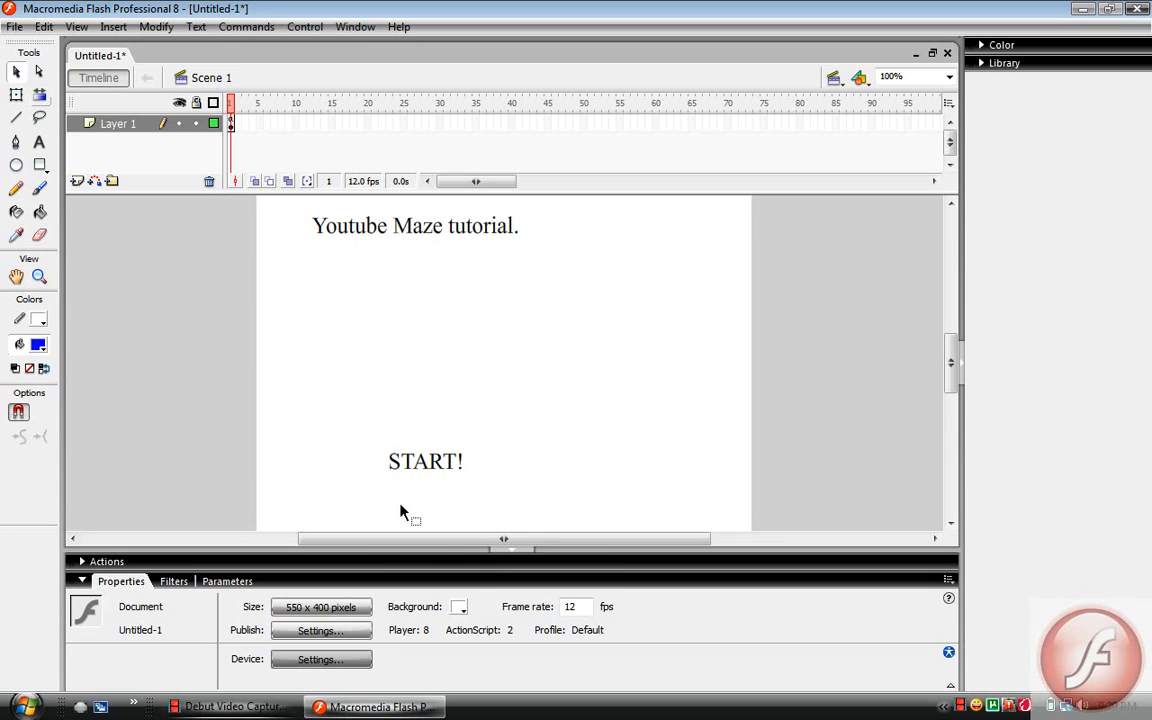
click(403, 470)
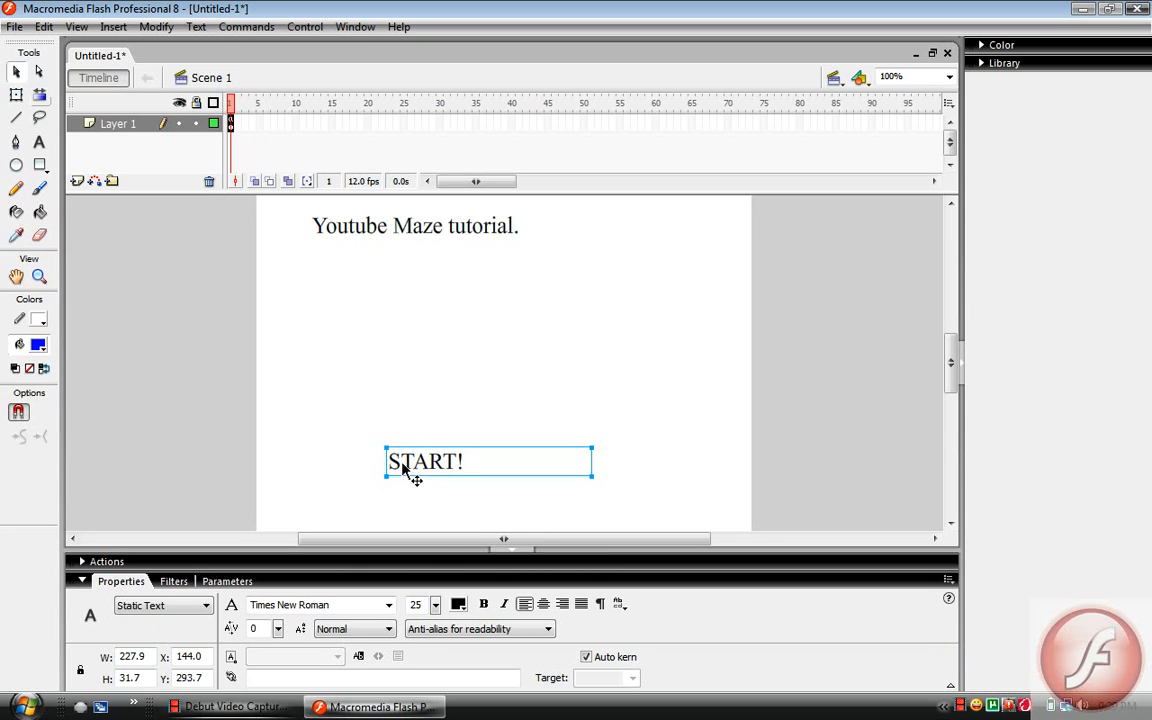
right_click(401, 467)
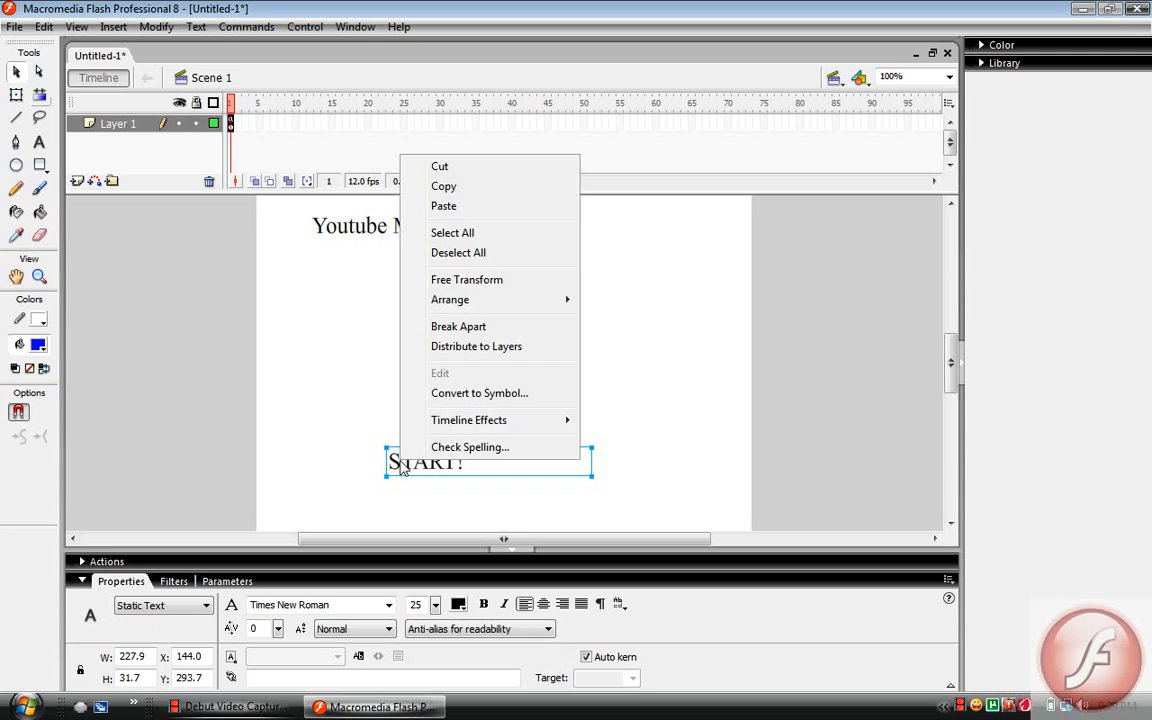
click(432, 394)
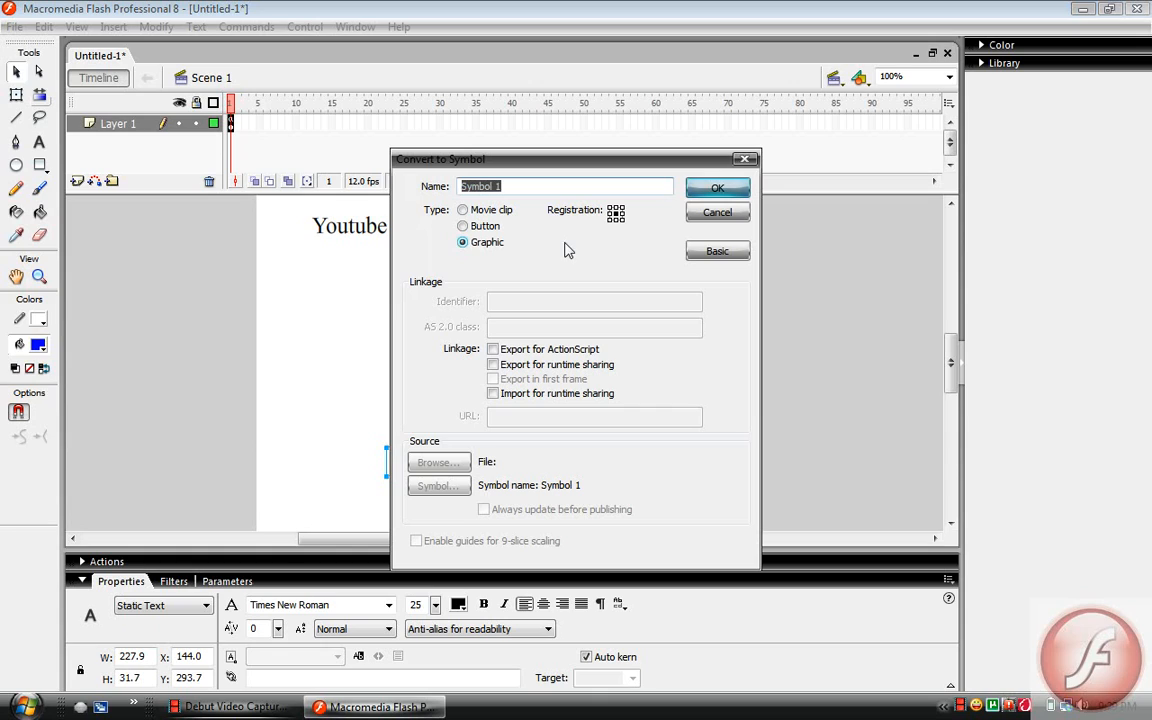
click(714, 253)
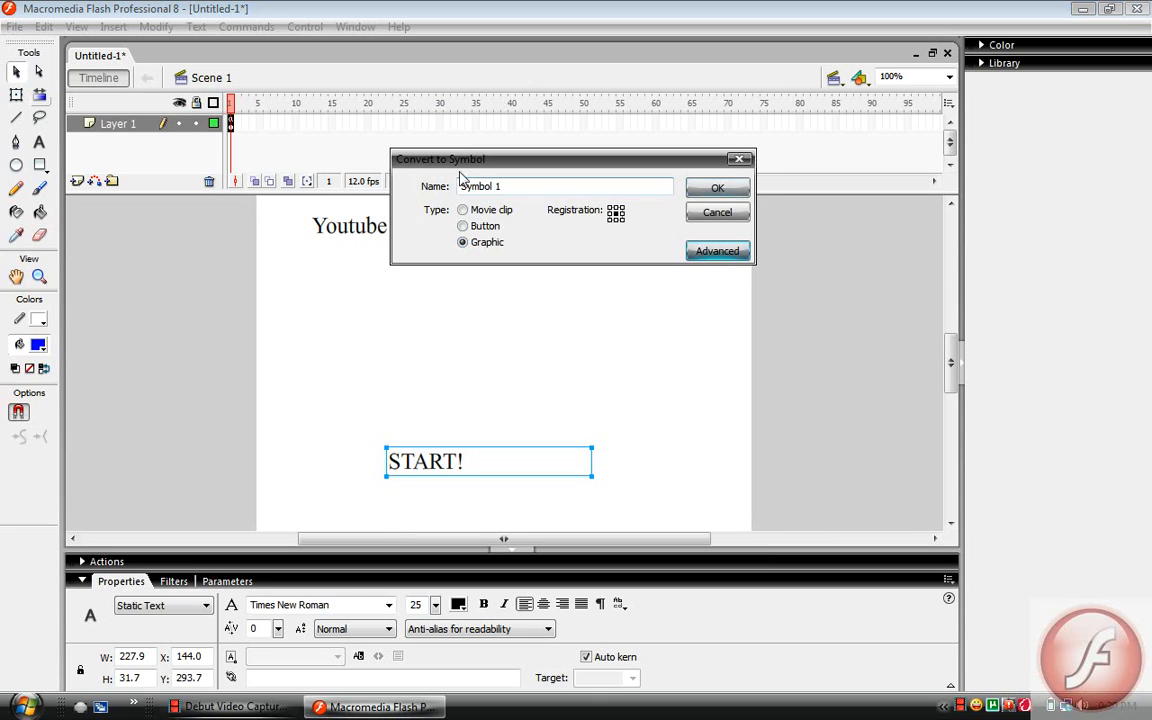
click(466, 210)
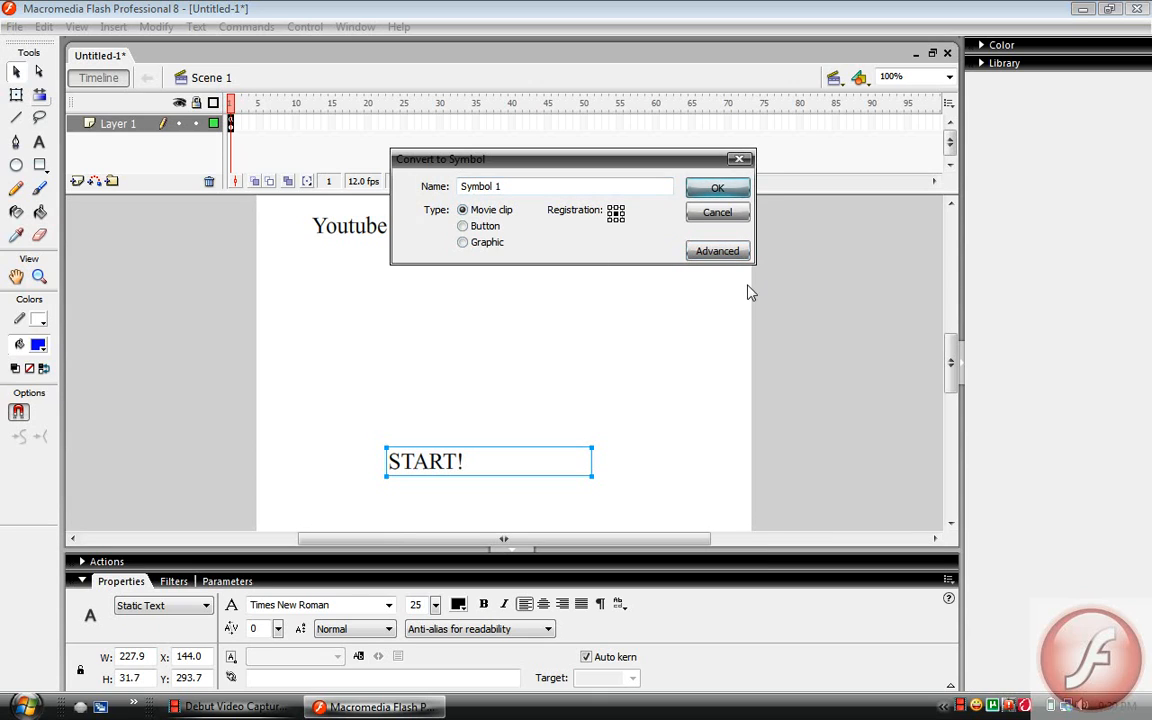
click(720, 252)
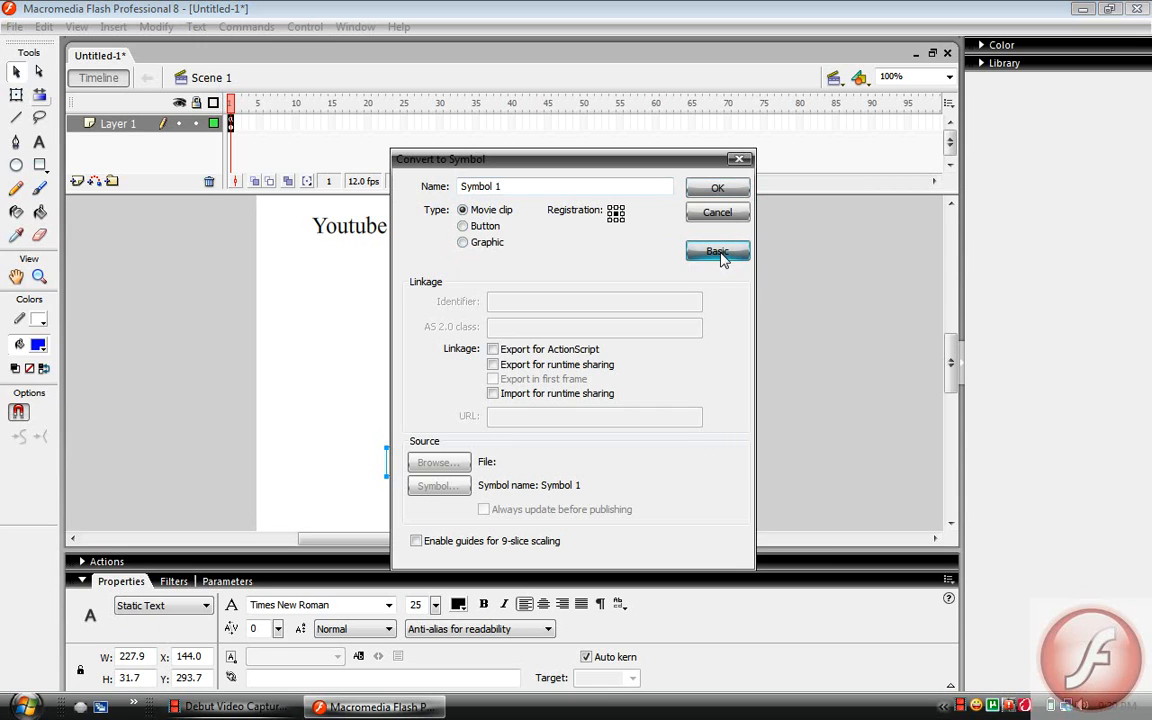
click(466, 230)
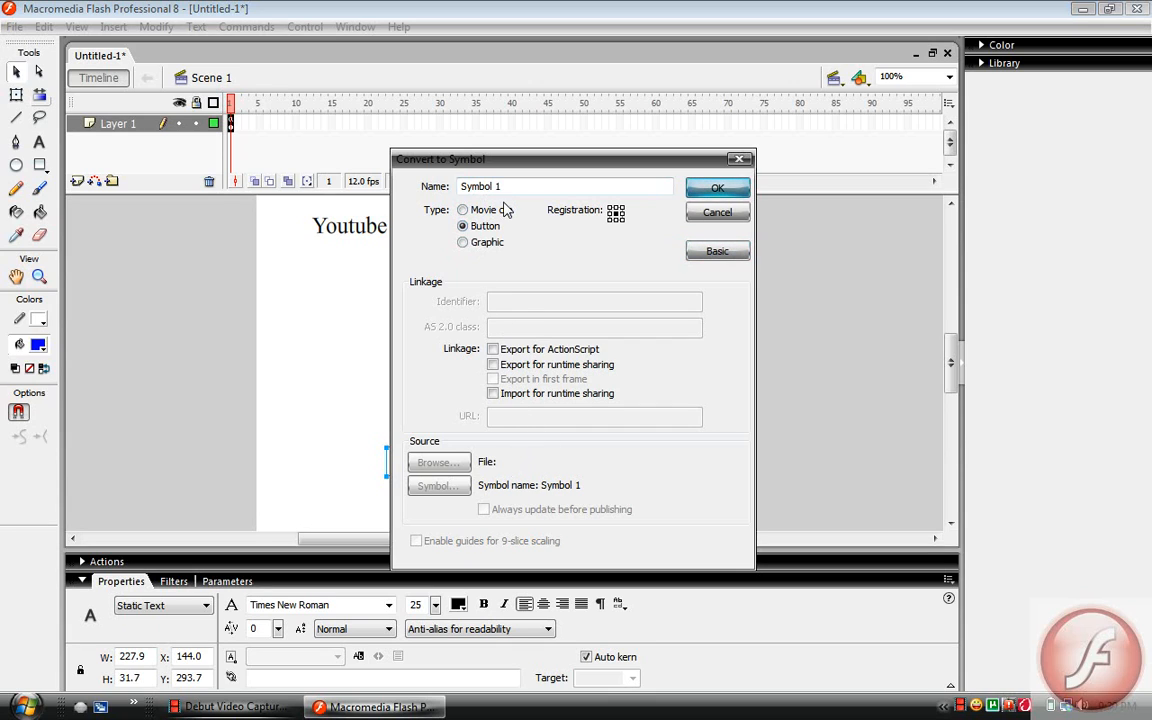
click(717, 190)
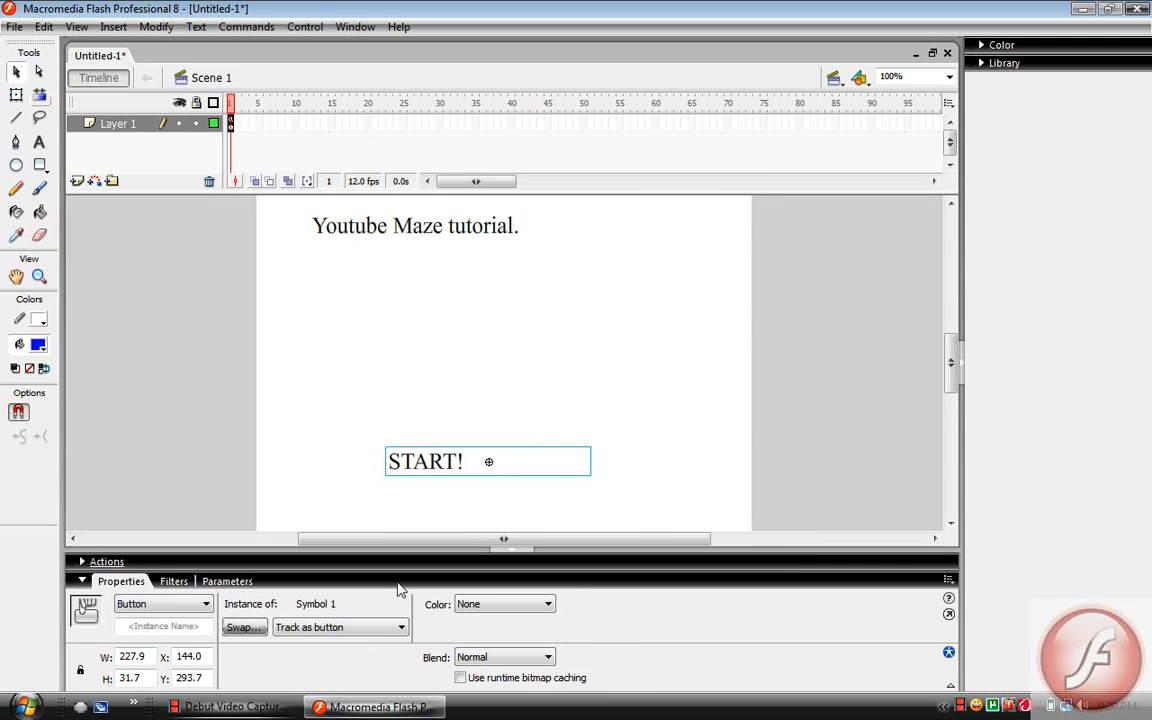
Begin an on(release){ handler in the START! button's script
right_click(440, 462)
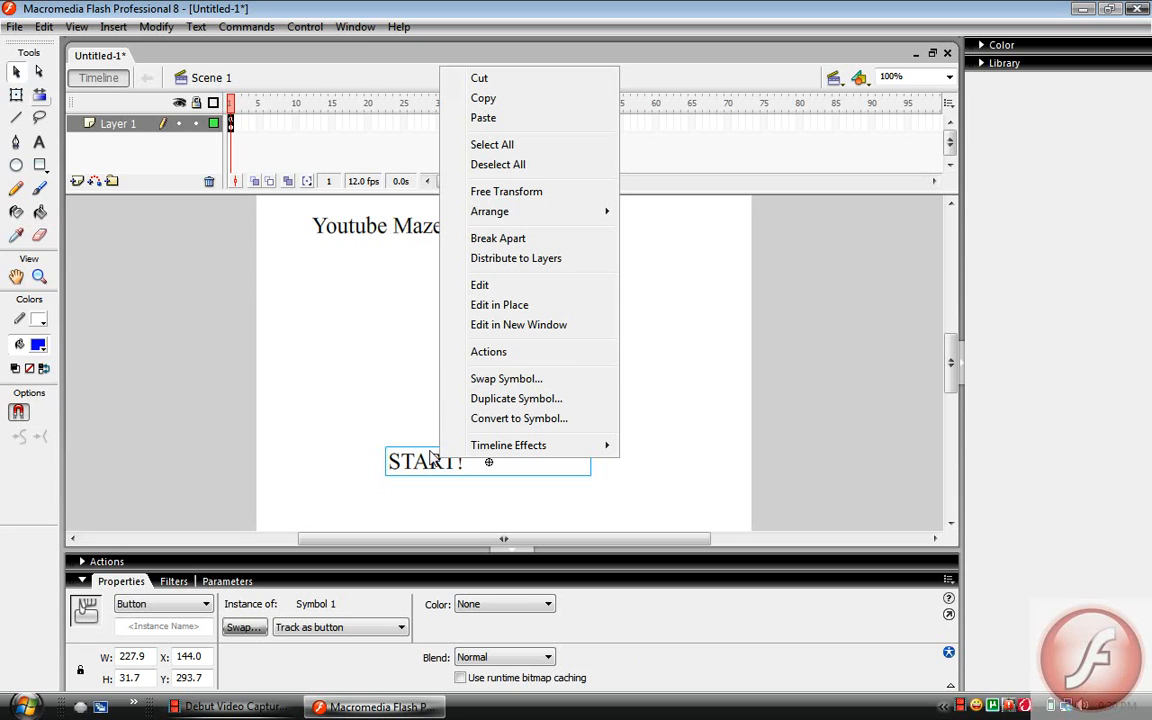
click(484, 357)
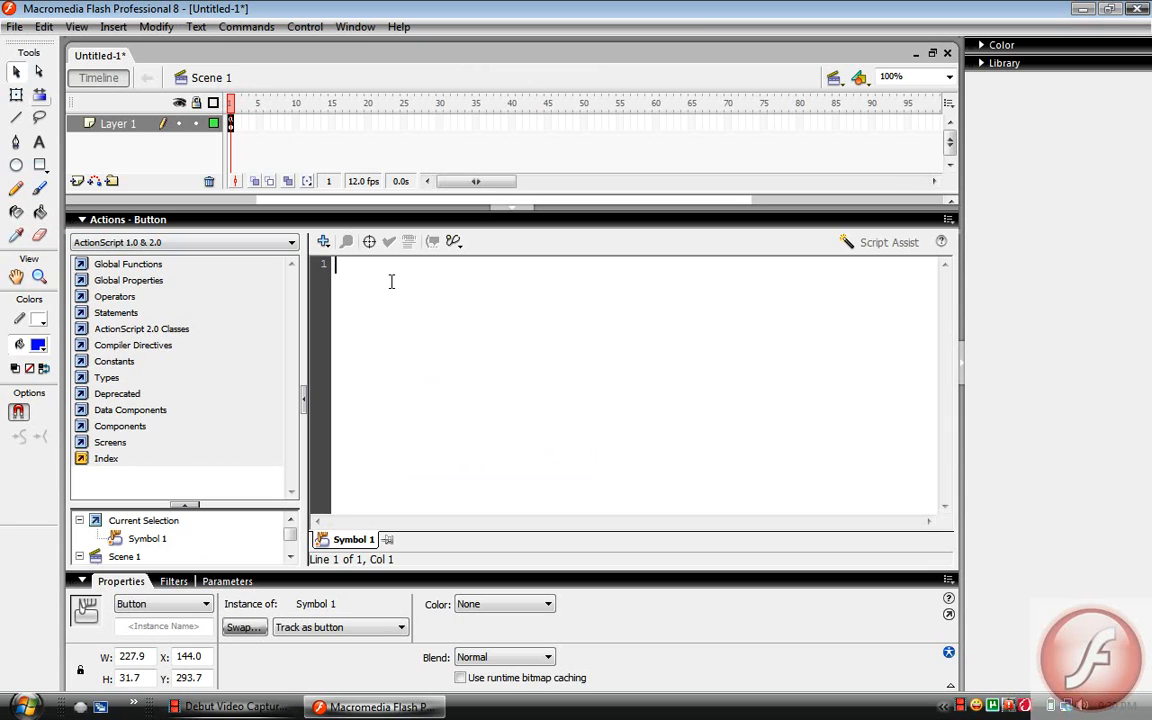
text(on(r)
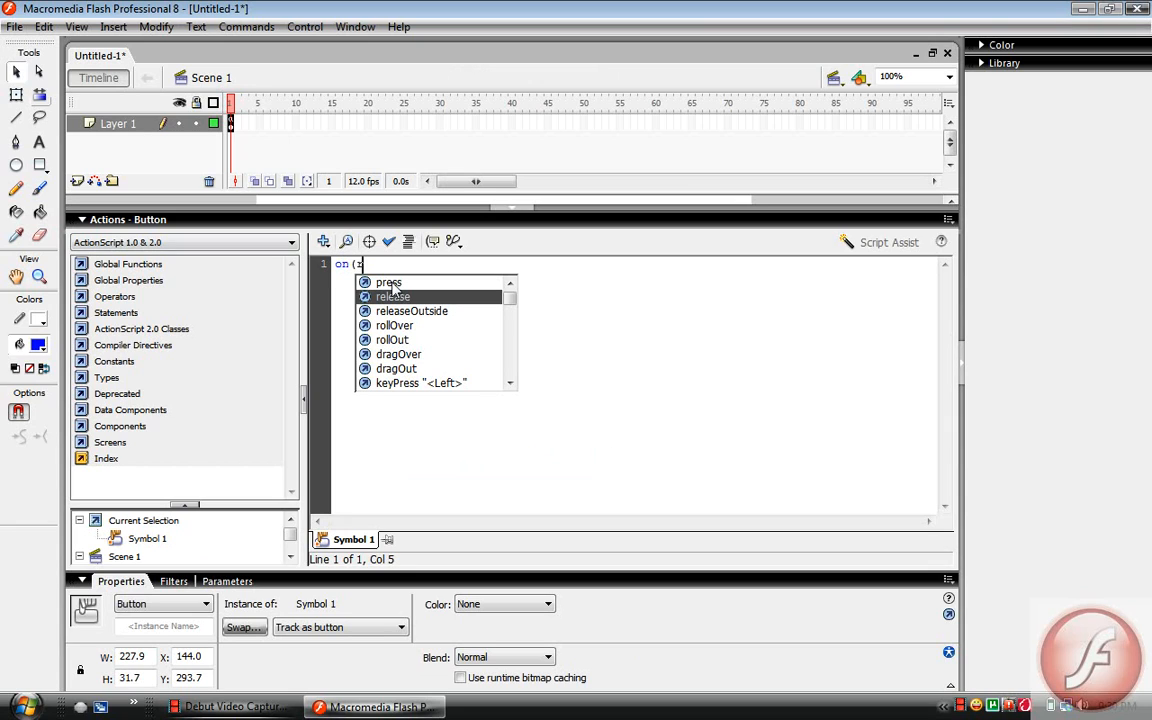
text(elease))
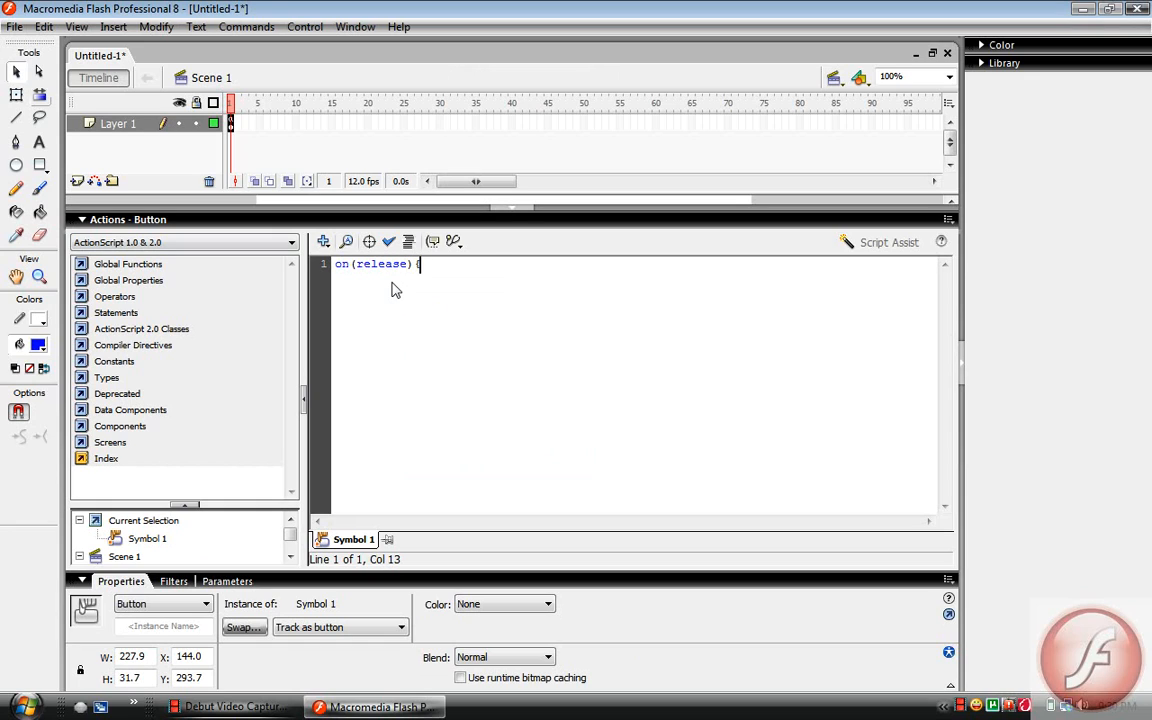
text({)
key(Return)
Put gotoAndStop(2); inside the button's release handler, close the handler with a brace and collapse the script editor
text(gotoAndStop()
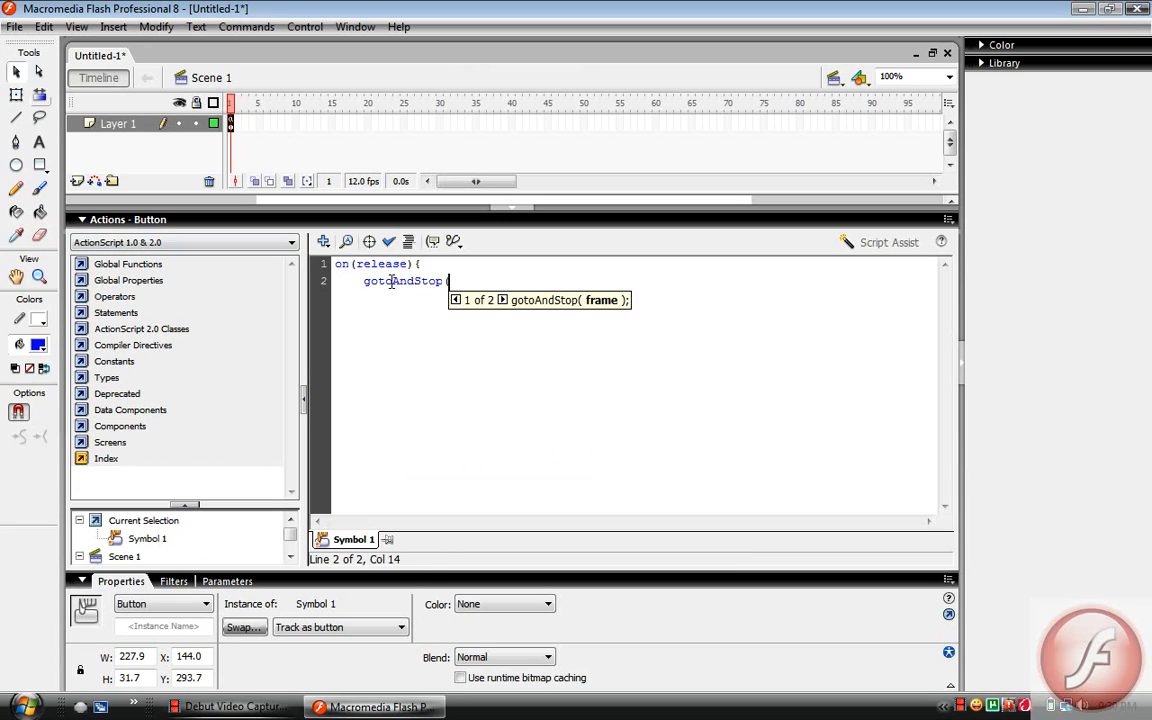
text(2))
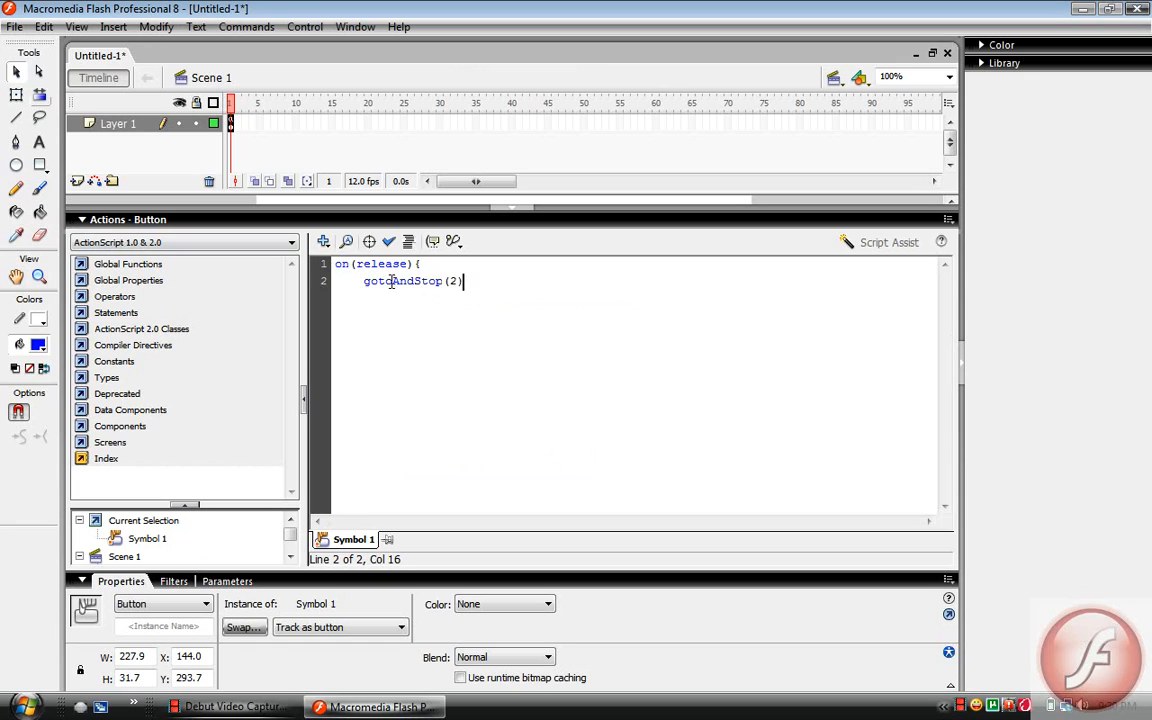
text(;)
key(Return)
text(})
click(734, 222)
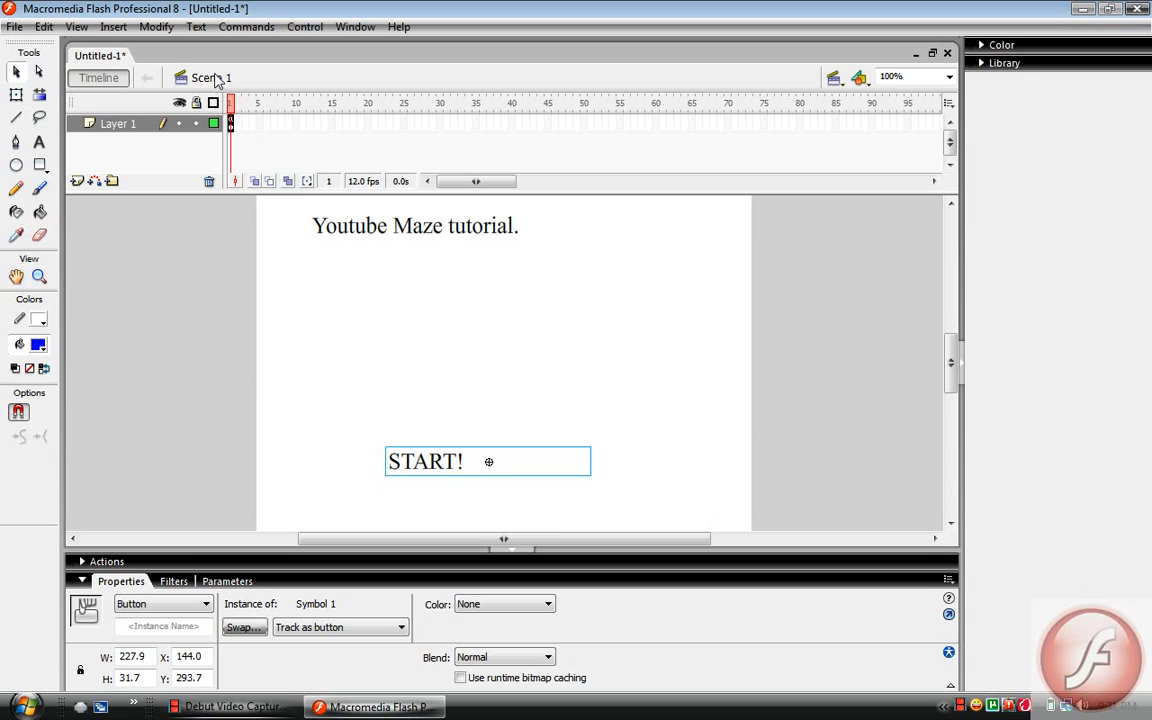
Test the movie to check the title and START! button, and close the preview
key(ctrl+Return)
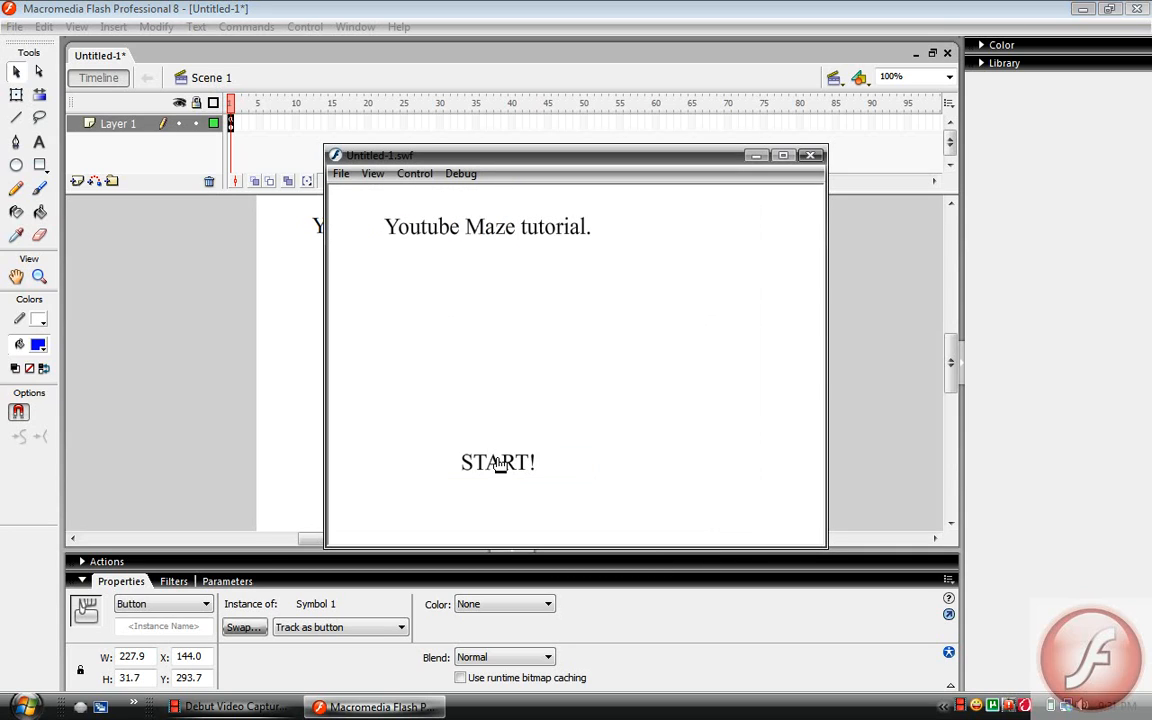
click(813, 157)
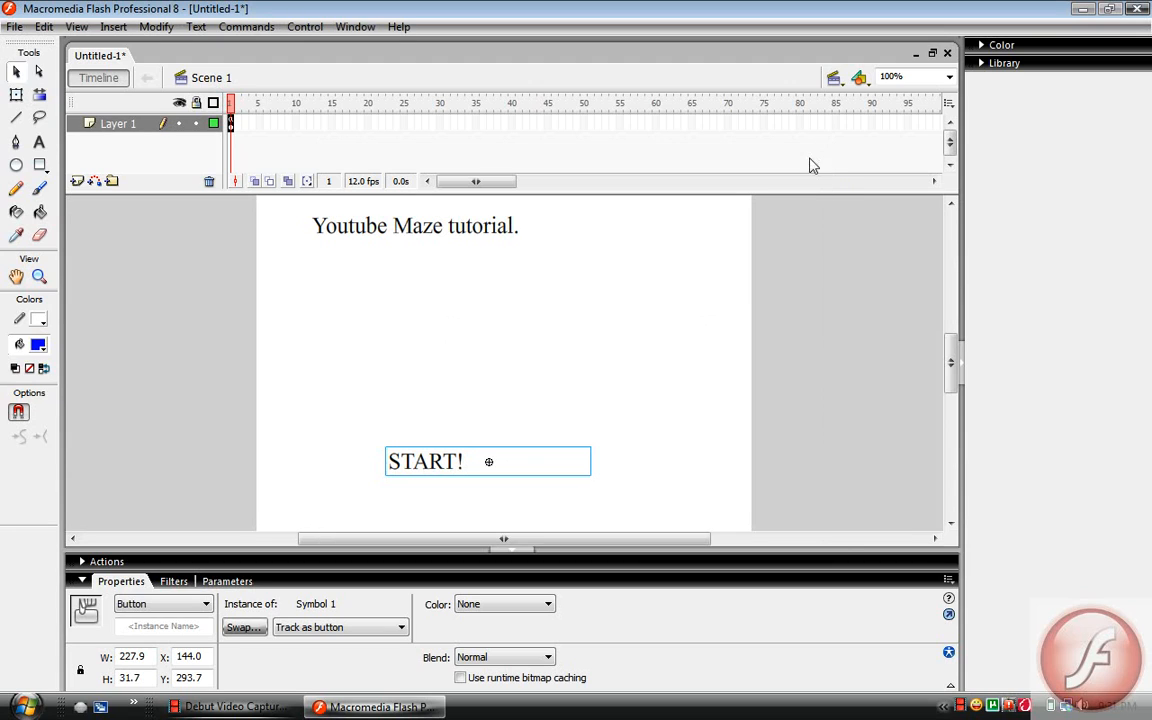
Insert a keyframe at frame 2 of Layer 1 and go back to frame 1
click(231, 123)
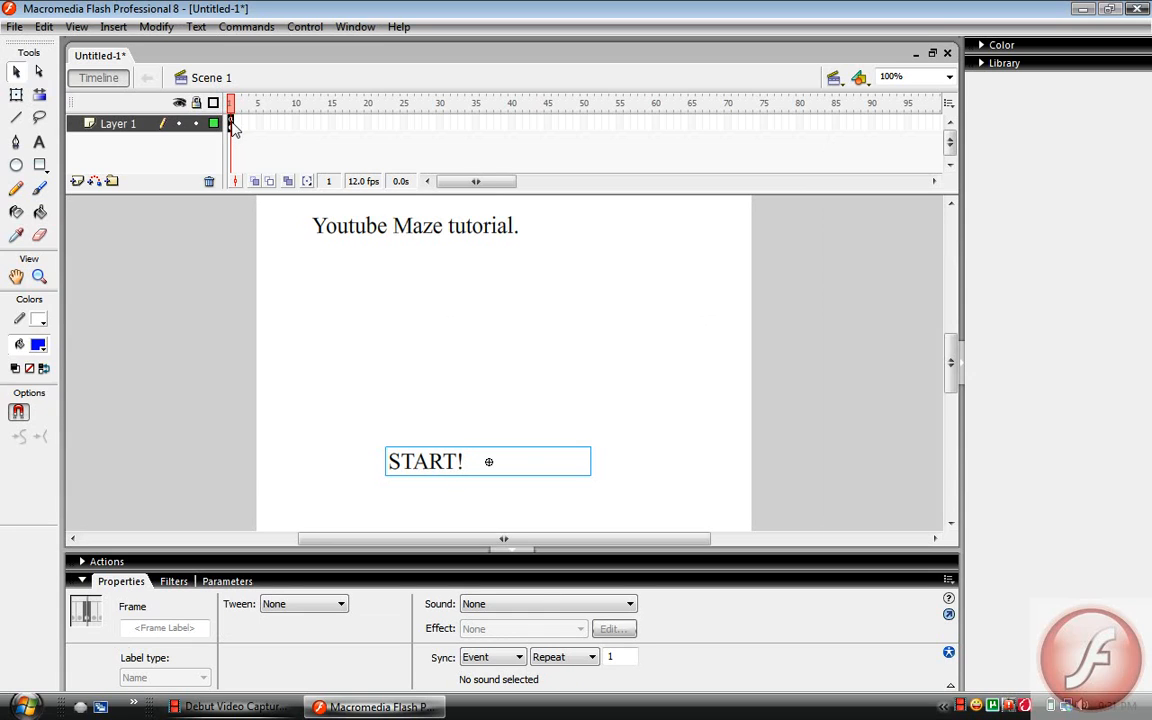
right_click(232, 124)
click(242, 127)
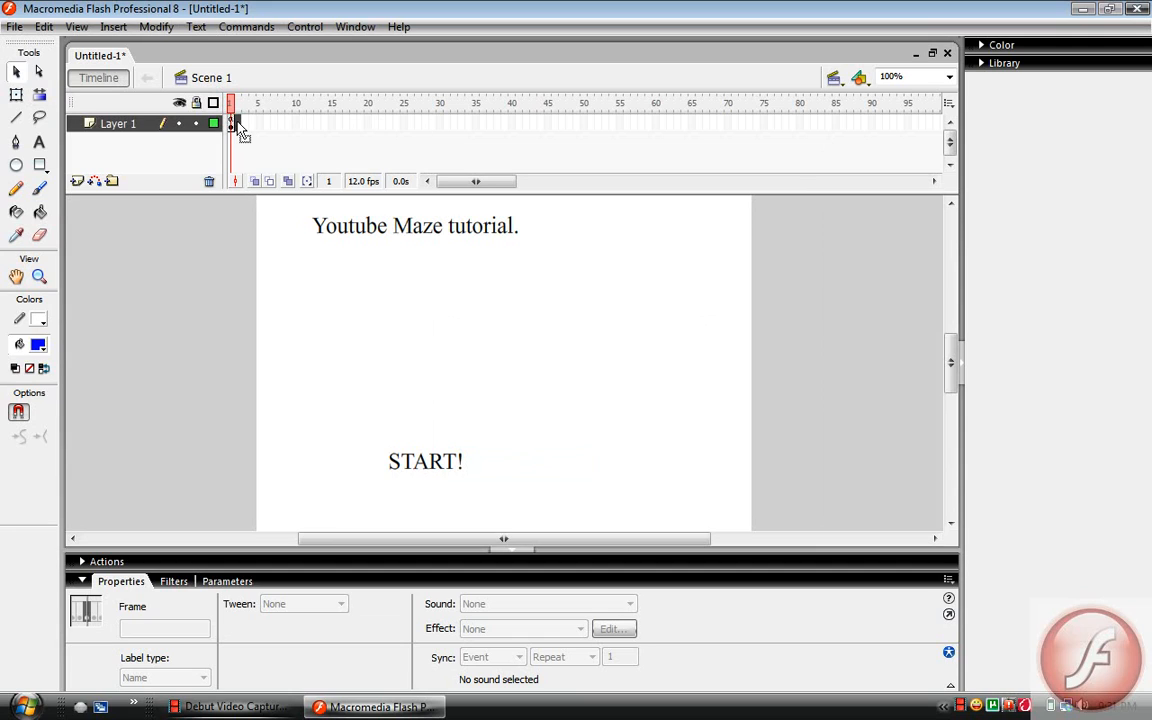
right_click(237, 124)
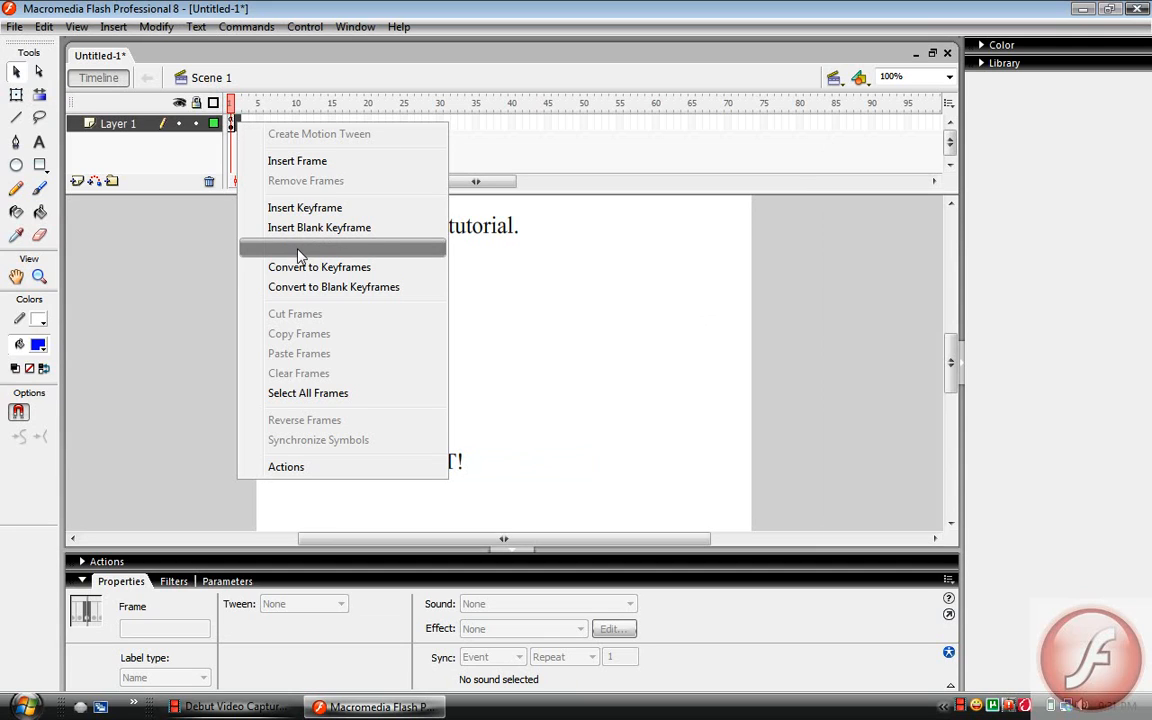
click(310, 210)
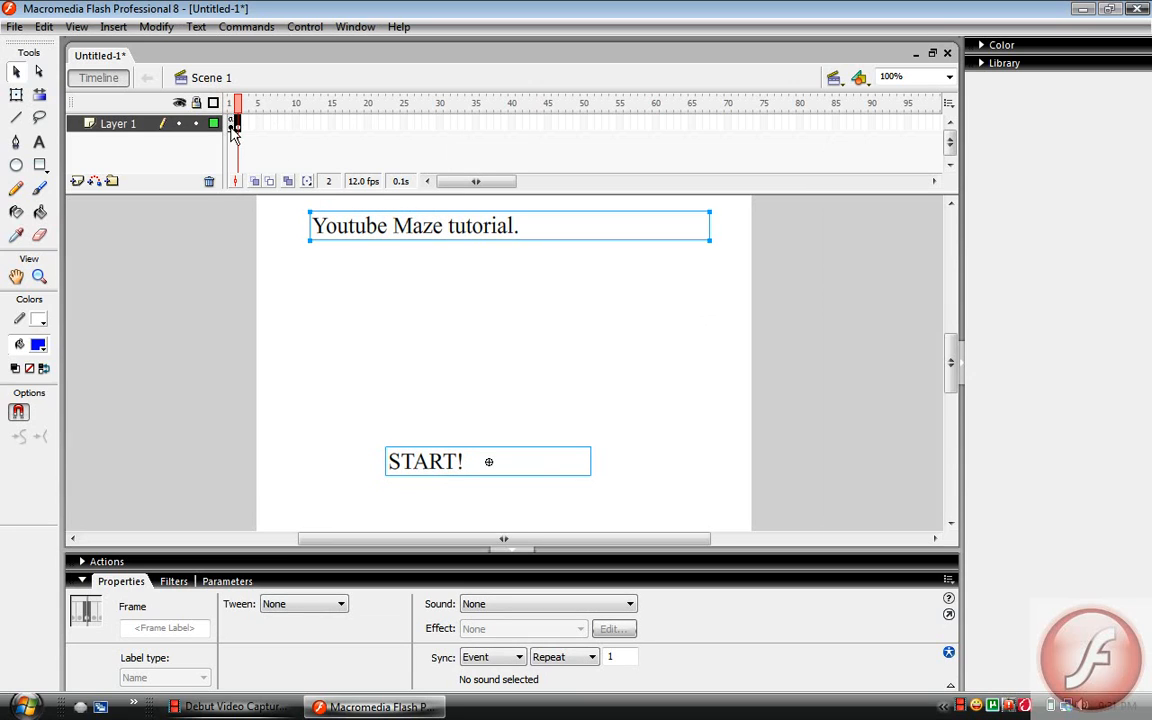
click(232, 123)
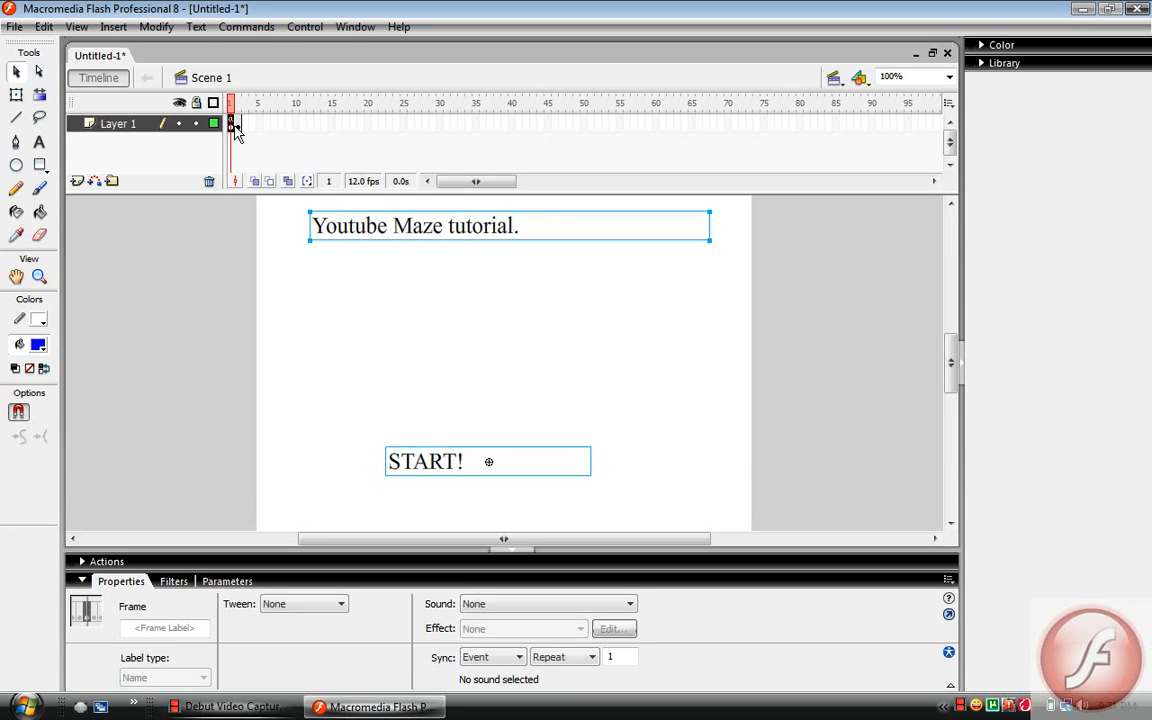
Clear the copied title screen contents from frame 2 of Layer 1
click(237, 127)
right_click(238, 125)
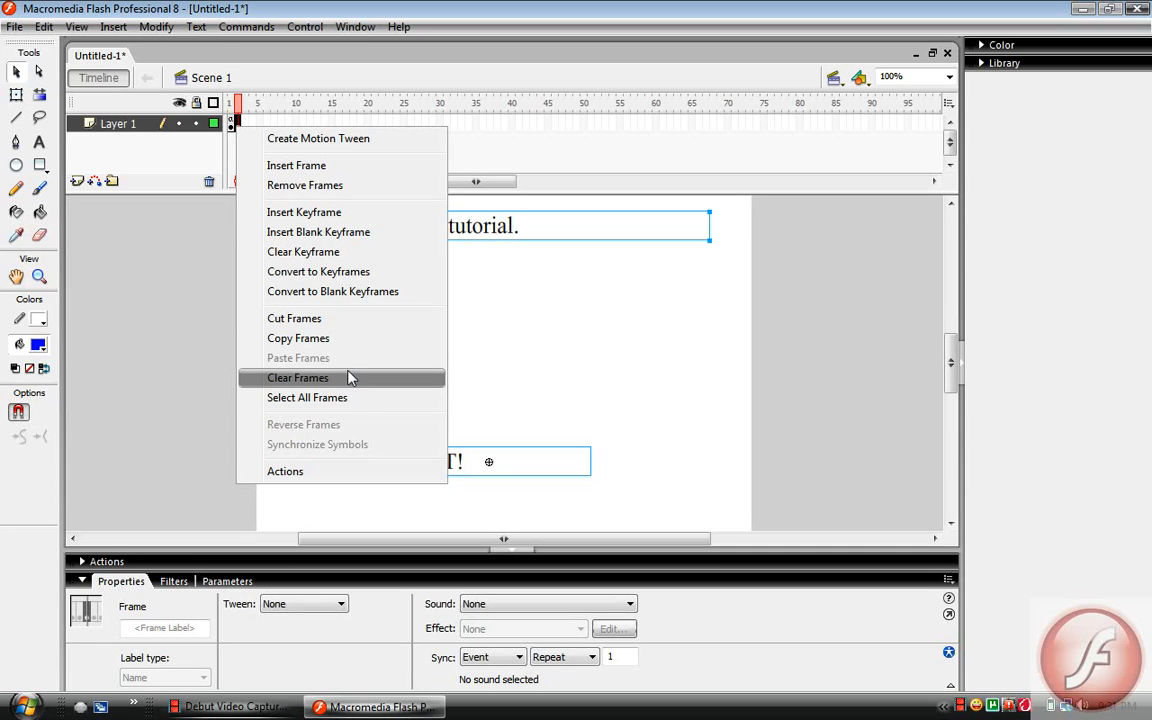
click(351, 379)
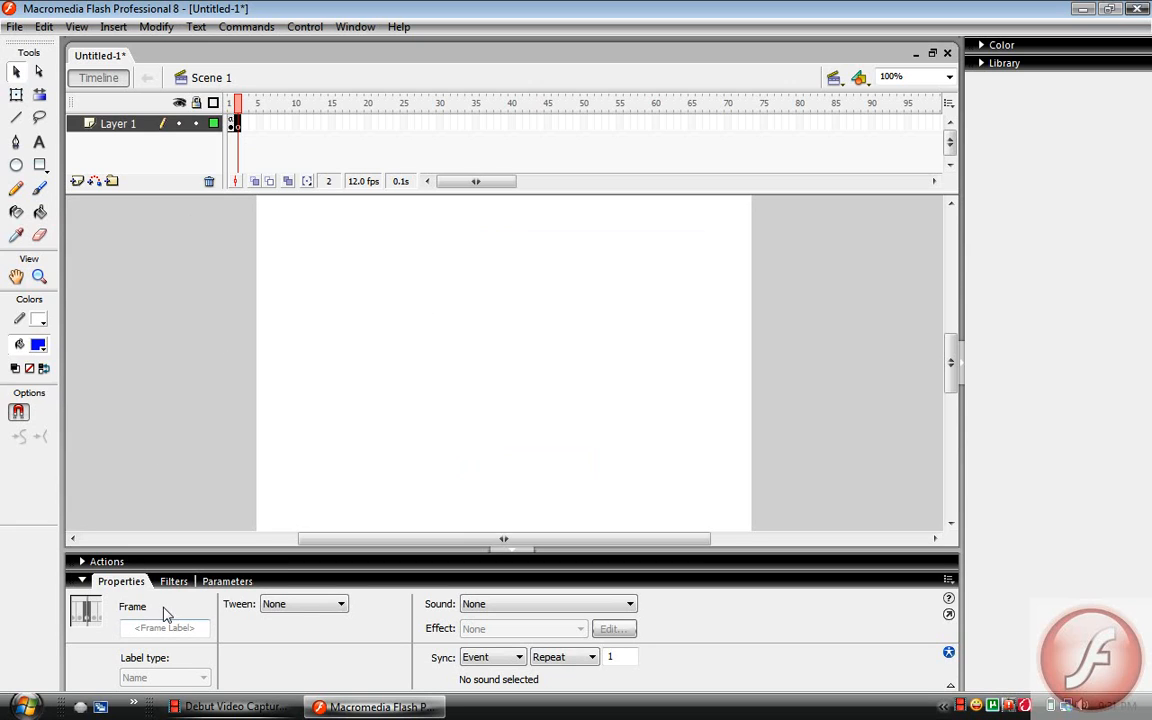
Add stop(); to the script of frame 2 and collapse the script editor
click(118, 563)
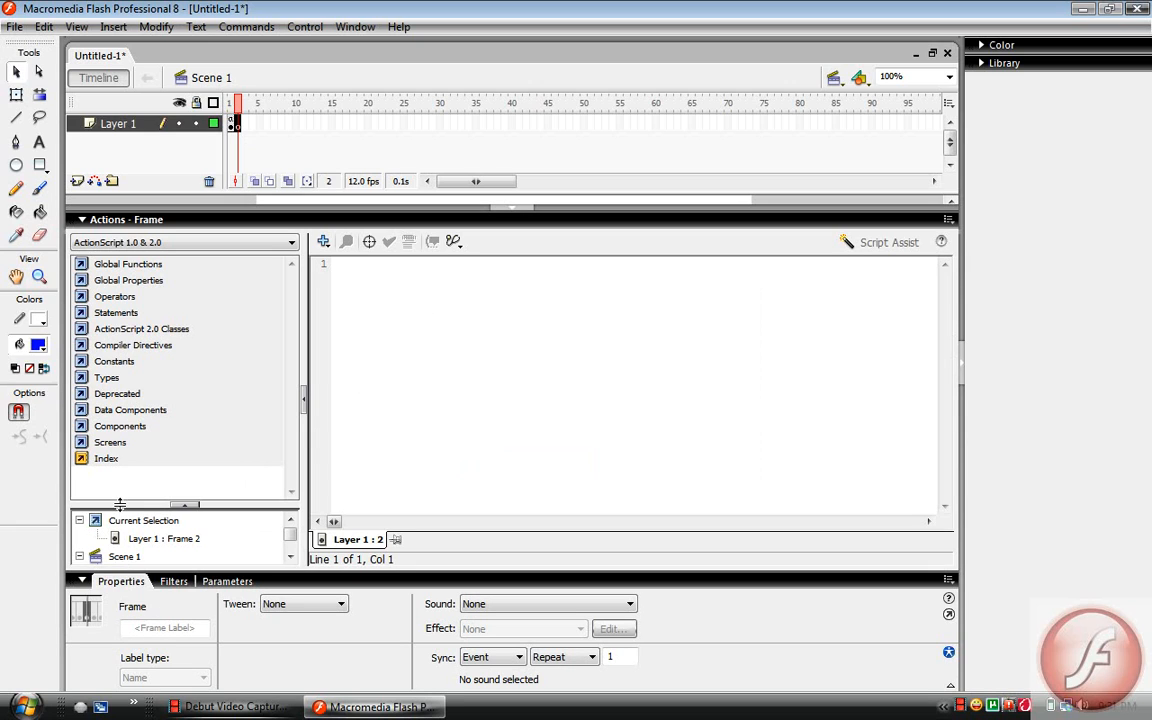
click(480, 358)
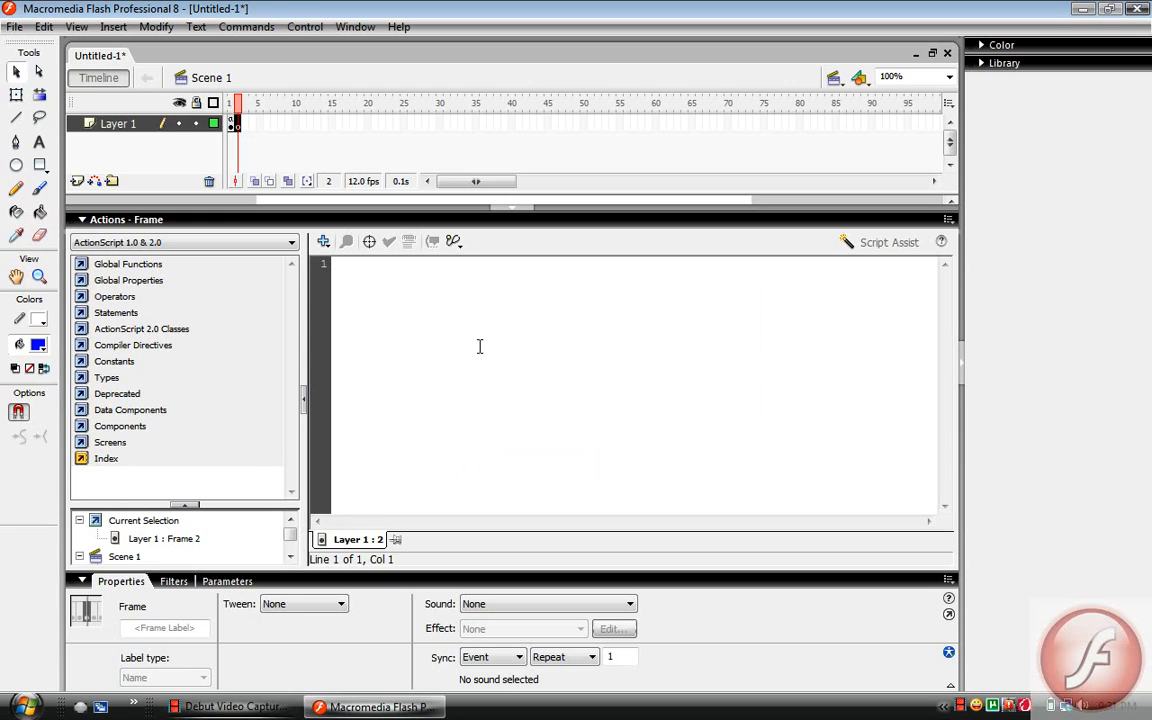
text(stop()
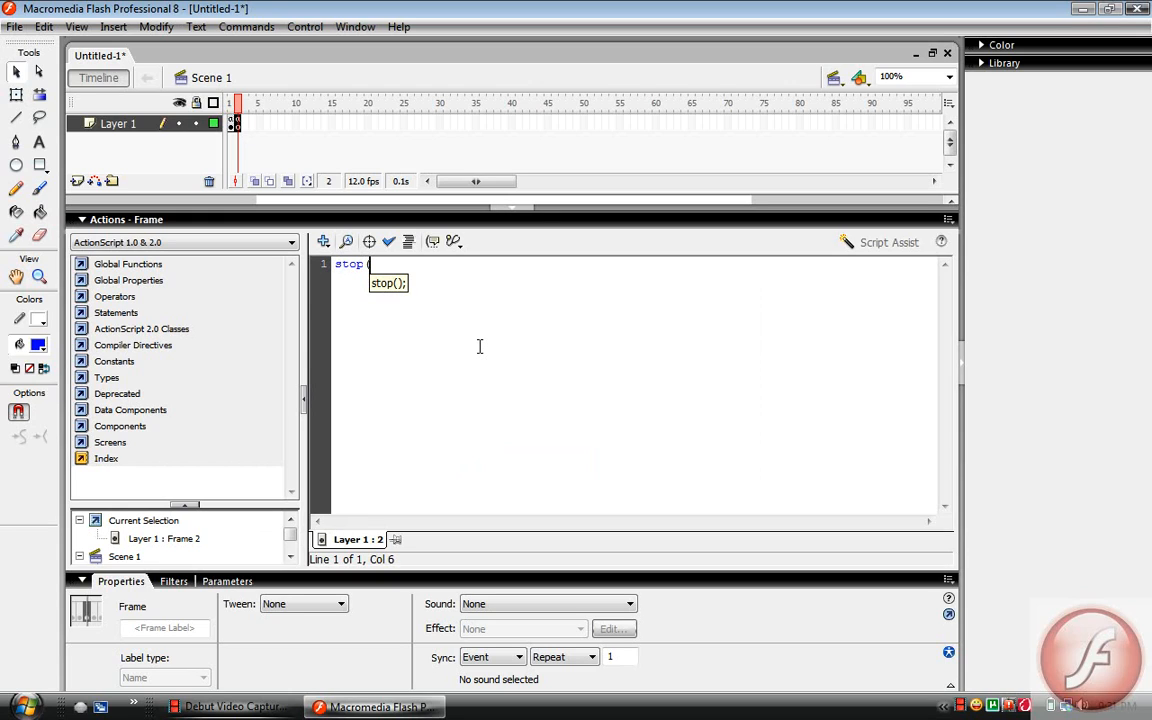
text();)
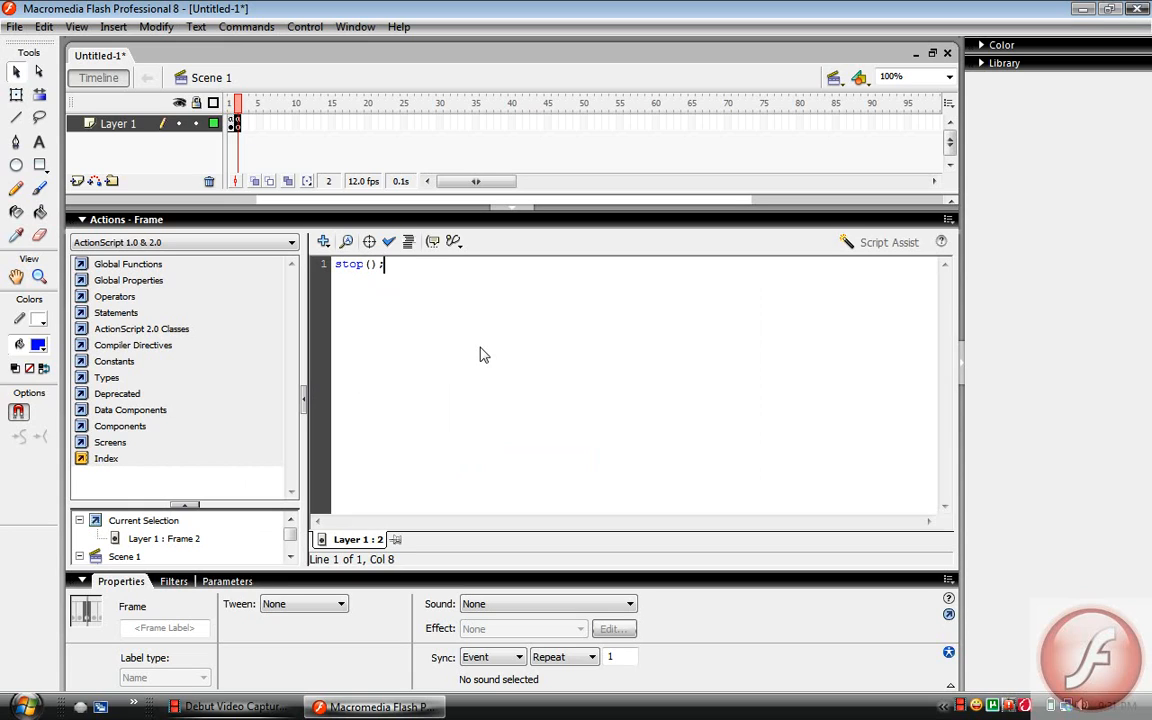
click(518, 220)
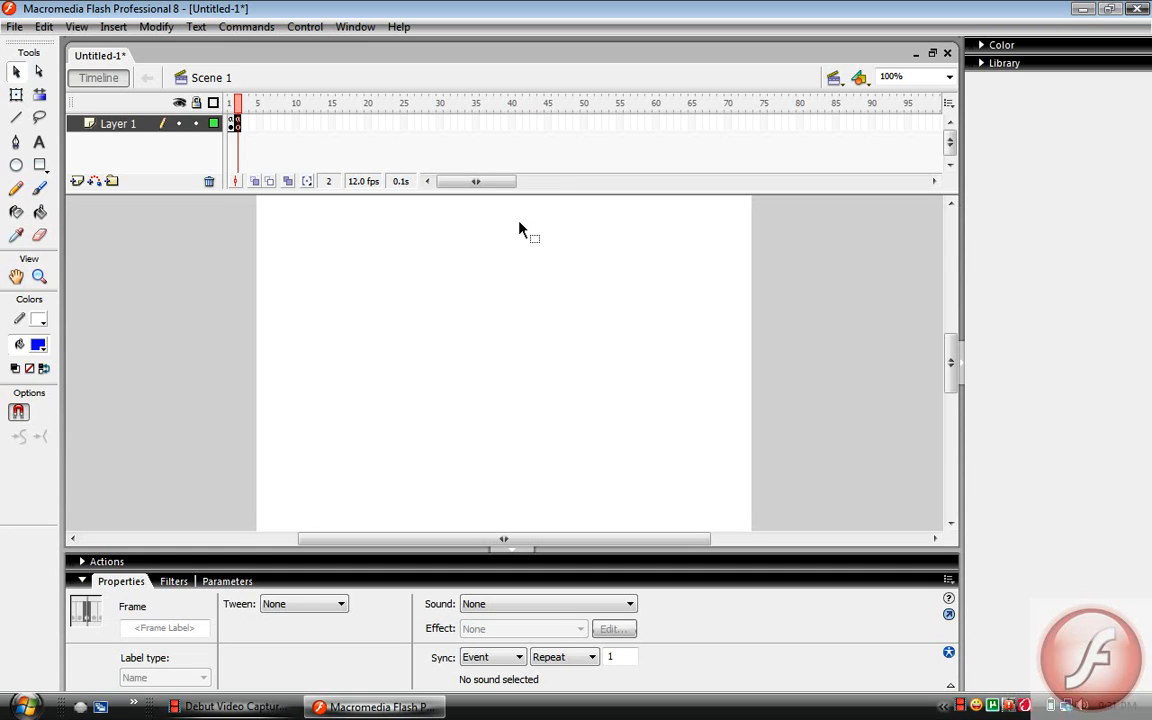
Paint a curved blue maze corridor outline, about 258 by 325 px, on frame 2 with a small brush
click(39, 190)
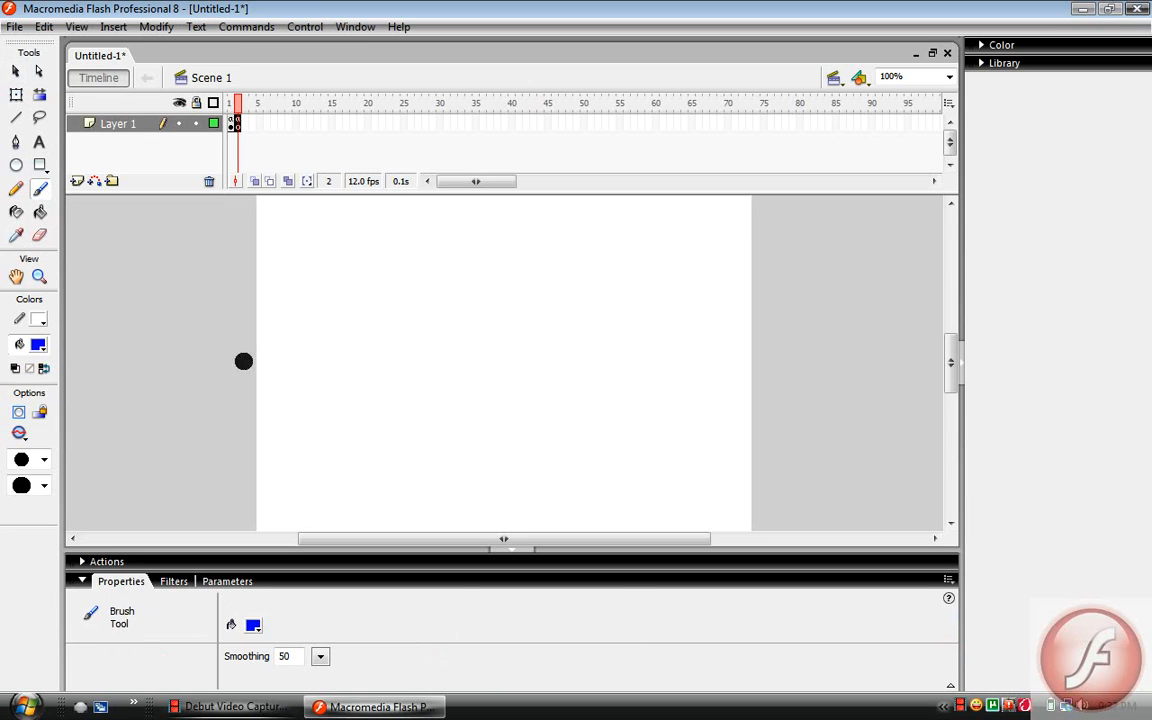
click(44, 459)
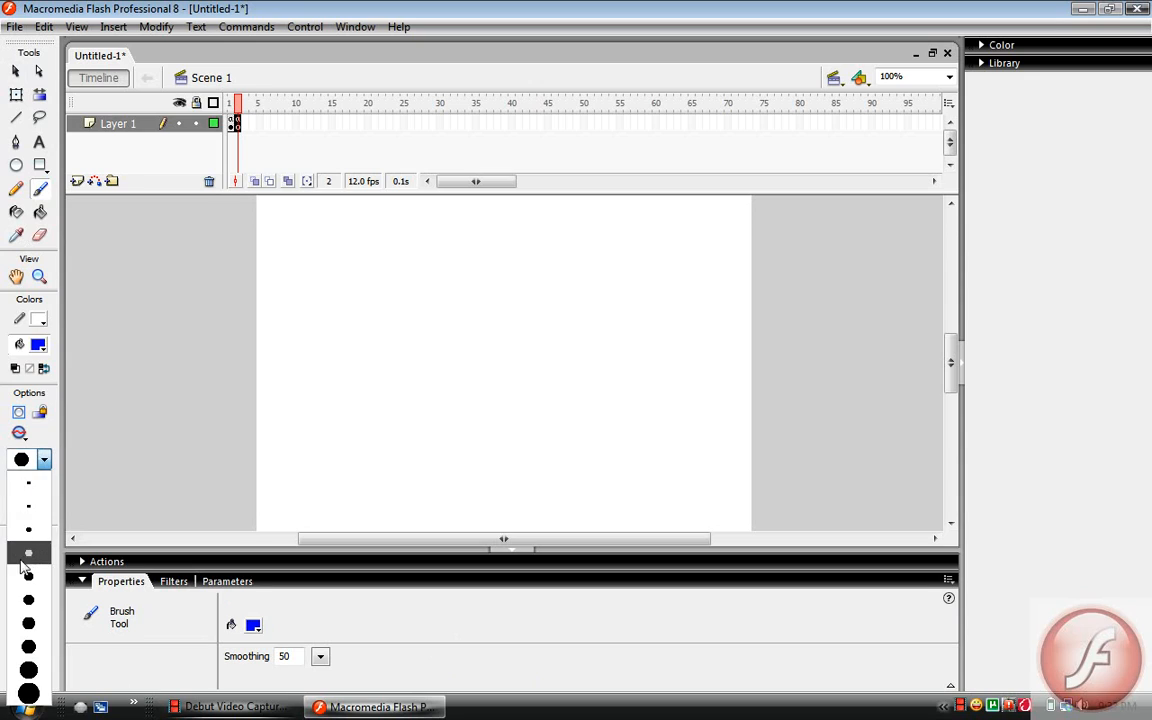
click(22, 505)
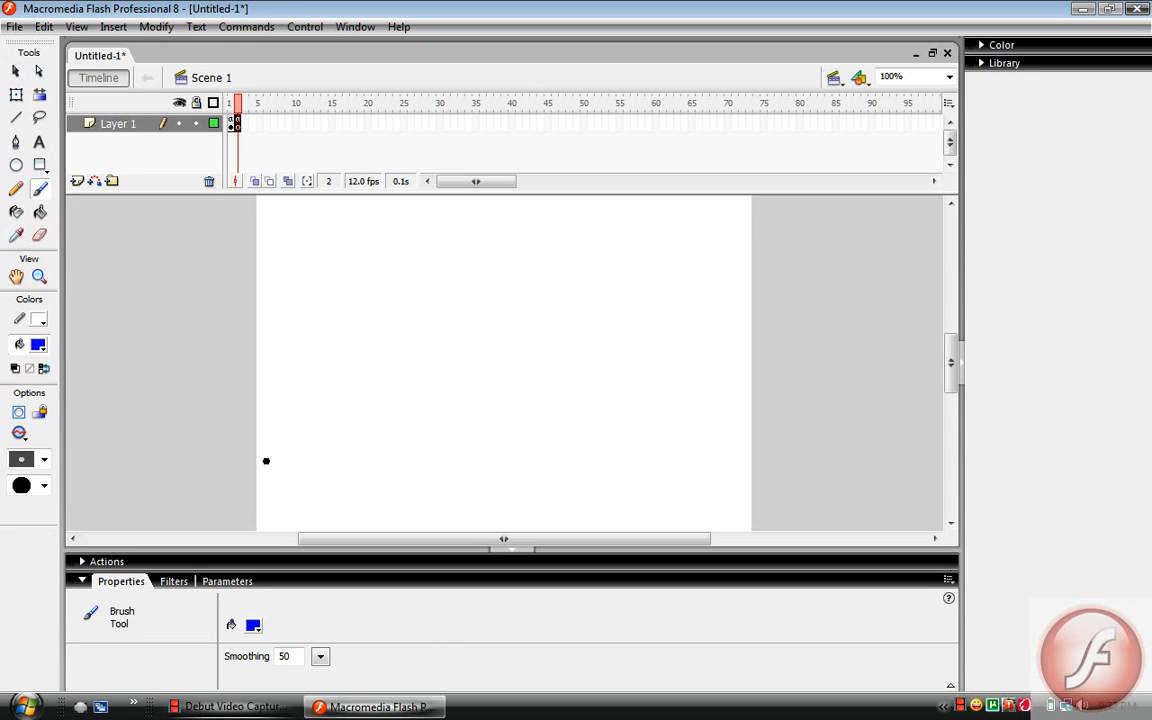
mouse_move(280, 465)
mouse_down()
mouse_move(375, 455)
mouse_move(398, 428)
mouse_move(378, 346)
mouse_move(313, 238)
mouse_move(315, 218)
mouse_move(362, 219)
mouse_move(414, 264)
mouse_move(474, 400)
mouse_move(473, 431)
mouse_move(442, 475)
mouse_move(402, 494)
mouse_move(251, 489)
mouse_up()
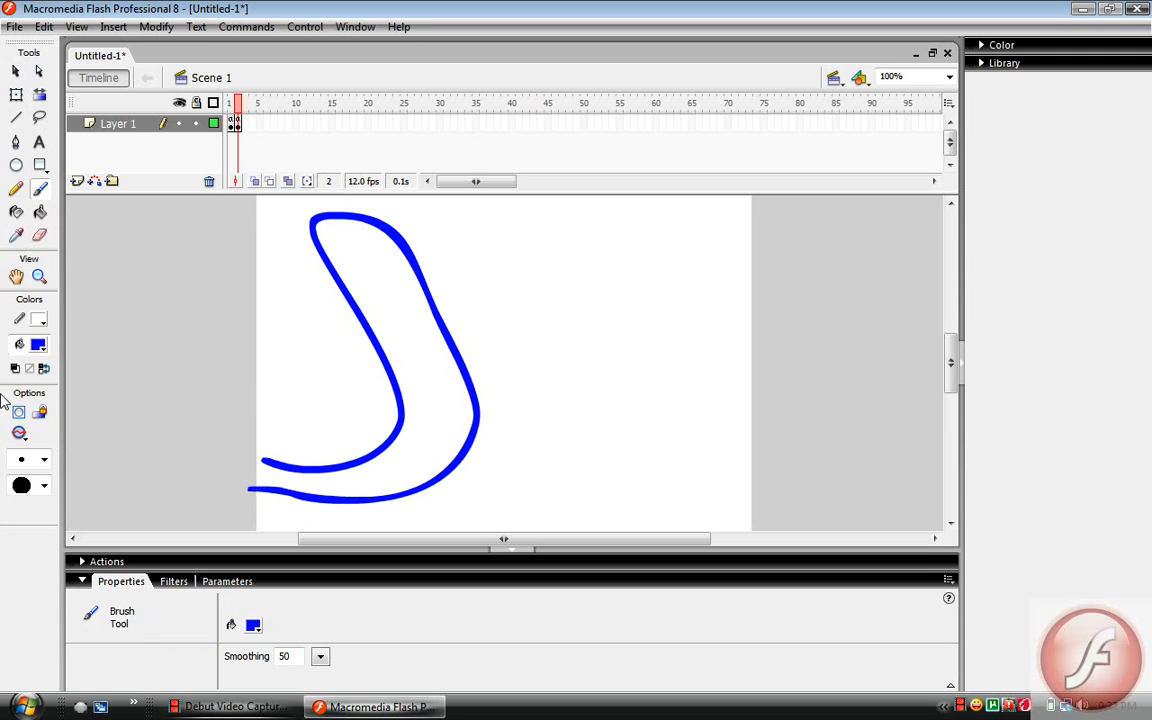
Paint a small green dot at the maze's open entrance and a larger red dot, about 20 px, inside its closed upper end
click(38, 344)
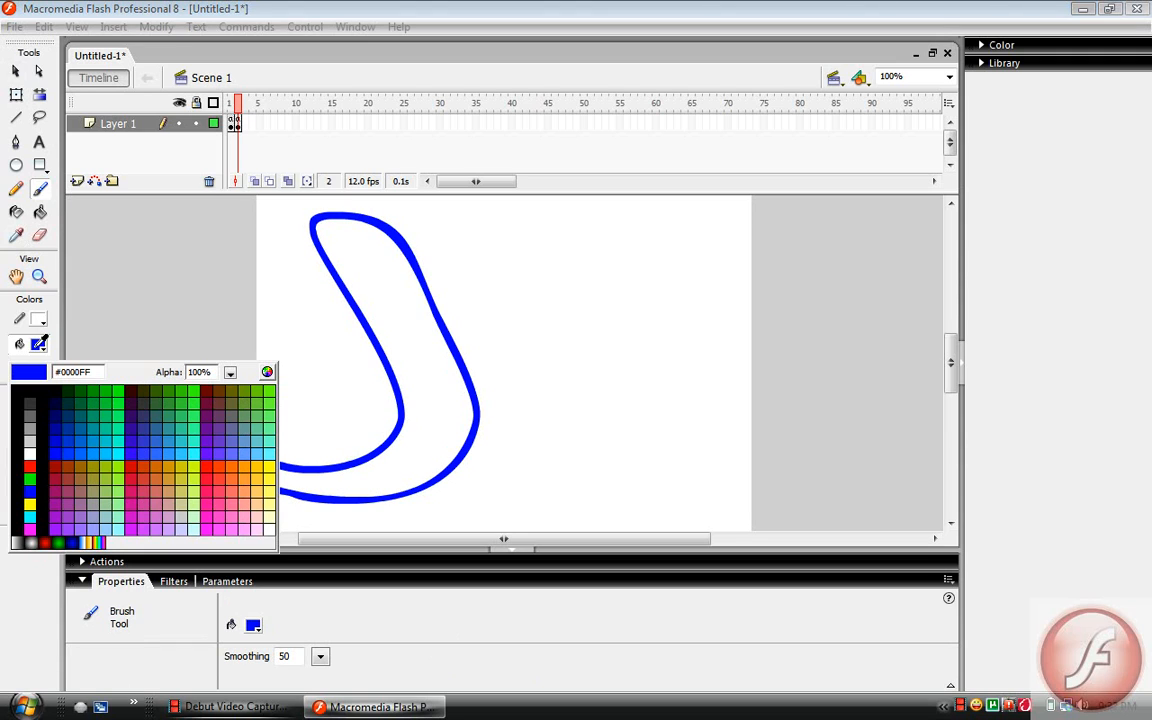
click(29, 479)
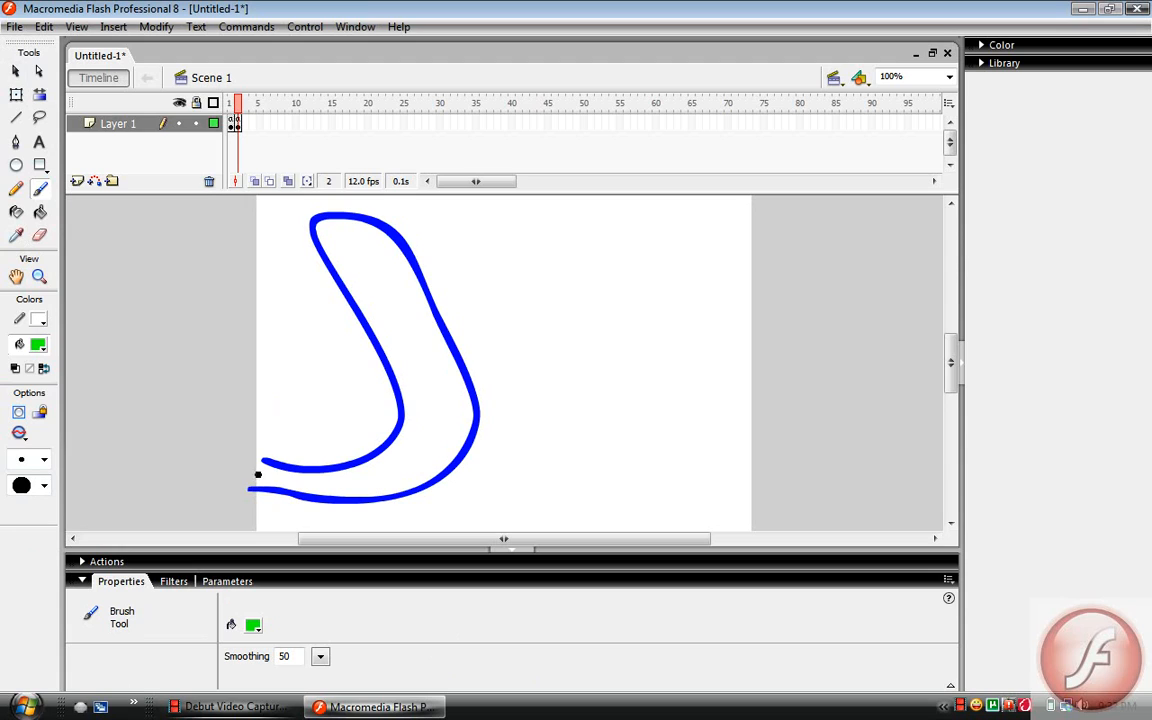
click(38, 344)
click(29, 466)
click(44, 459)
click(30, 576)
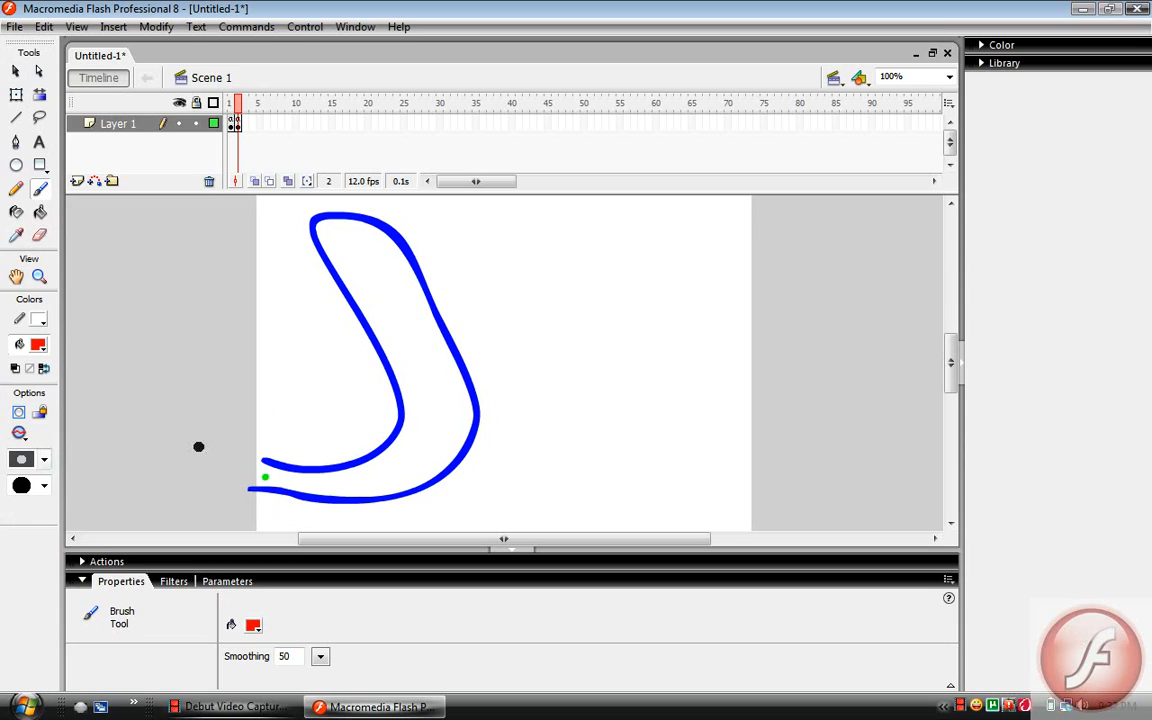
click(352, 246)
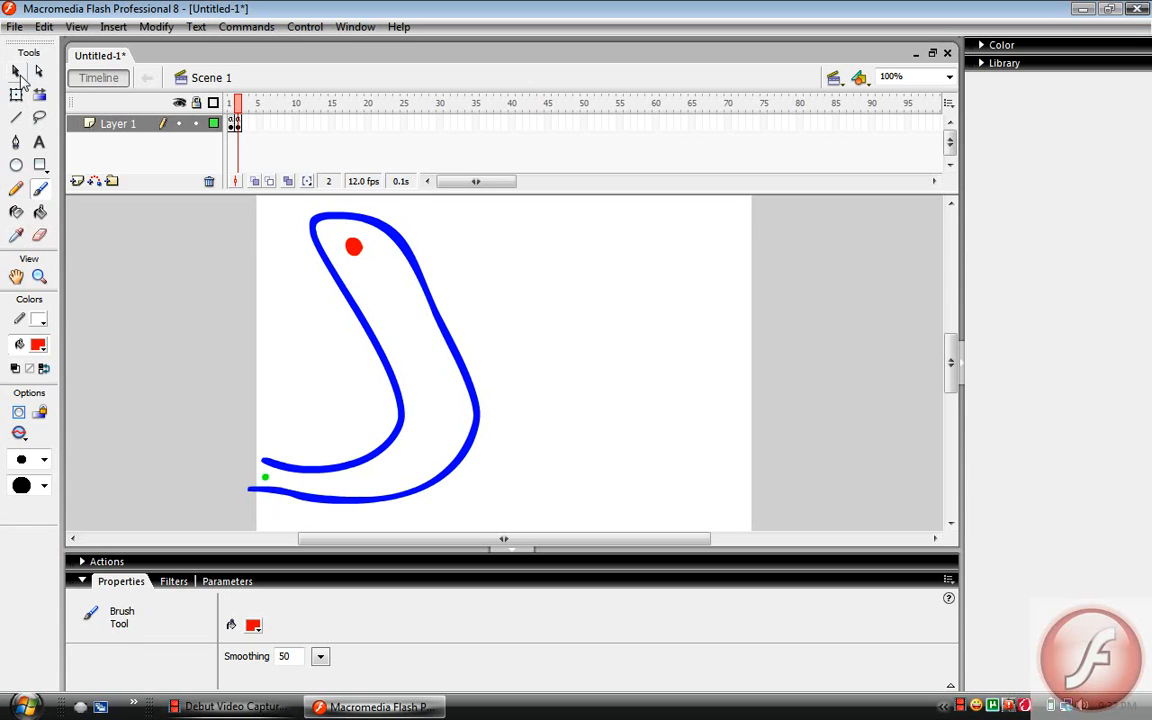
Convert the blue maze outline to a Button symbol, keeping the default name
click(16, 72)
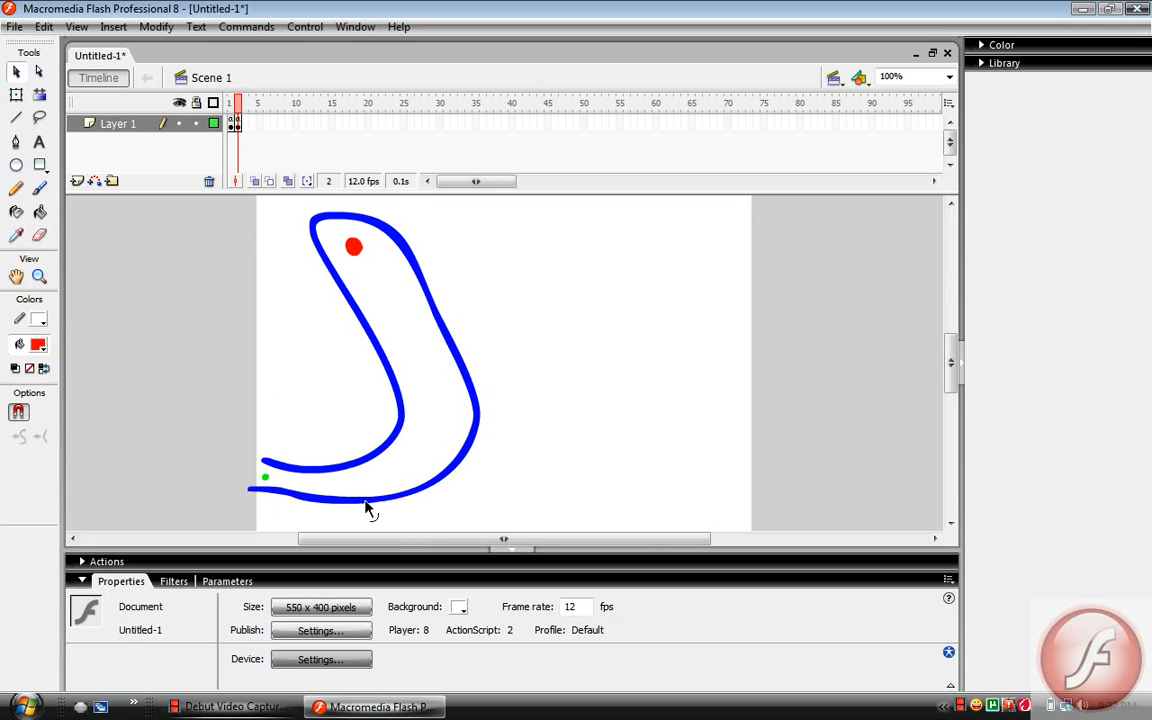
click(398, 405)
right_click(398, 405)
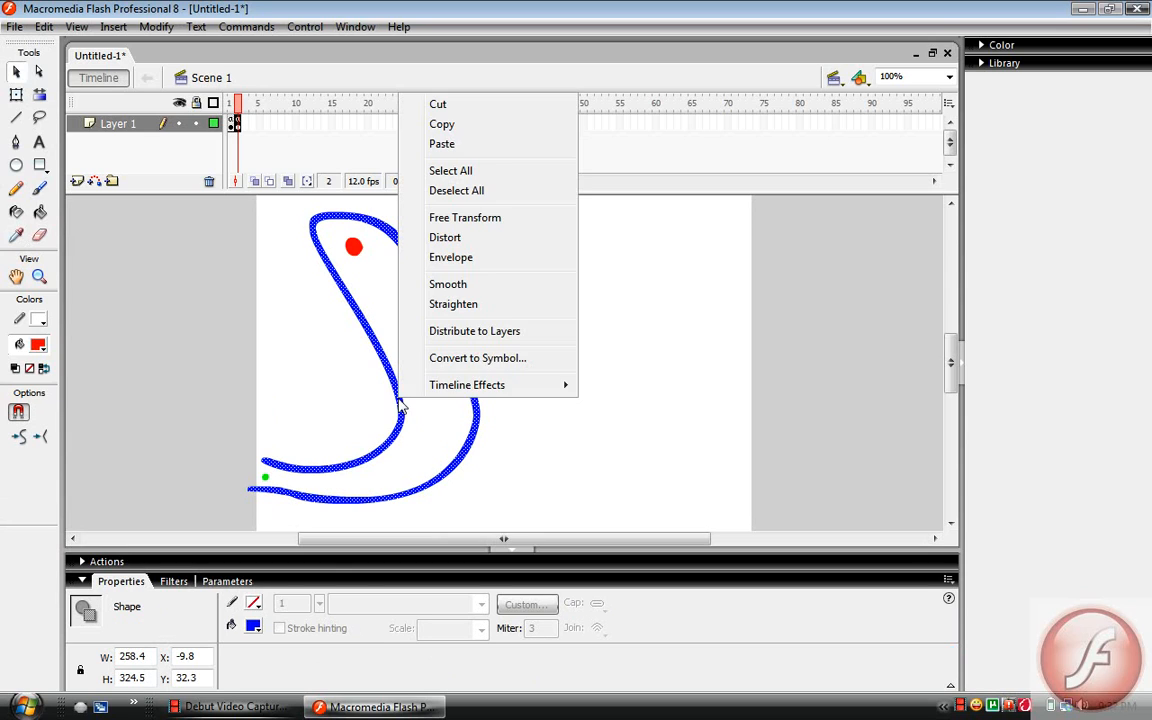
click(404, 366)
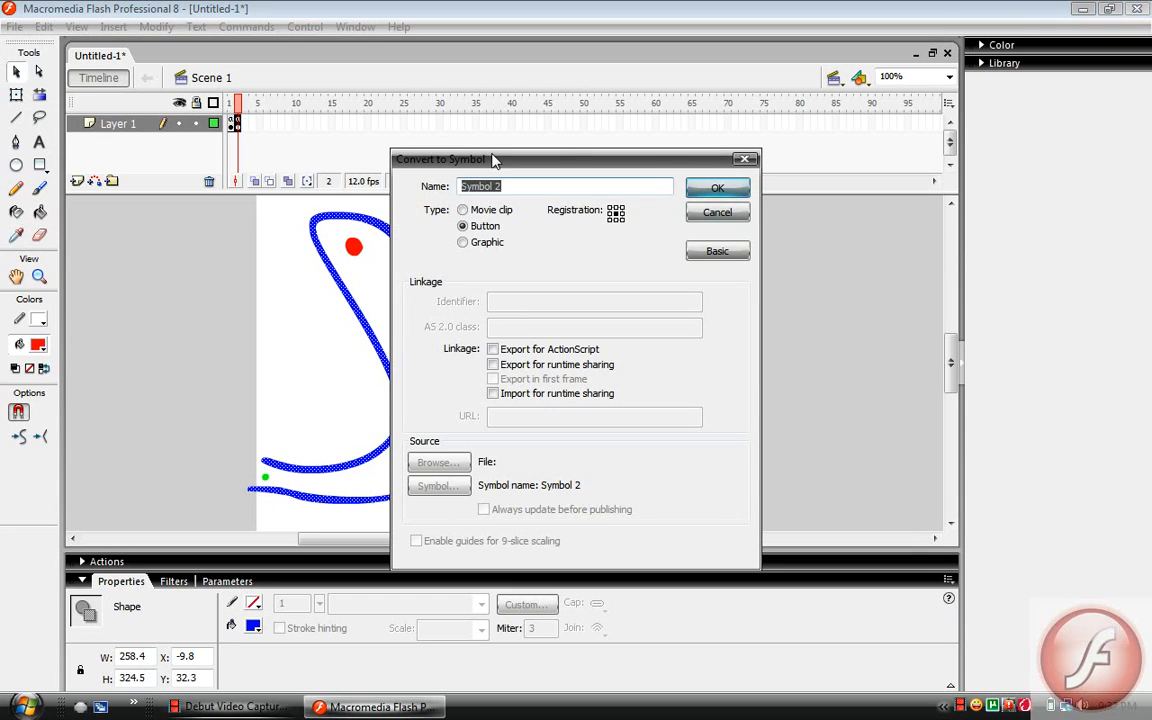
click(693, 193)
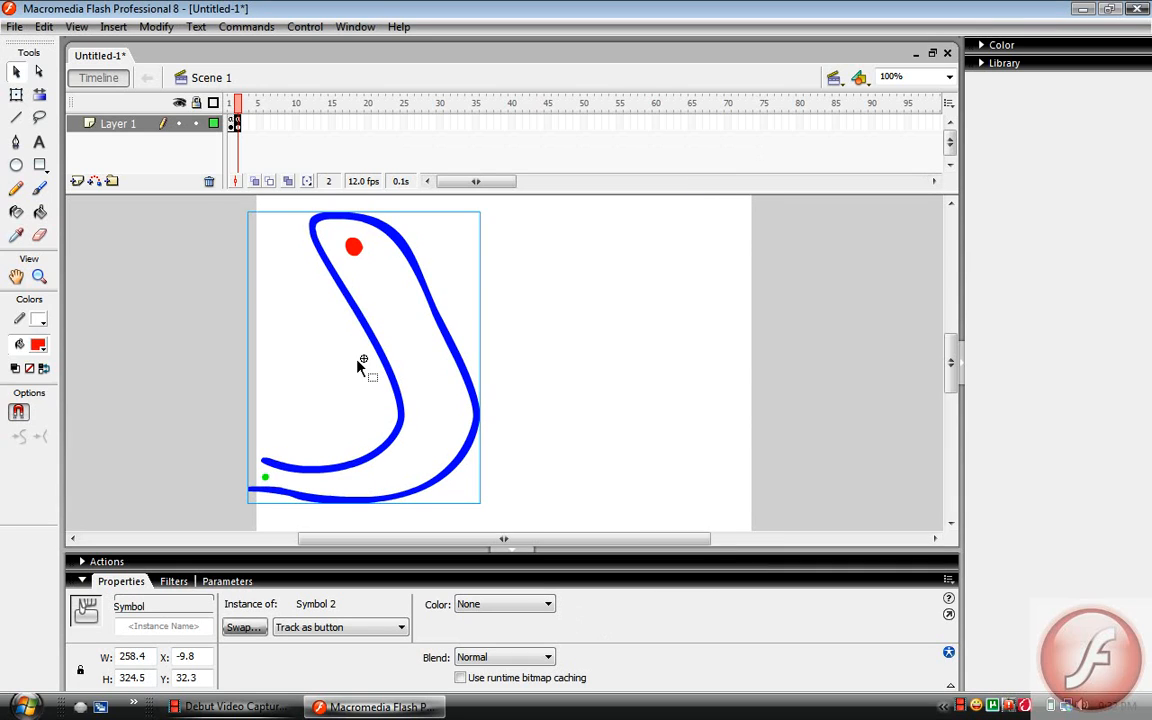
Begin an on(rollOver){ handler in the blue maze outline button's script
right_click(359, 363)
right_click(361, 303)
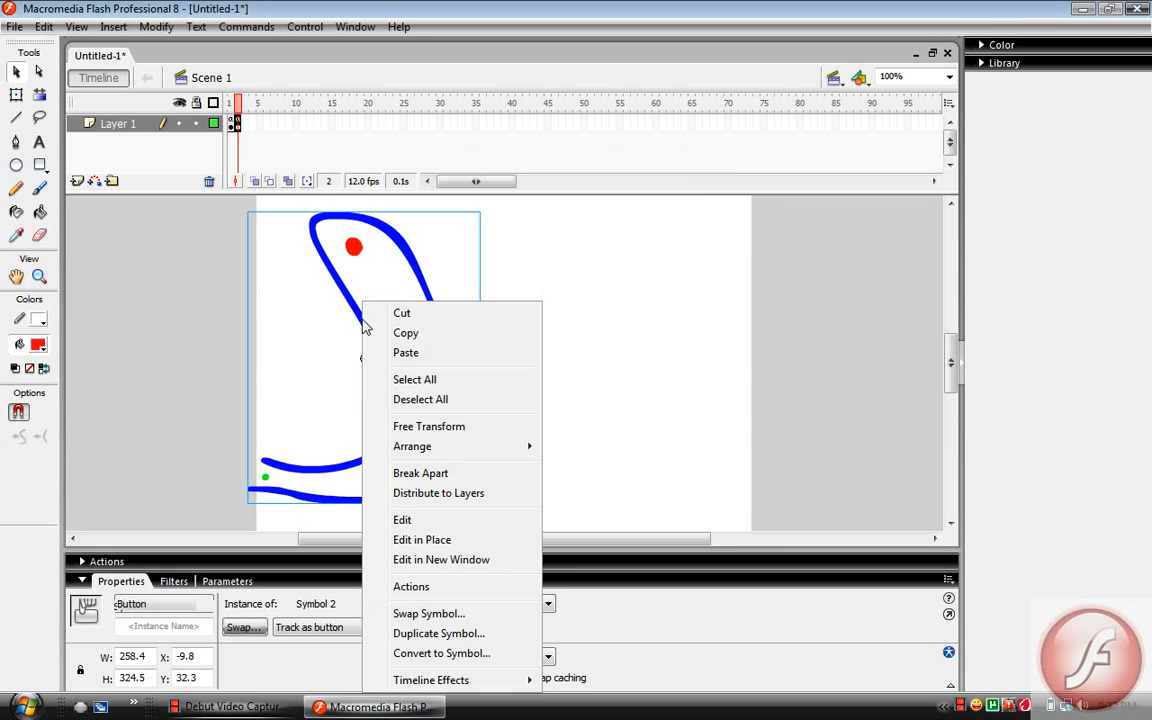
click(447, 586)
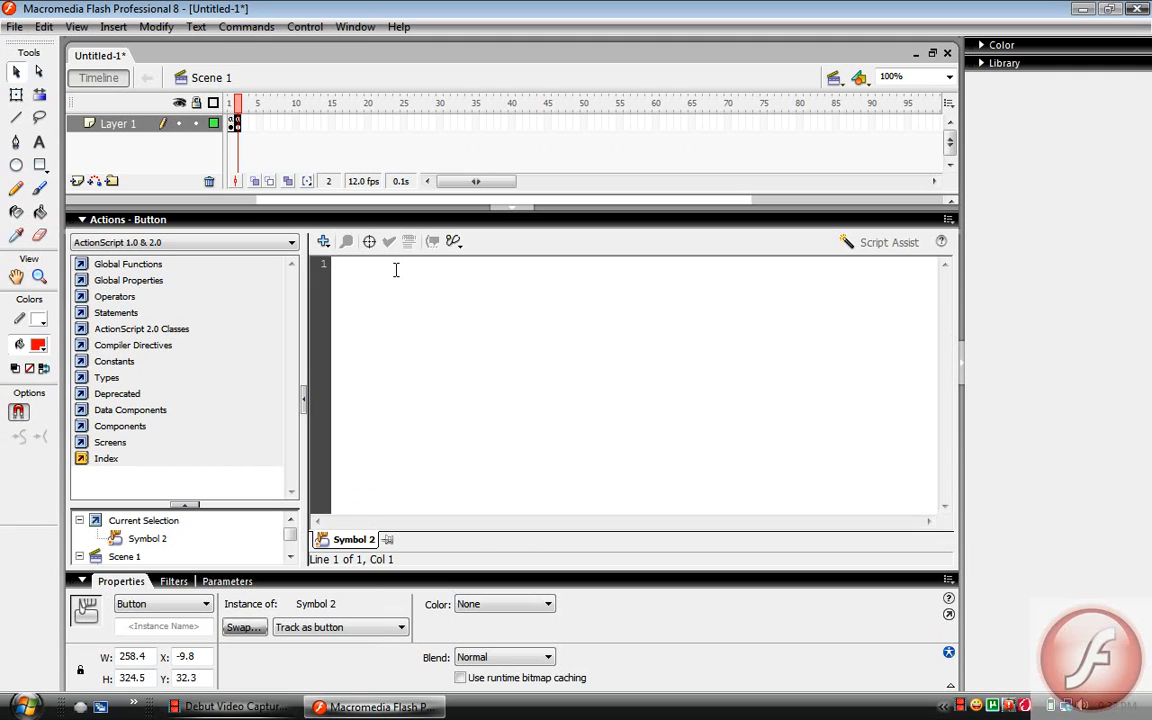
text(on()
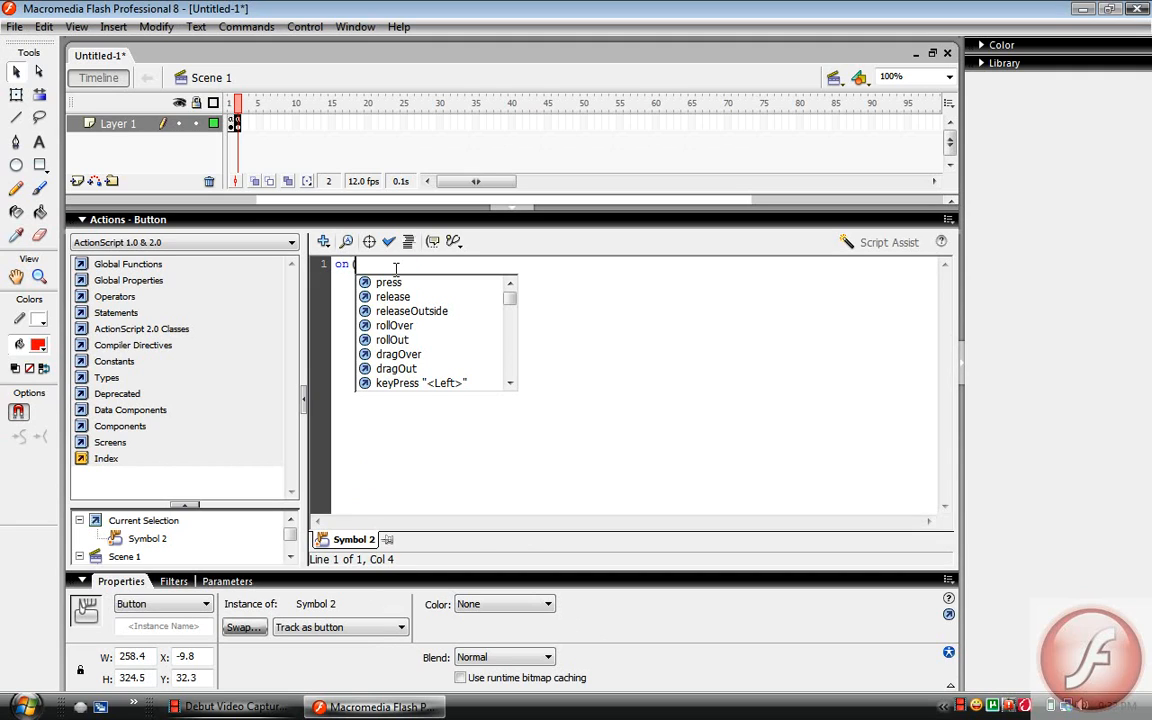
text(rollO)
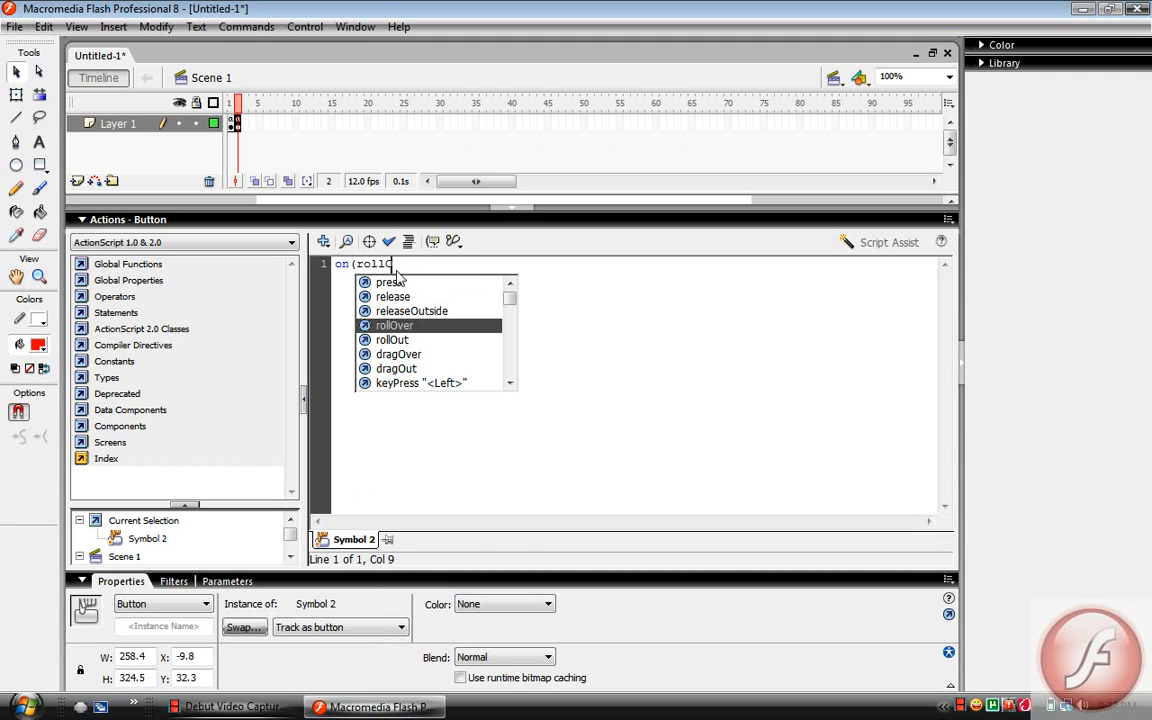
text(ver))
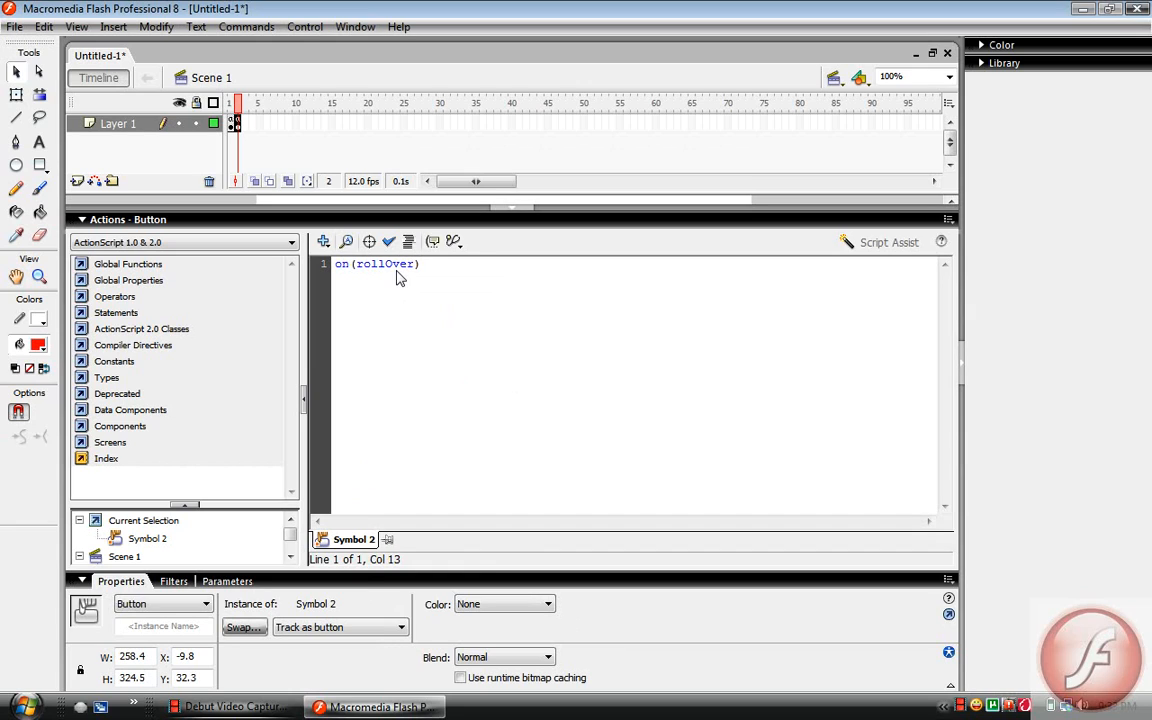
text({)
key(Return)
Put gotoAndStop(3); inside the rollOver handler, close it with a brace and collapse the script editor
text(gotoAndStop()
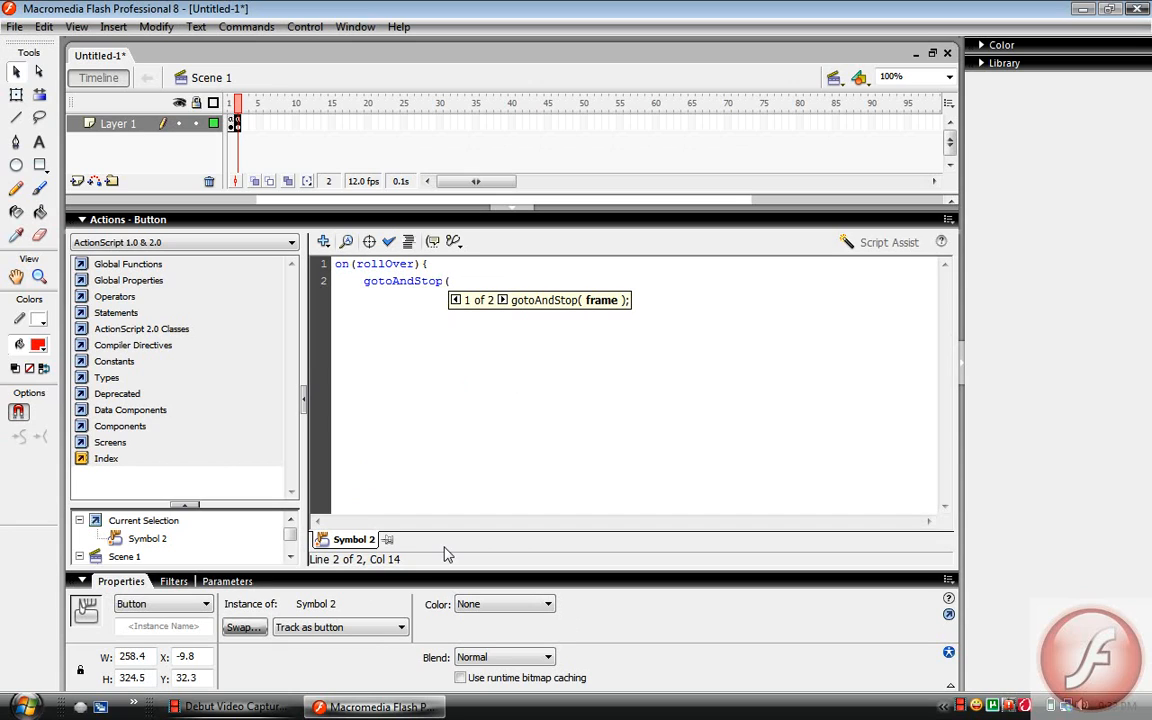
text(5)
text())
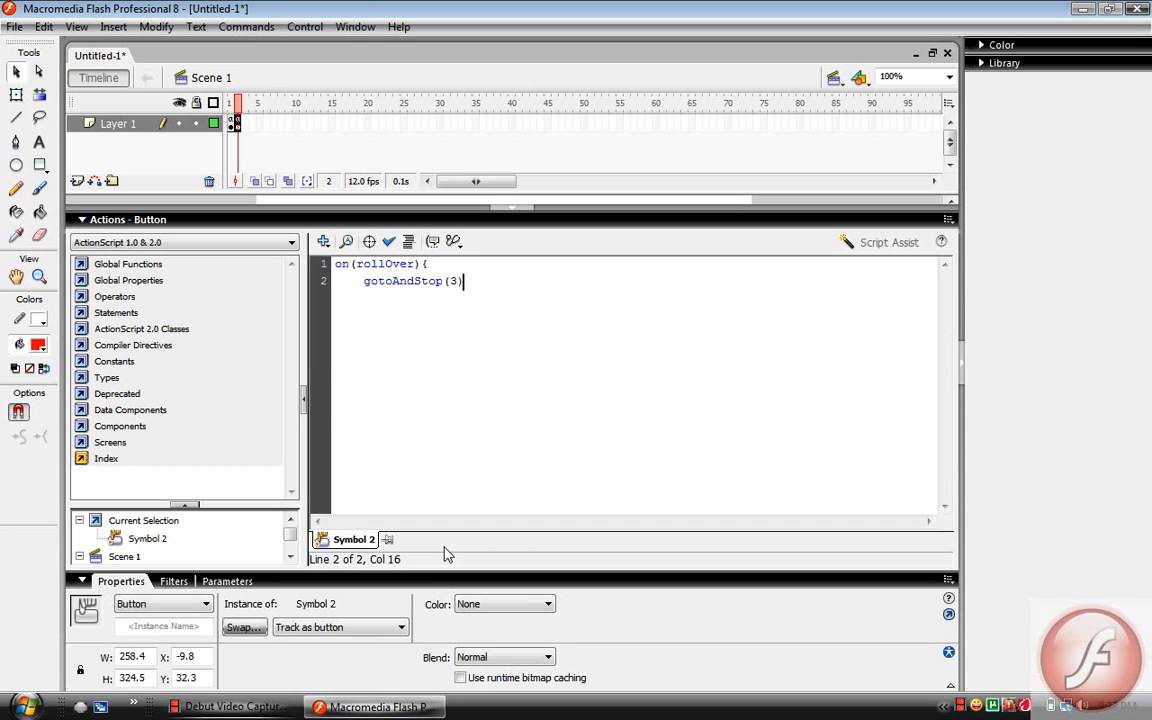
text(;)
key(Return)
text(})
click(300, 219)
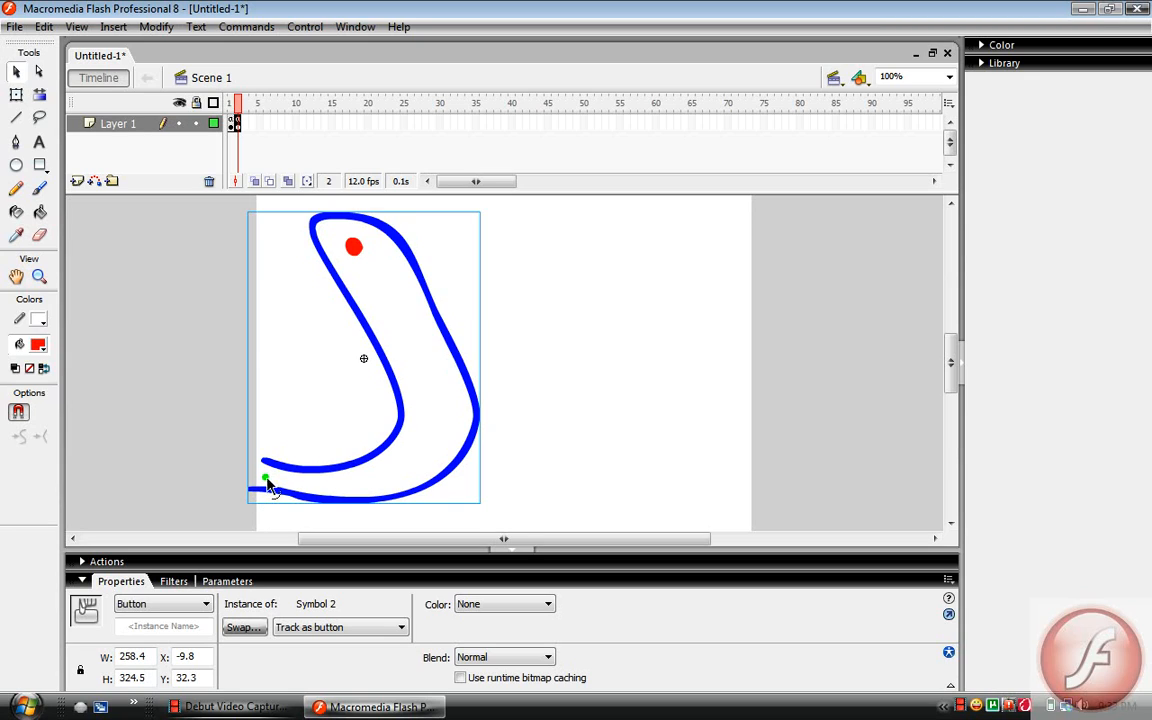
Convert the red dot to a Button symbol, keeping the default name
click(355, 248)
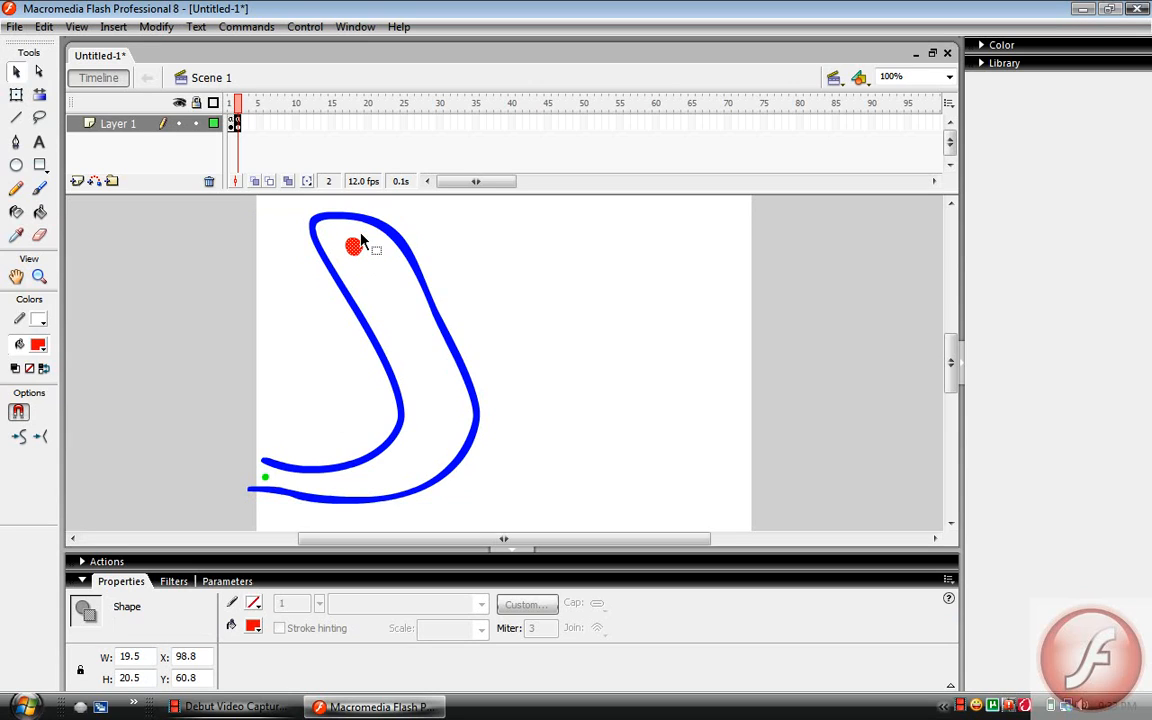
right_click(356, 252)
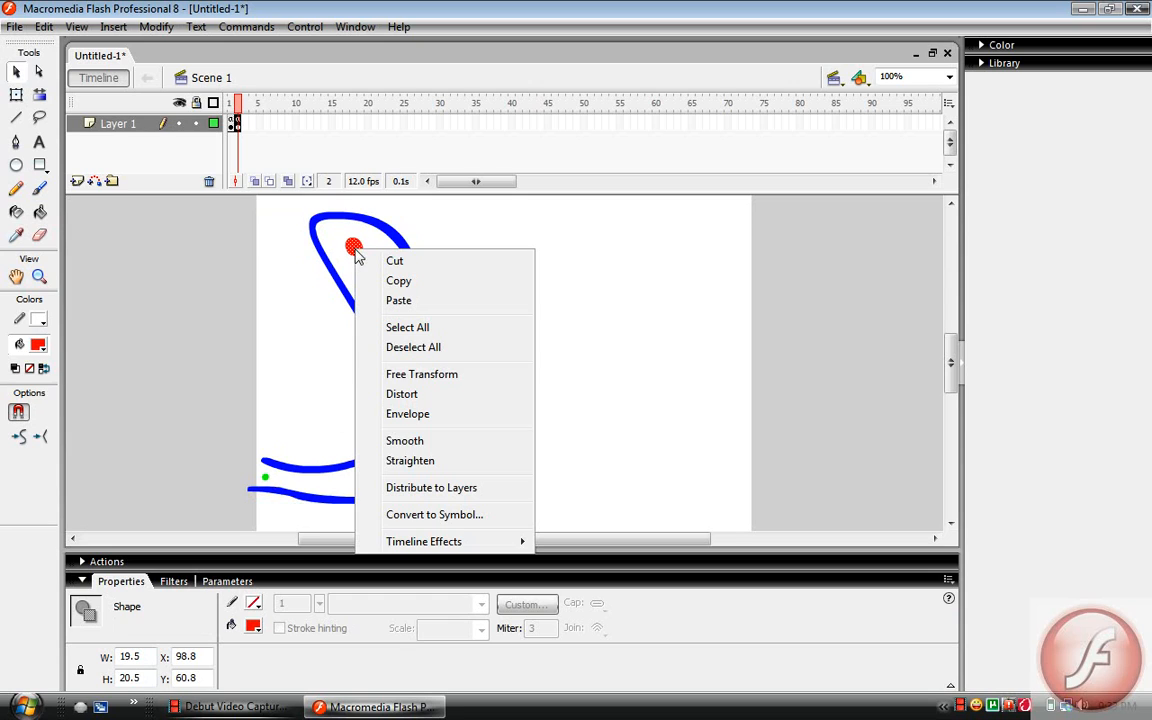
click(408, 527)
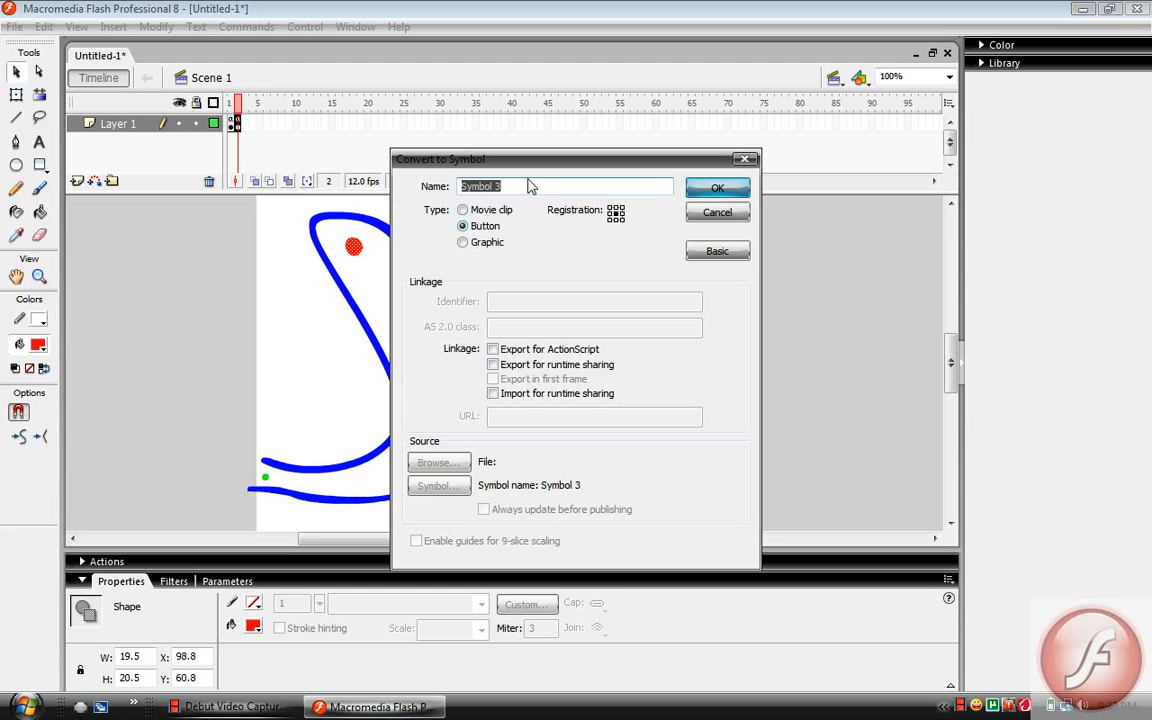
click(703, 193)
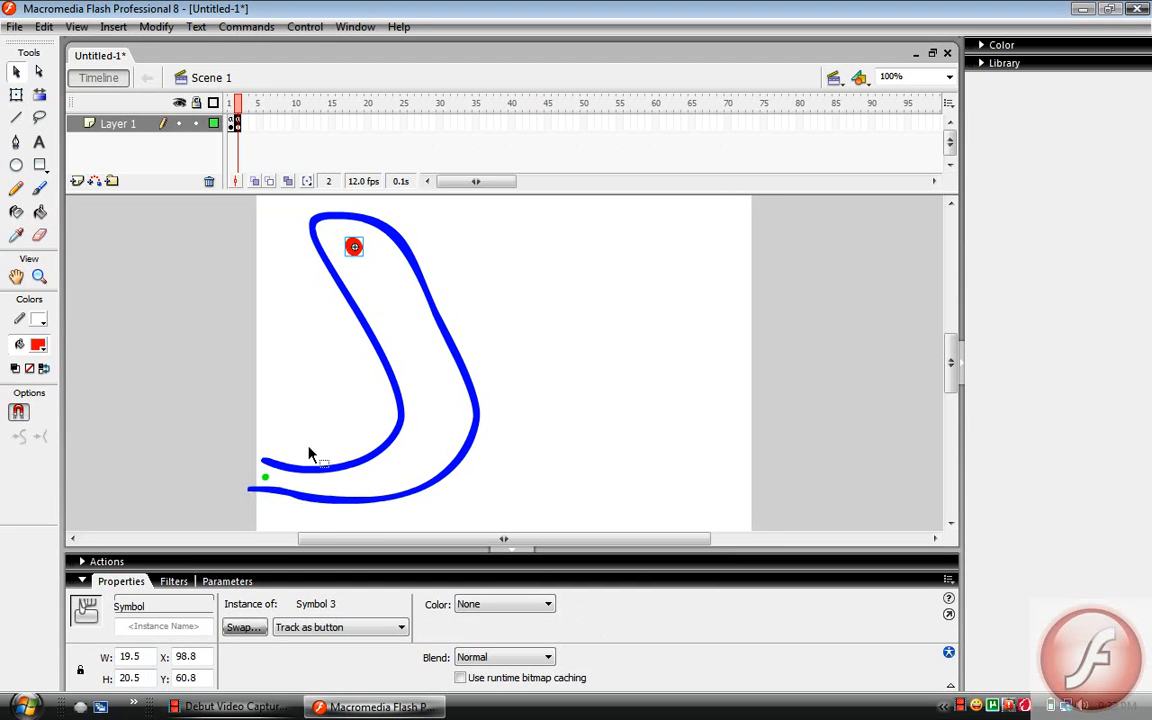
Open the red dot button's script and begin an on(rollOver) handler
key(F9)
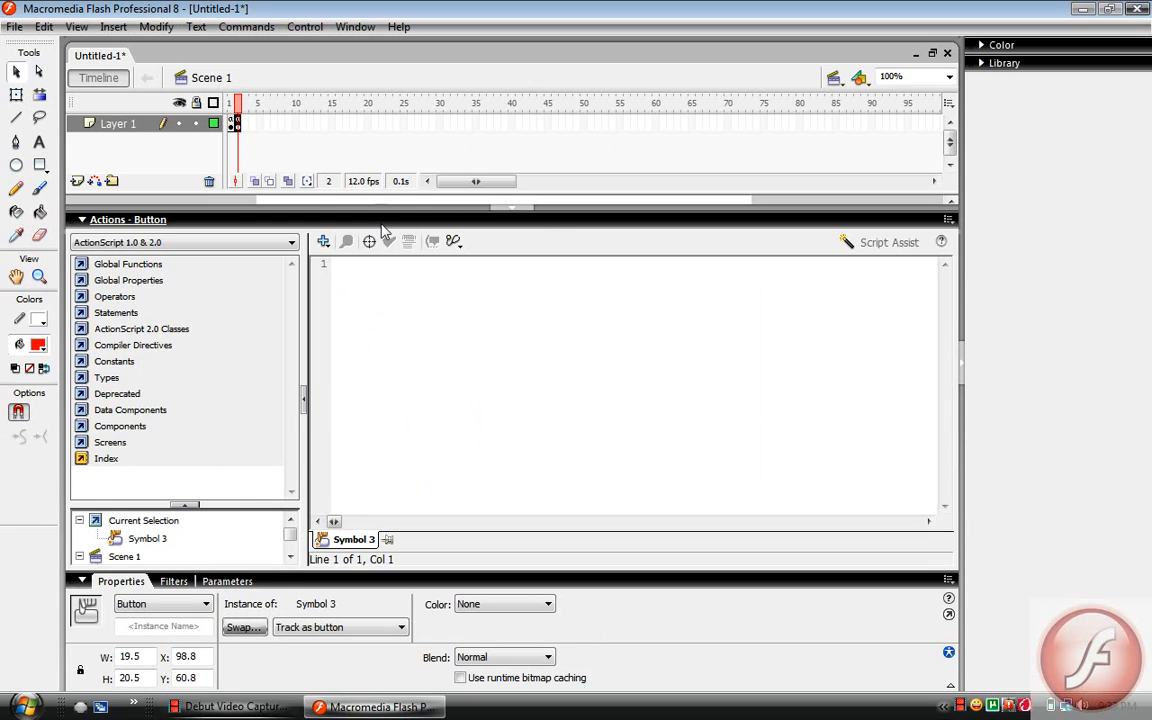
click(345, 218)
right_click(353, 246)
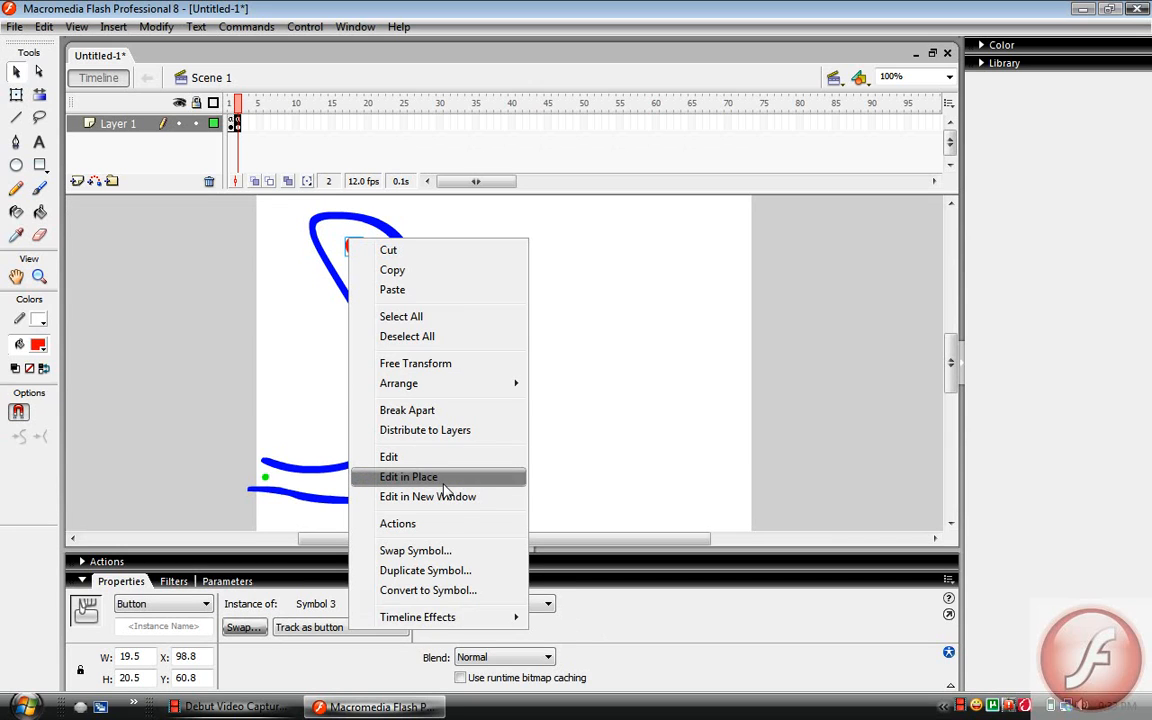
click(437, 529)
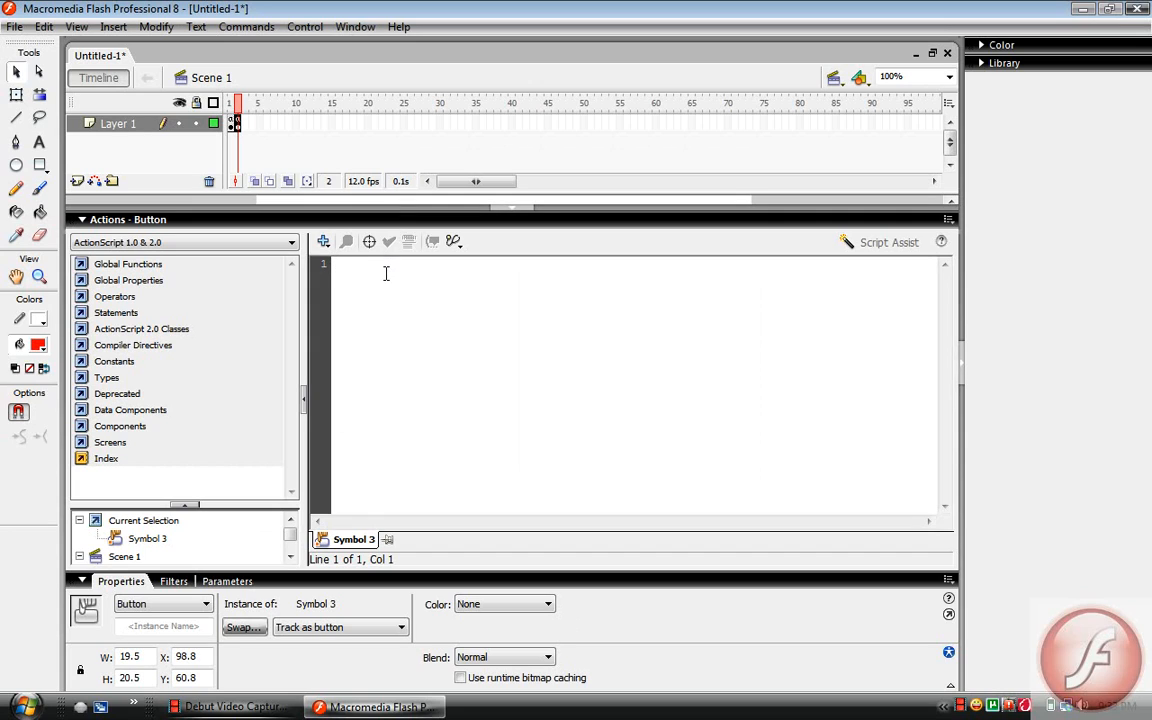
text(or()
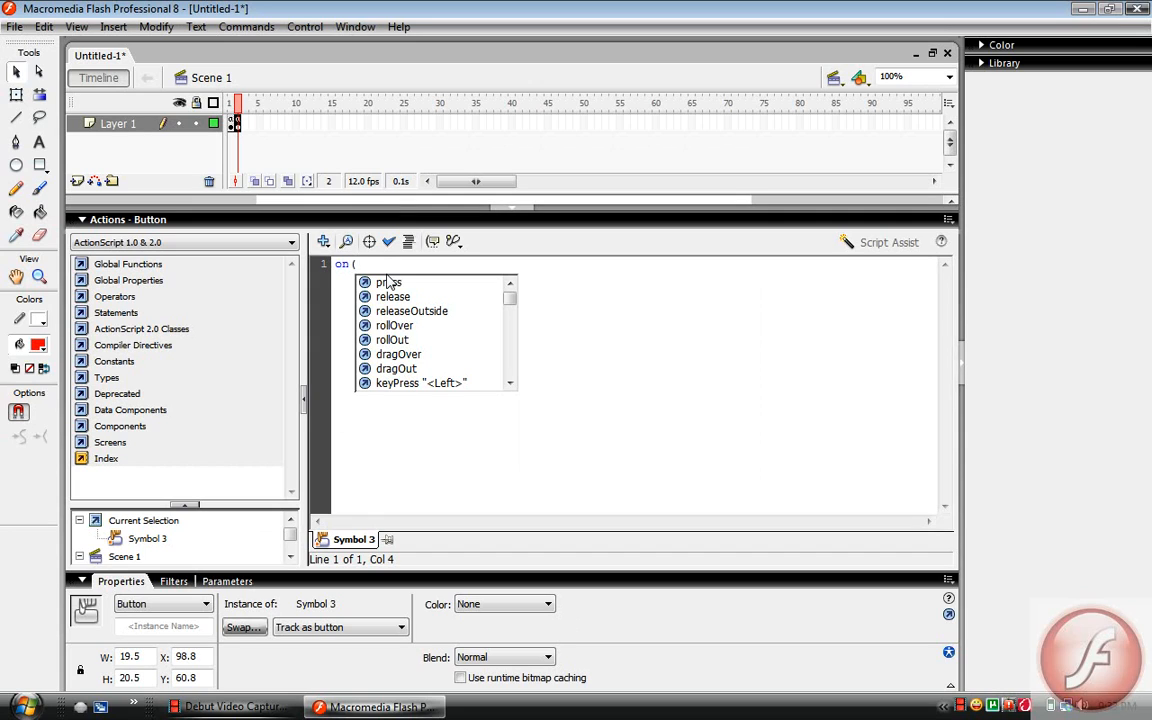
text(roll)
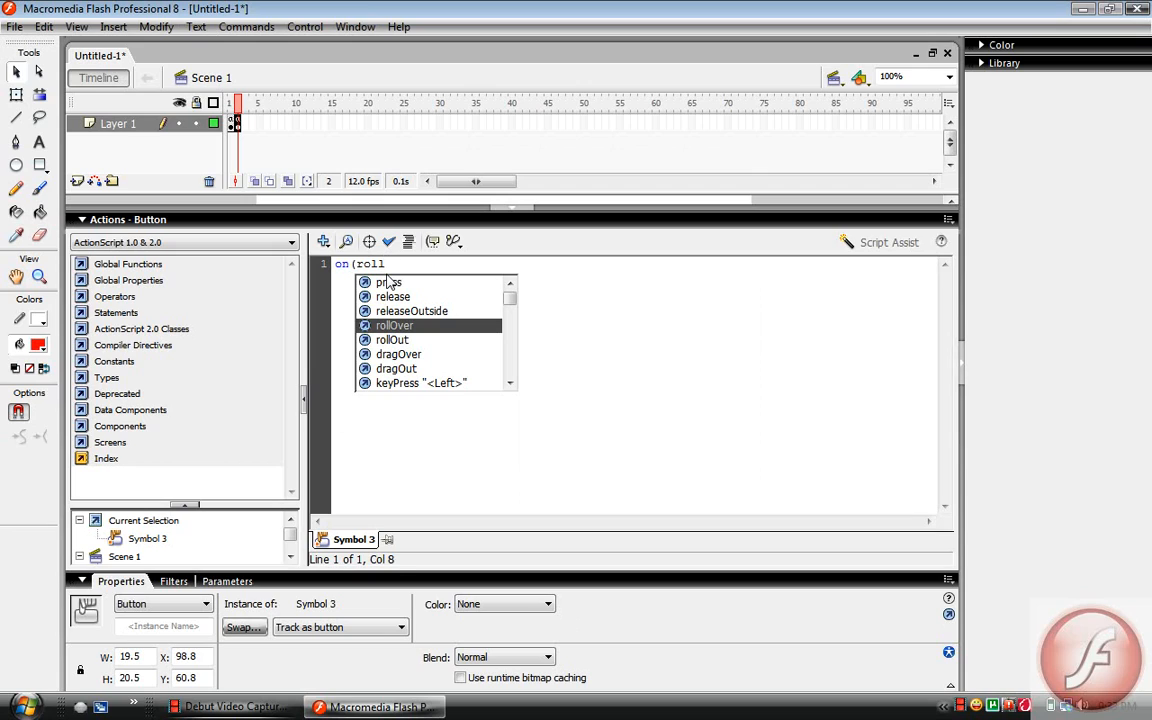
text(Over))
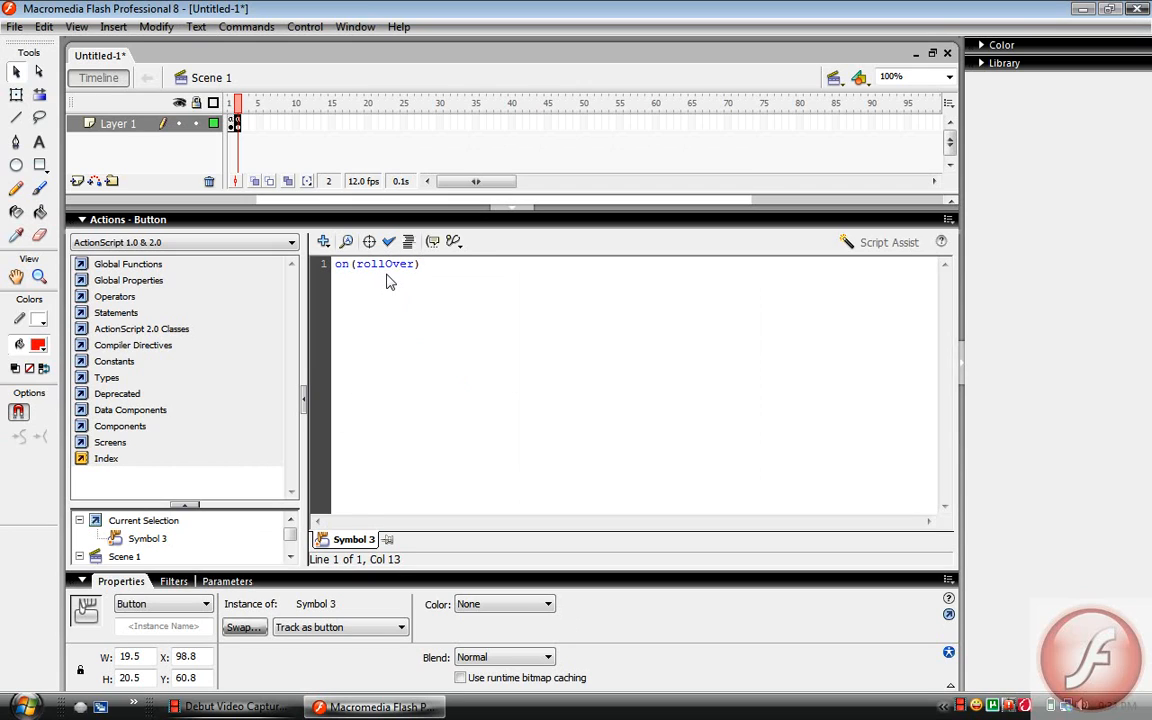
text({)
Put gotoAndStop(4); inside the red dot's rollOver handler and enclose it in braces
key(Return)
text(gotoa)
key(BackSpace)
text(Andstop(4))
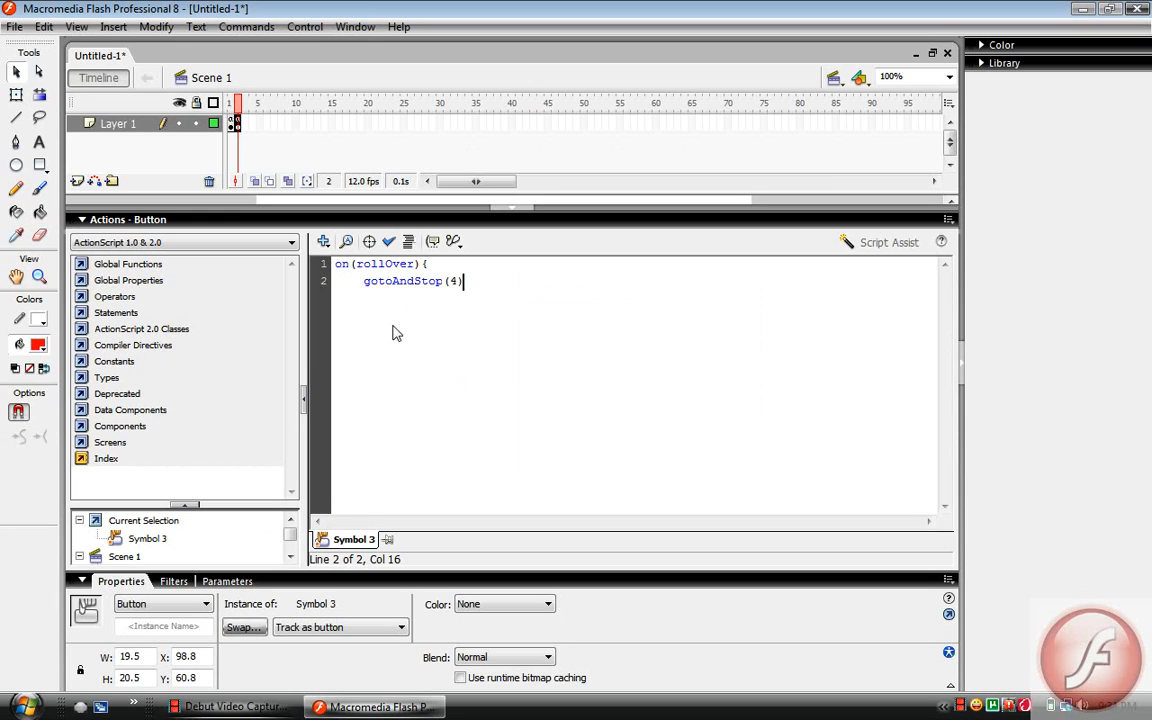
text(;)
key(Return)
Review the event, braces and semicolon in the red dot's rollOver script, and collapse the script editor
click(432, 265)
key(shift+Left)
double_click(344, 265)
drag(354, 271, 420, 265)
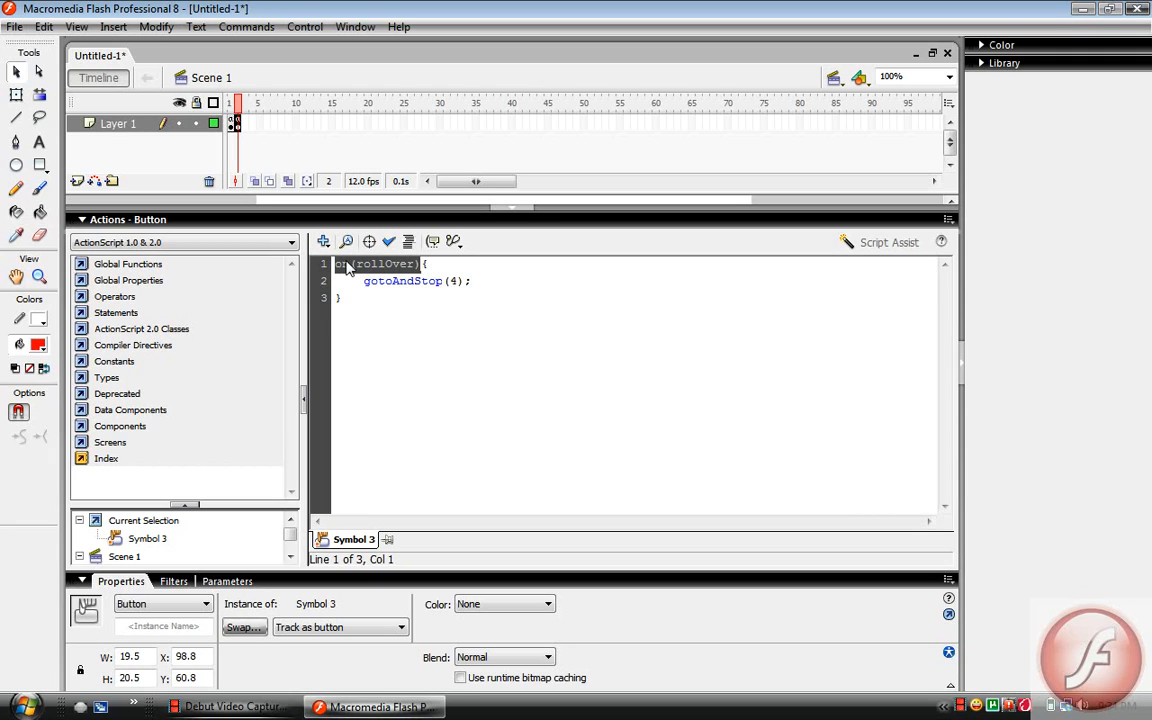
click(428, 262)
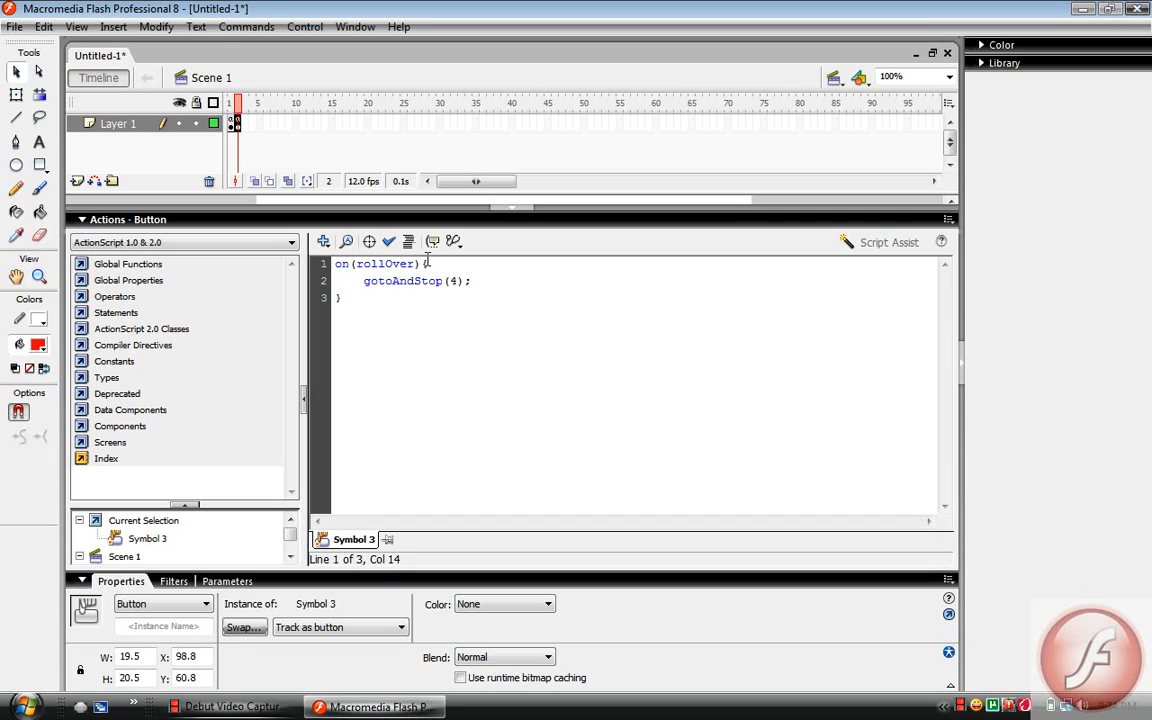
drag(427, 263, 421, 264)
click(467, 283)
text(;)
click(364, 314)
click(318, 219)
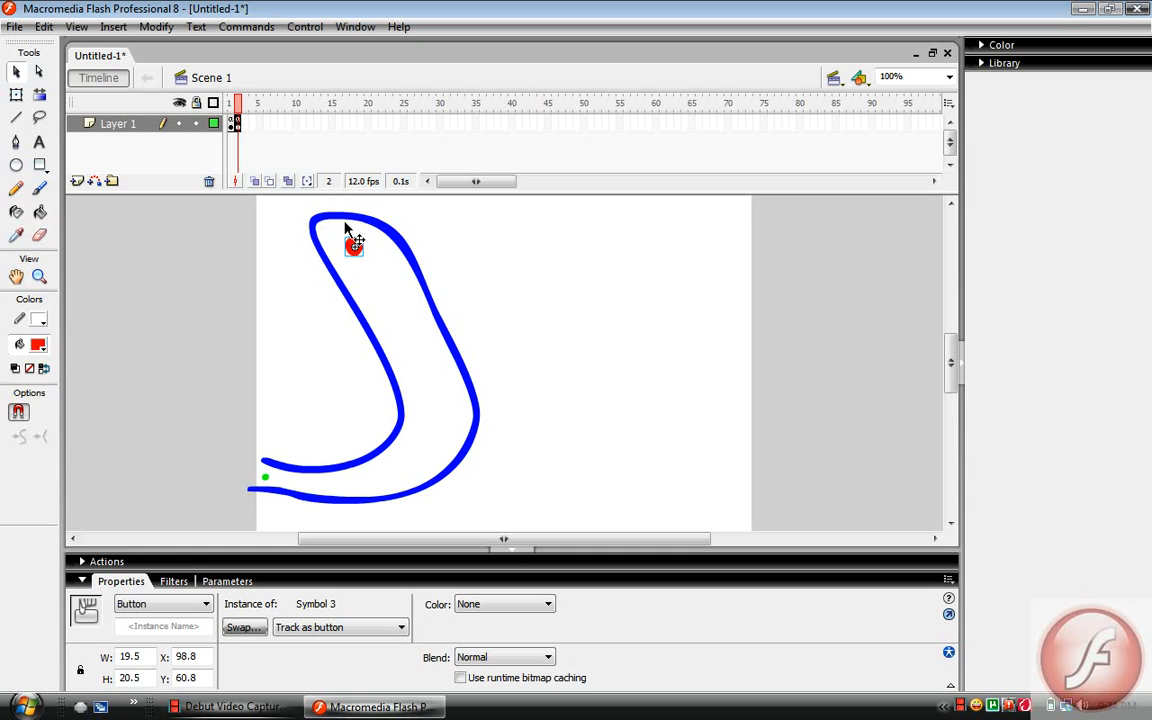
Add blank keyframes at frames 3 and 4 of Layer 1
click(244, 128)
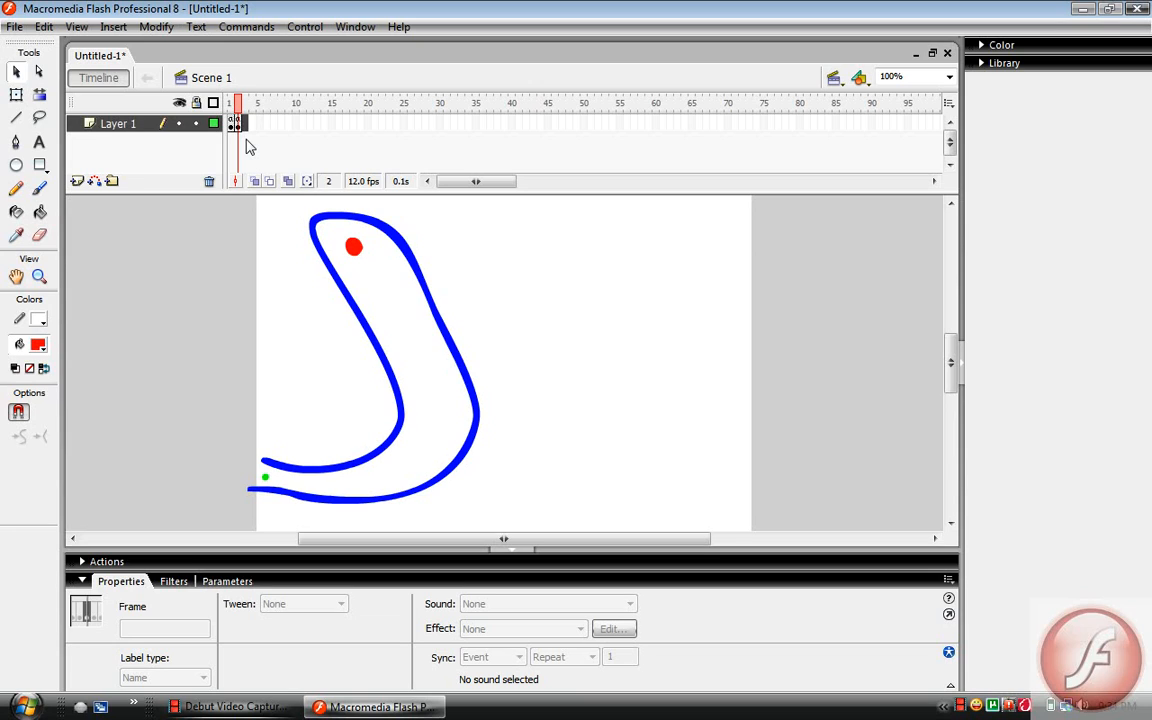
right_click(236, 122)
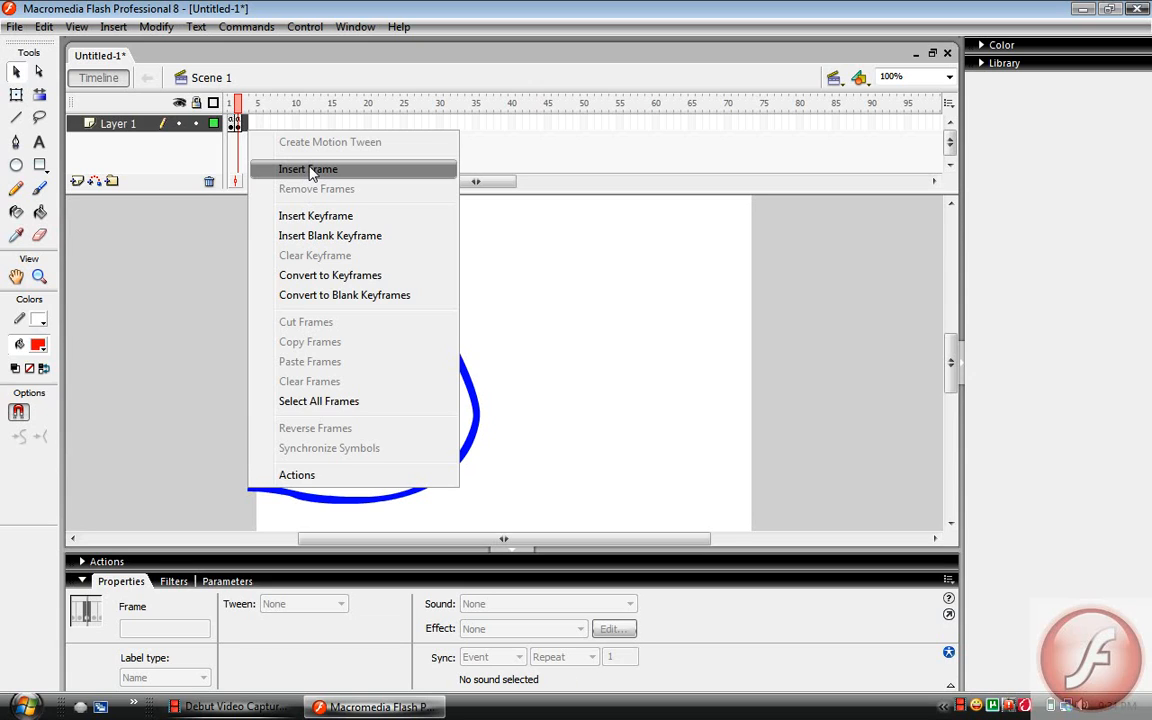
click(310, 172)
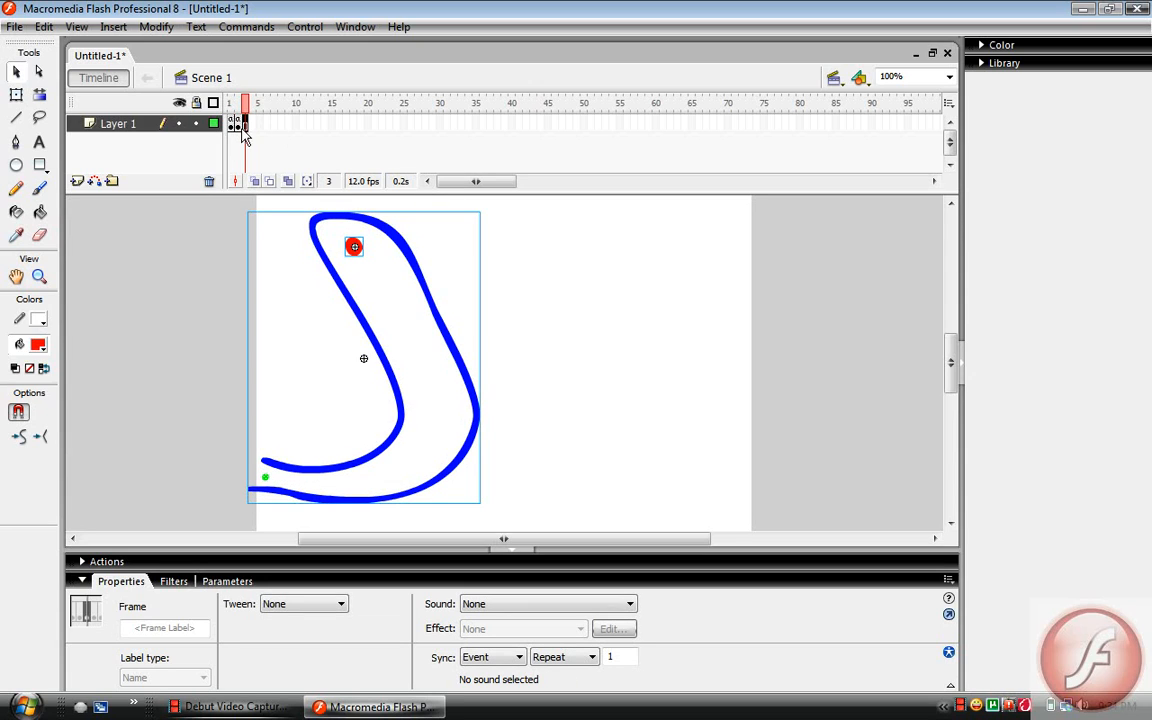
right_click(237, 122)
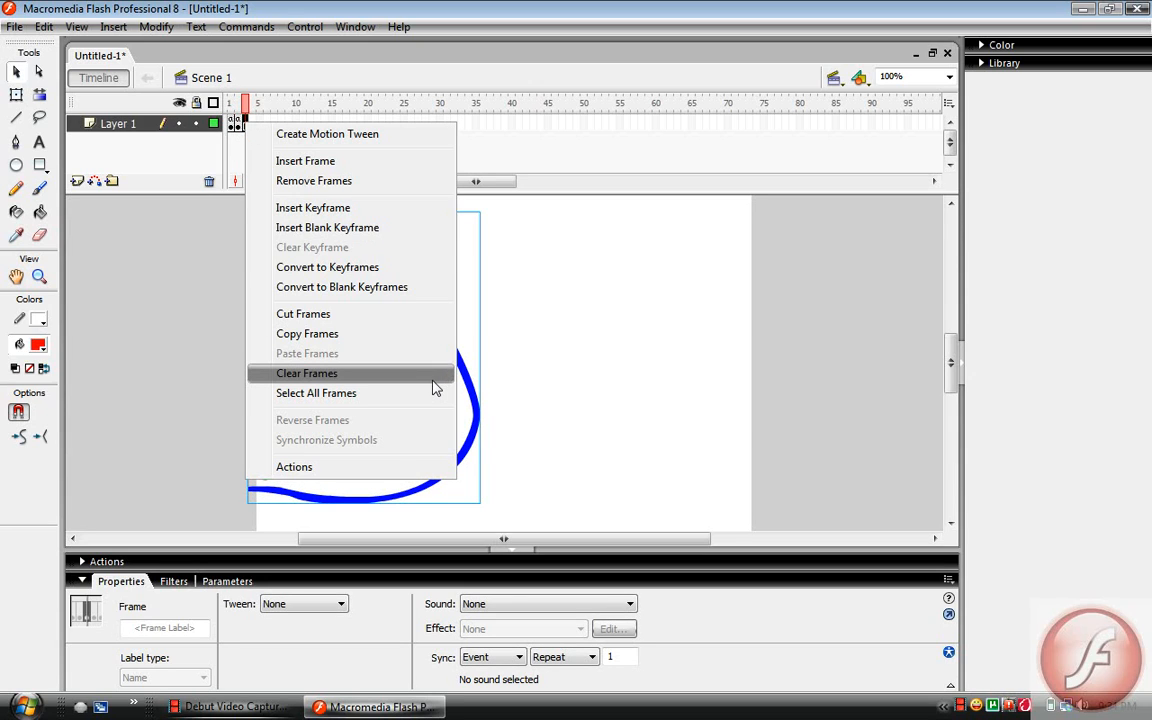
click(436, 389)
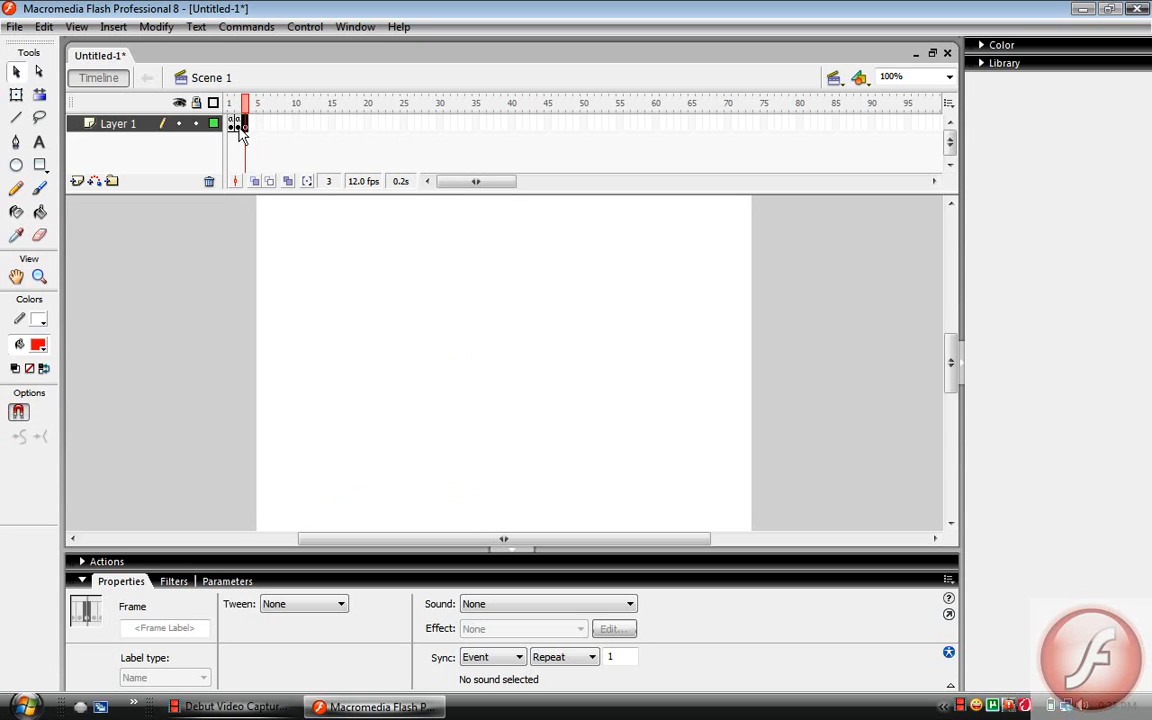
right_click(250, 125)
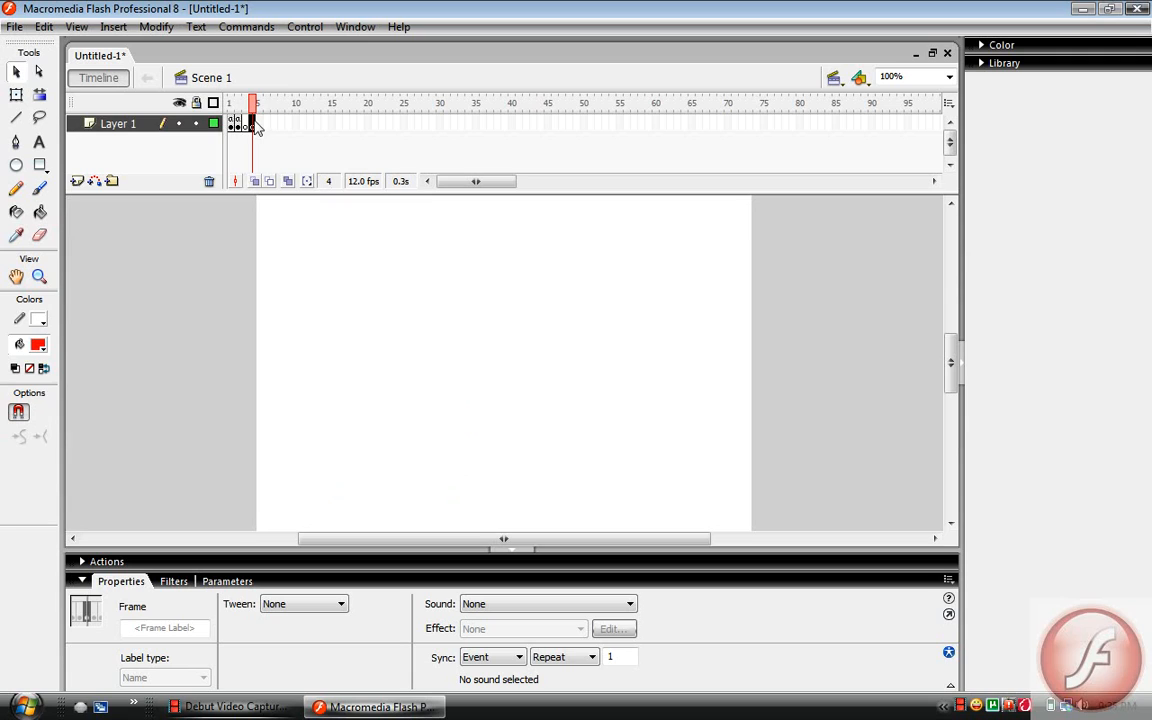
Add a stop() action to the script of frame 3
click(245, 125)
click(327, 563)
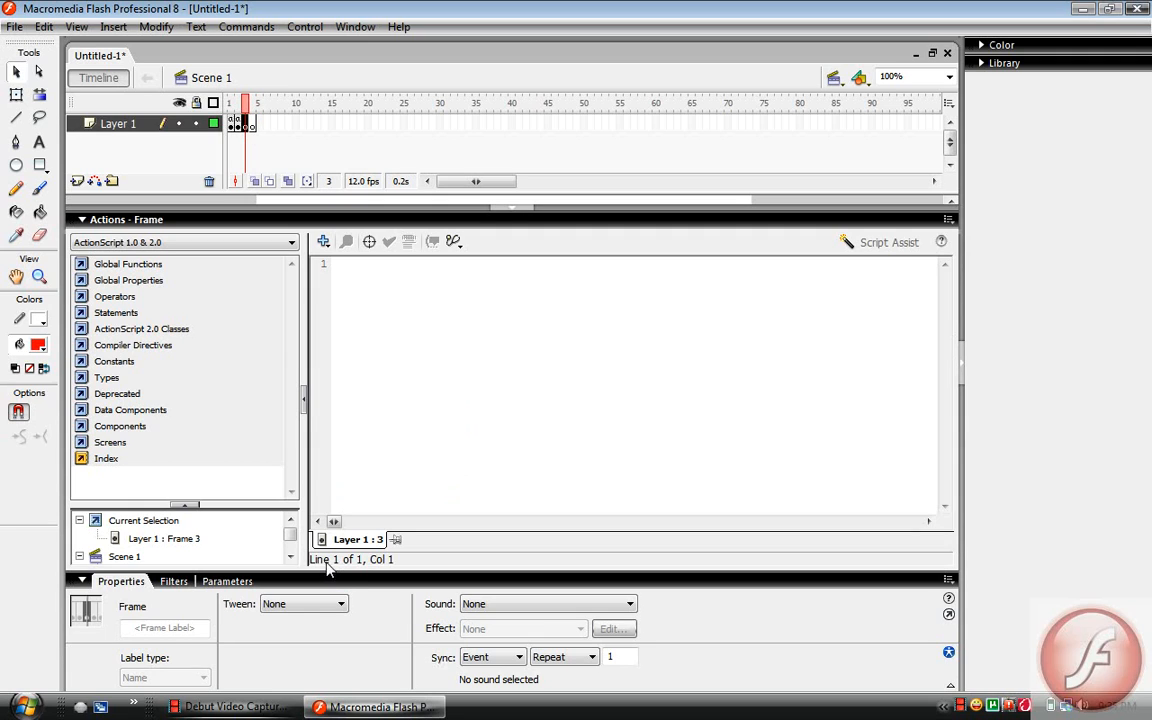
click(406, 304)
text(stop)
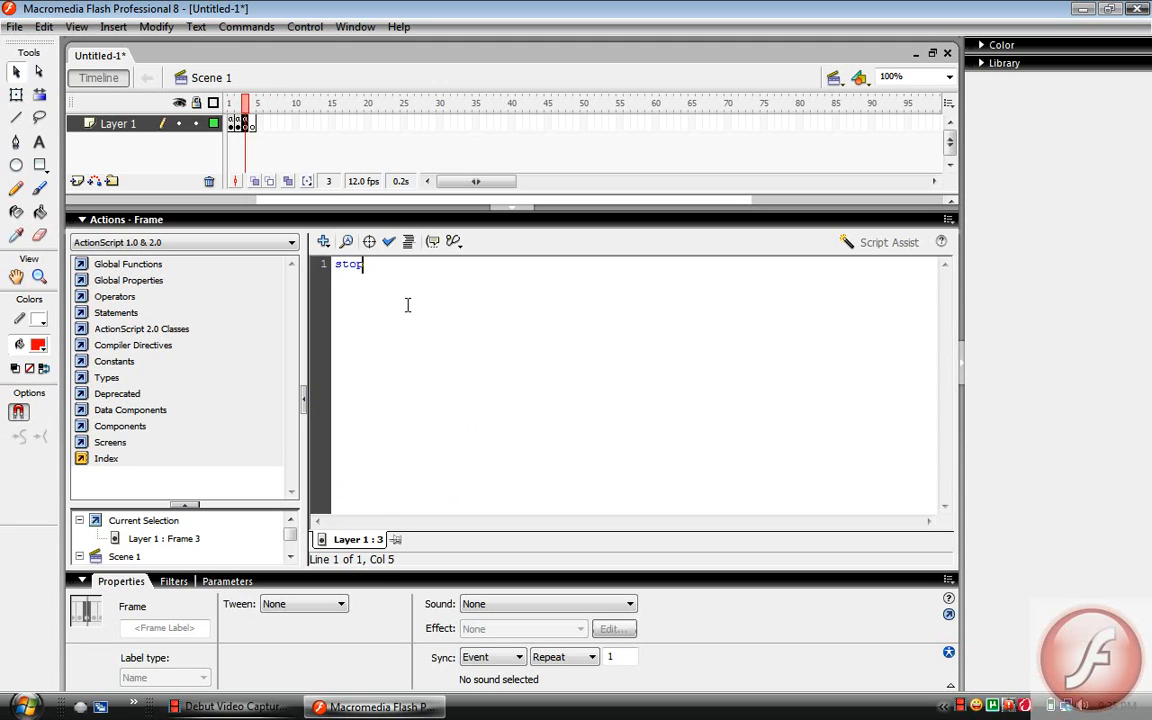
text(();)
Add a stop(); action to frame 4 and collapse the script editor
click(253, 123)
text(s)
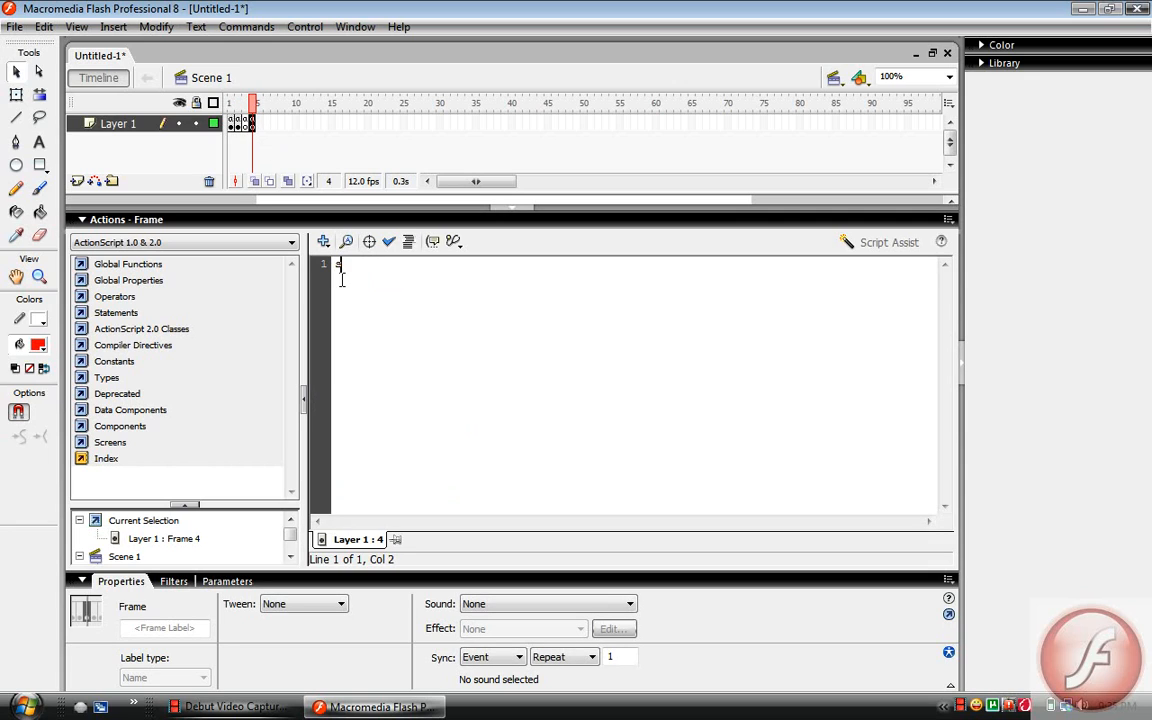
text(top();)
click(347, 219)
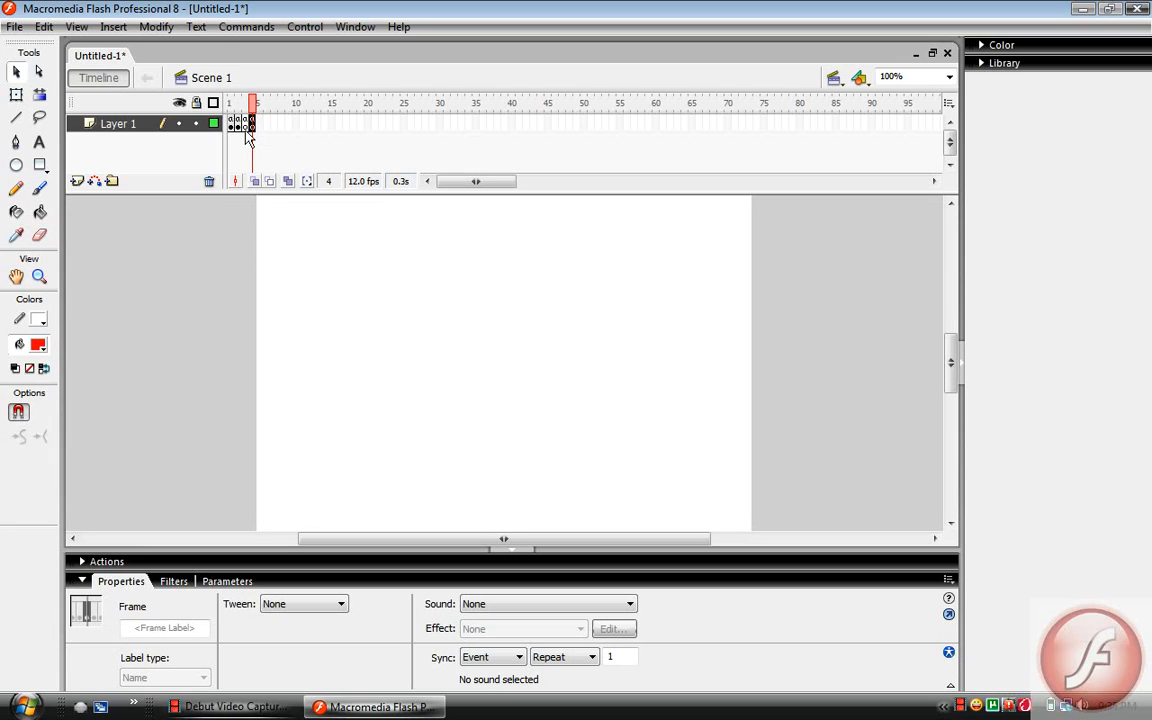
Add the red text "You lost :(" near the top of the stage on frame 3, in Times New Roman size 25
click(244, 123)
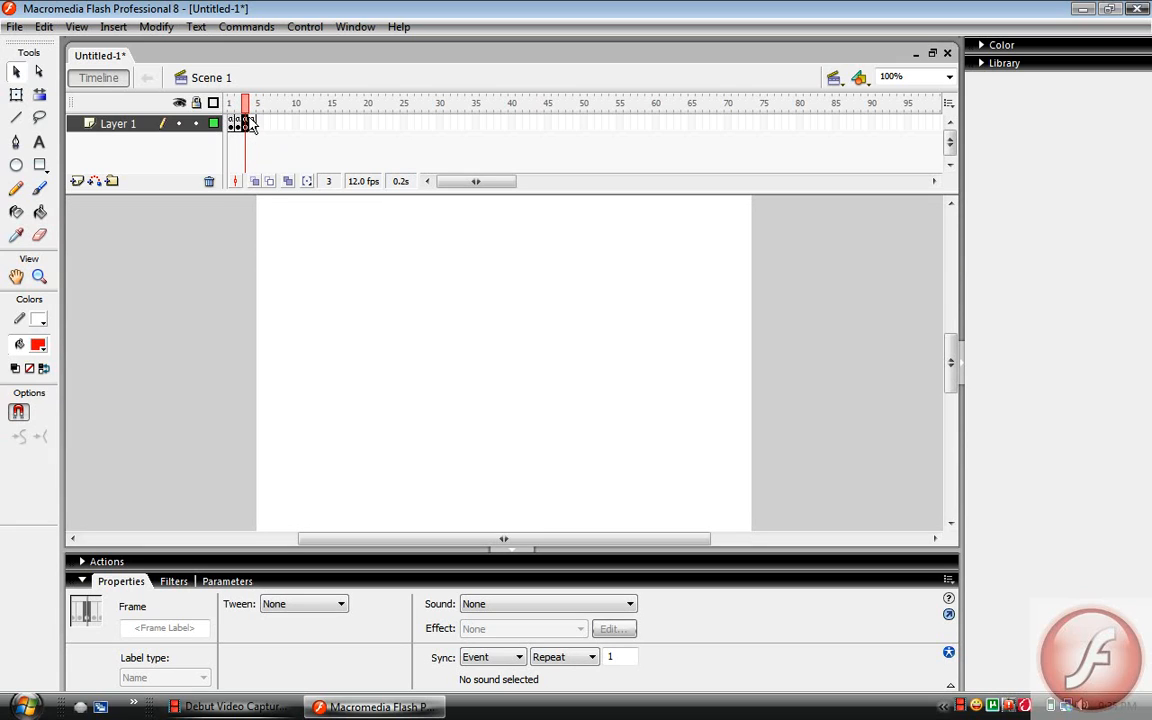
click(232, 123)
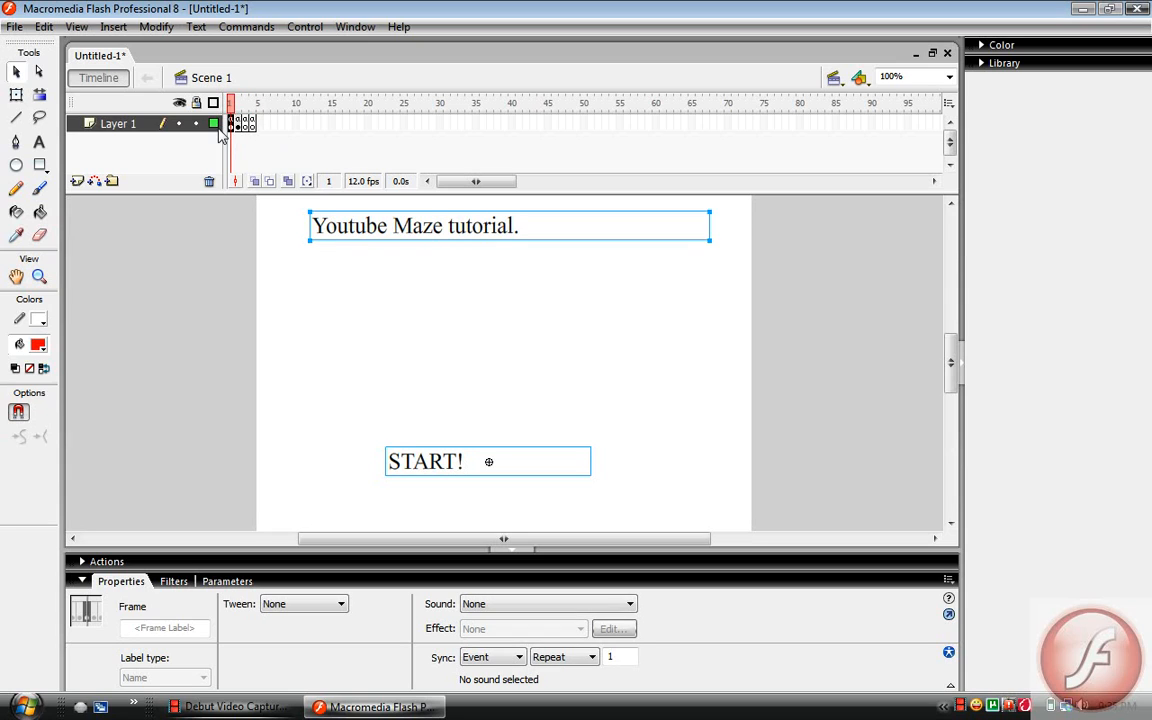
click(238, 123)
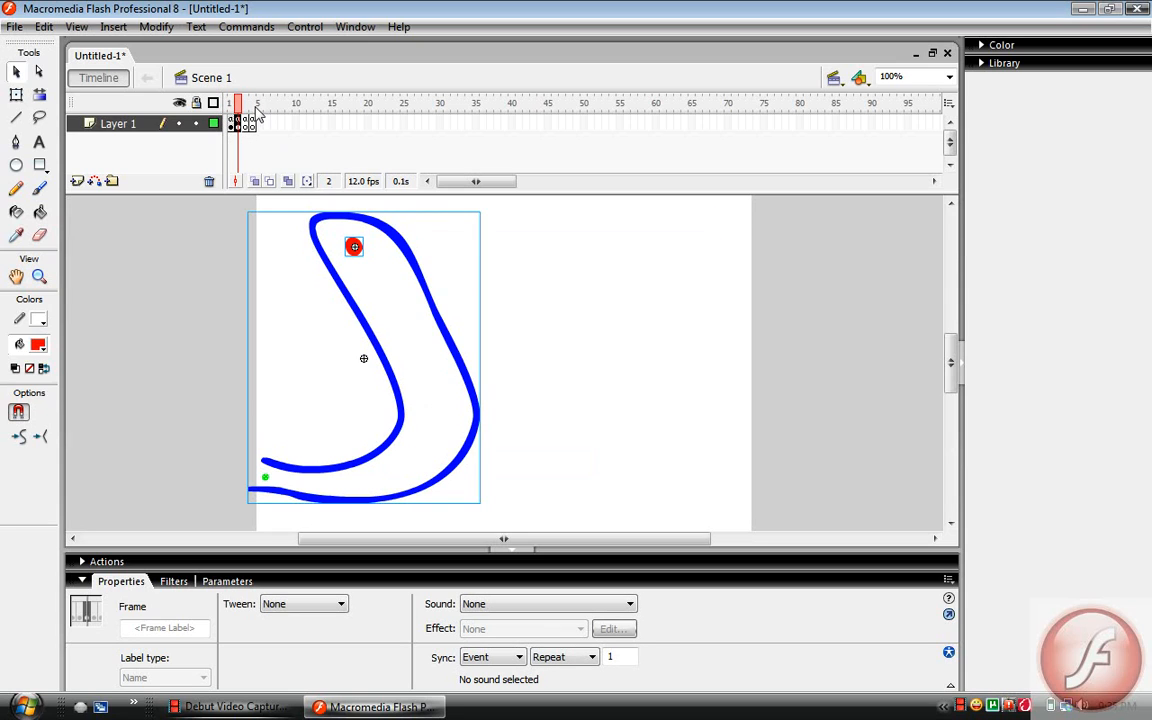
click(246, 123)
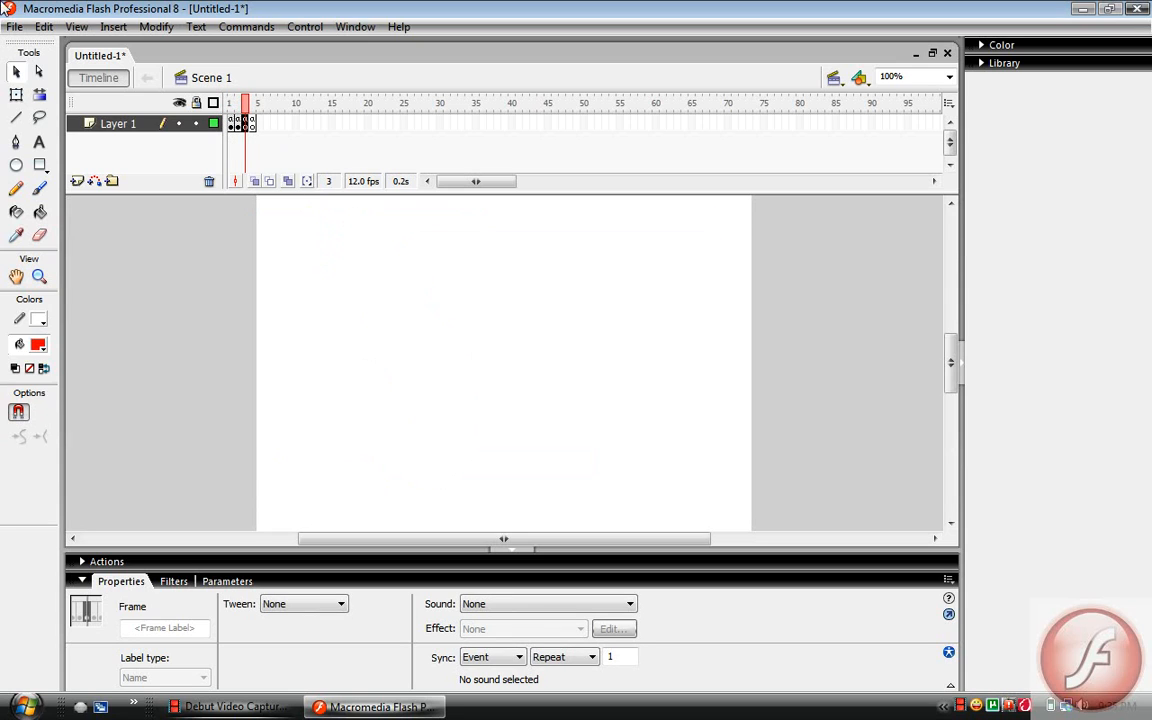
click(39, 141)
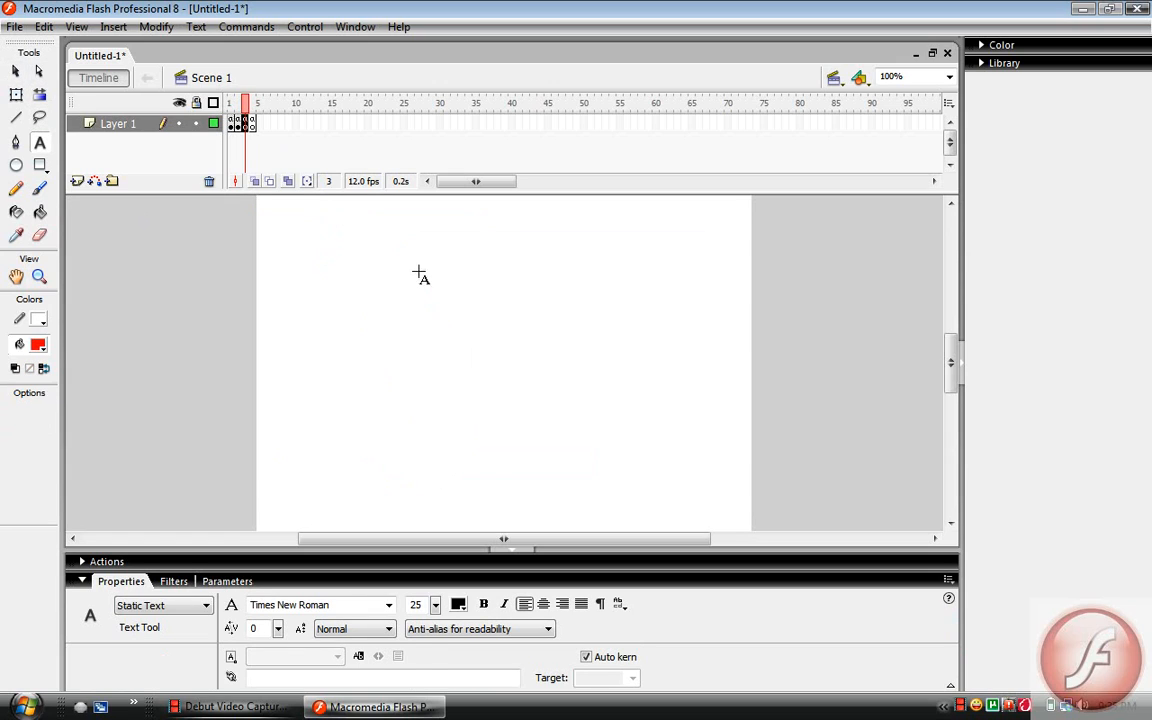
drag(327, 214, 681, 345)
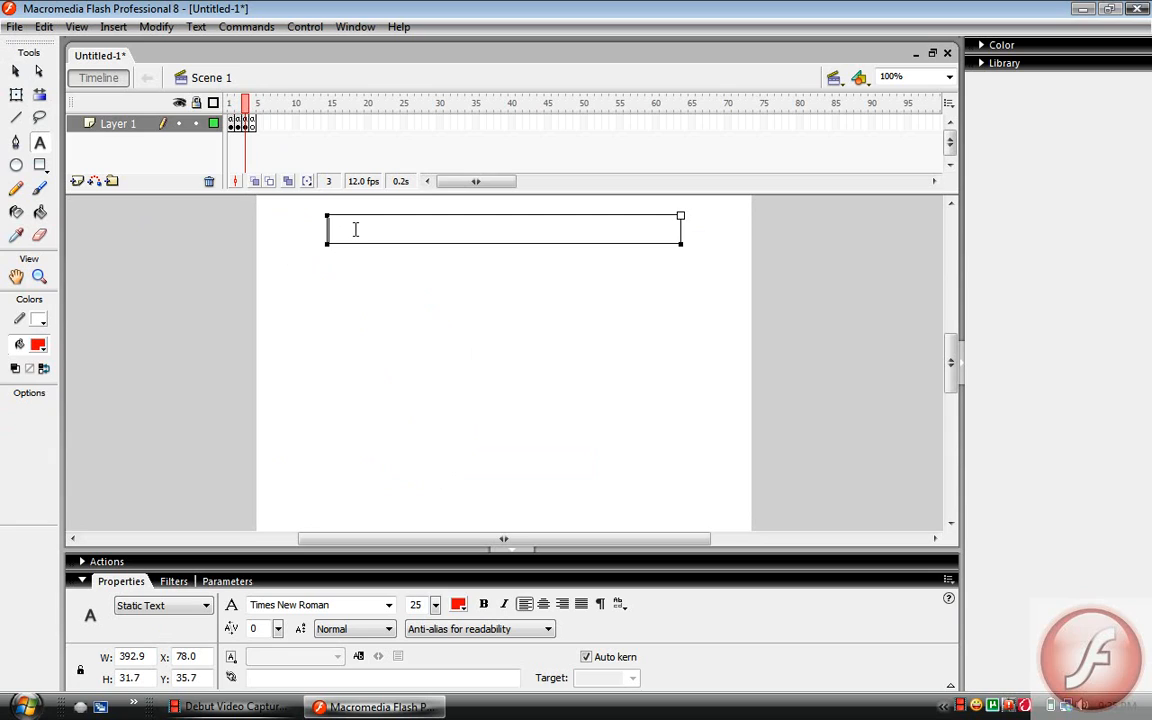
text(You lost :()
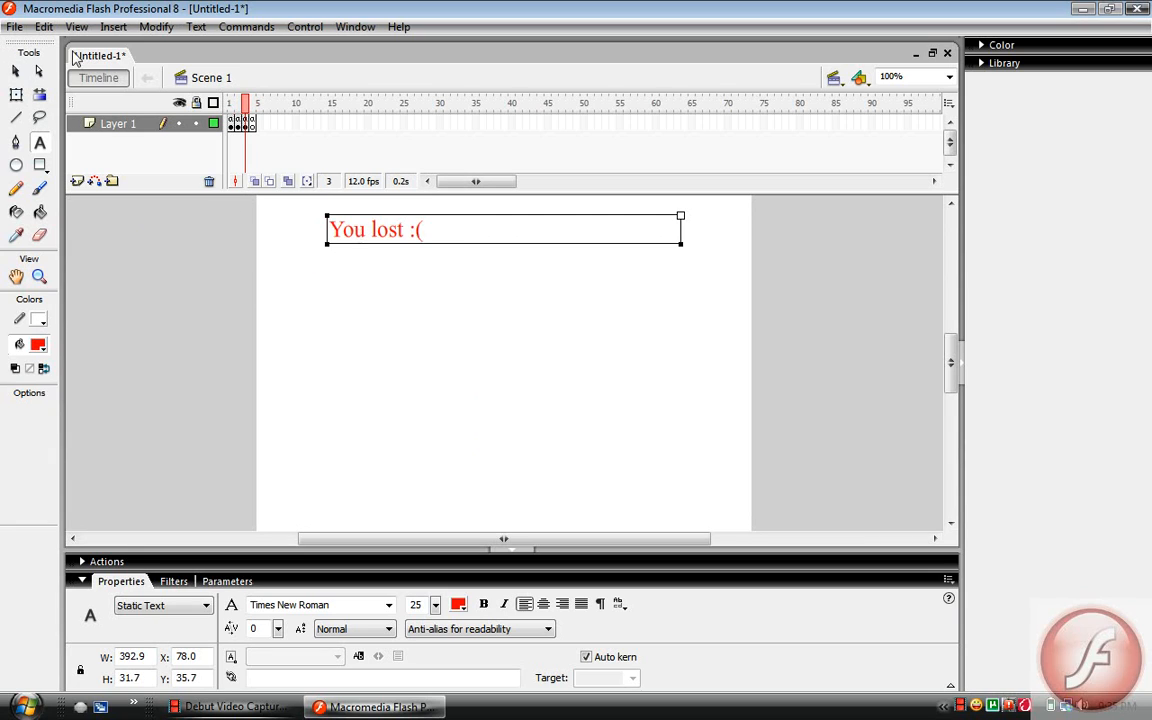
Draw a red rectangle about 249 by 44 px low on frame 3 and put the blue text "Play Again" on it
click(42, 166)
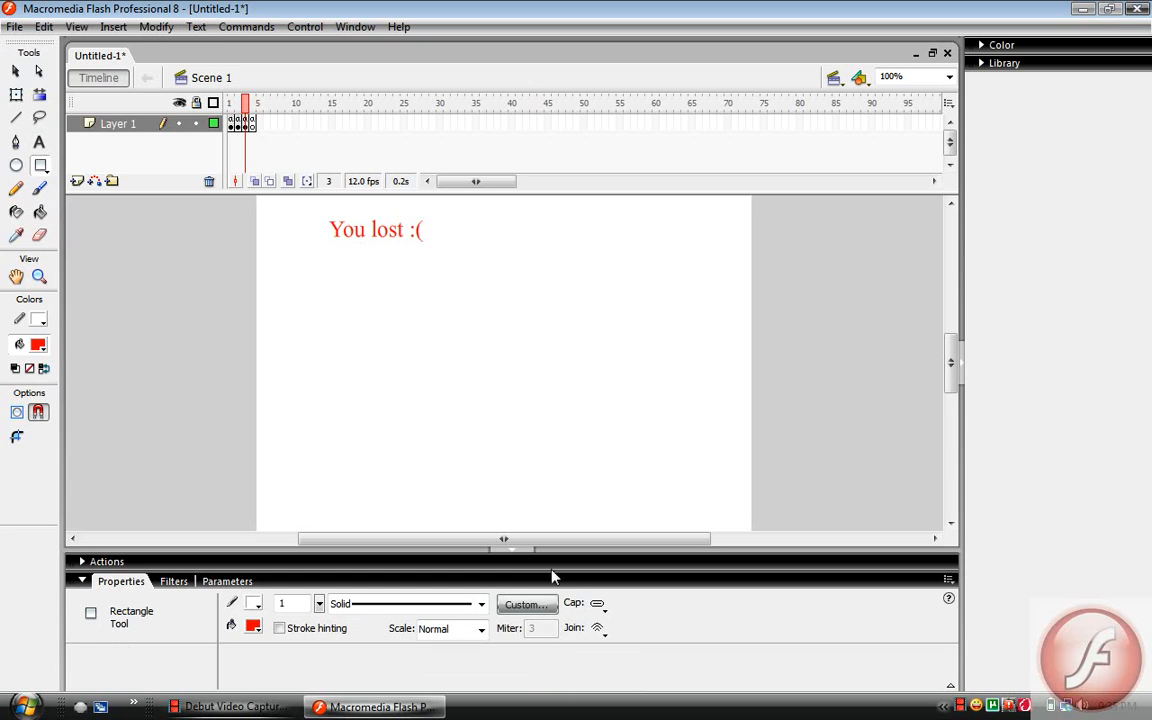
drag(363, 447, 587, 486)
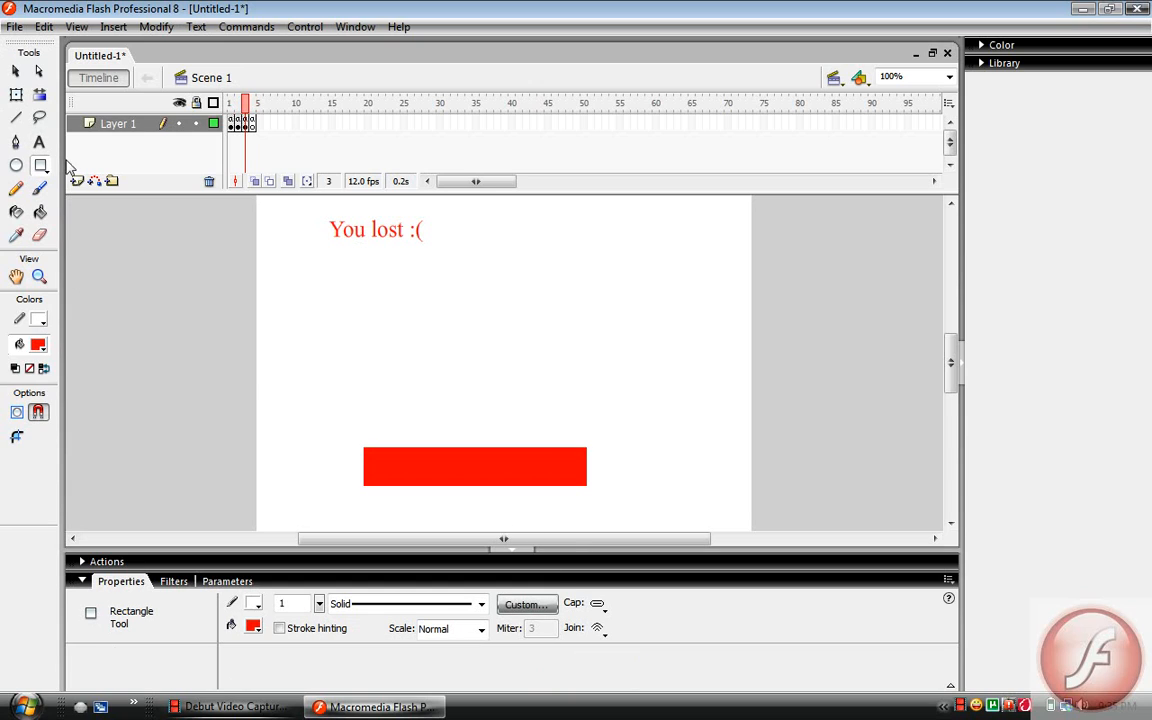
click(40, 143)
click(458, 604)
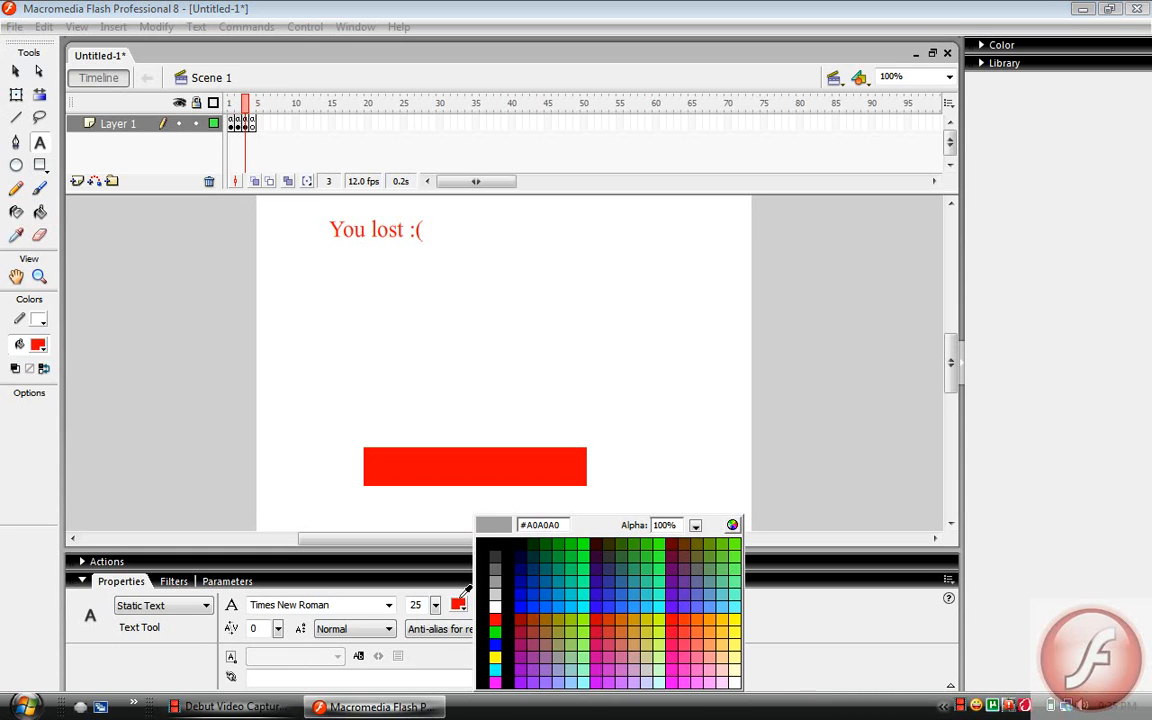
click(496, 645)
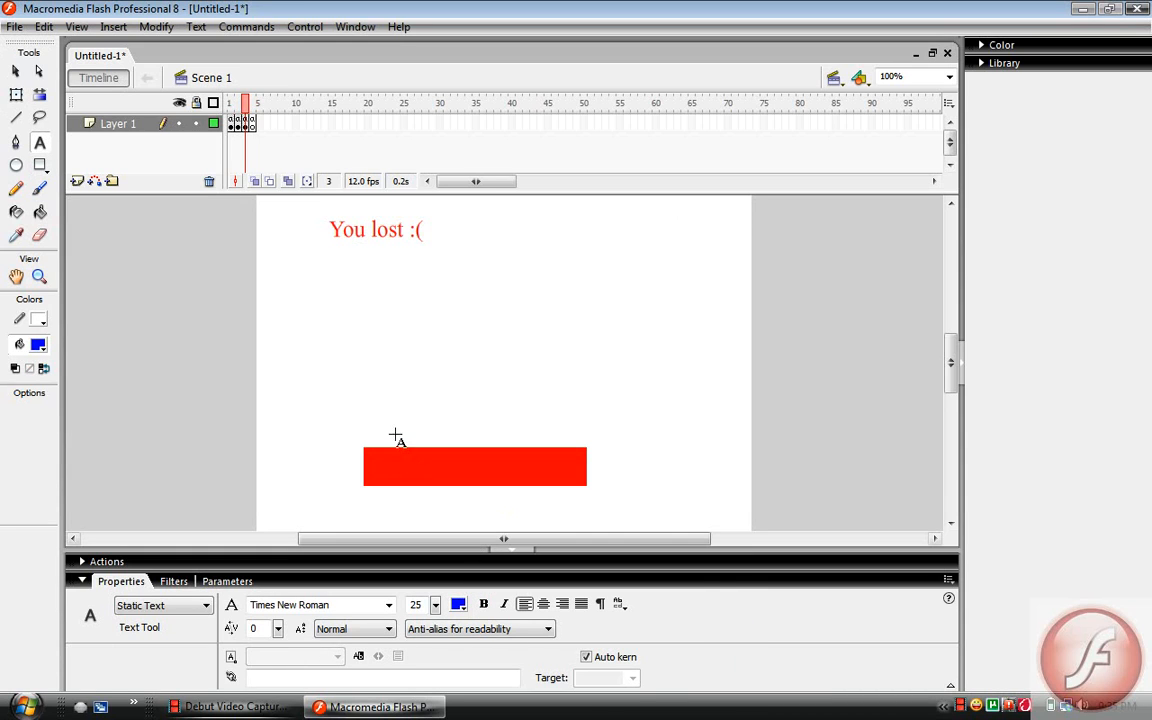
drag(391, 439, 507, 468)
drag(539, 548, 568, 483)
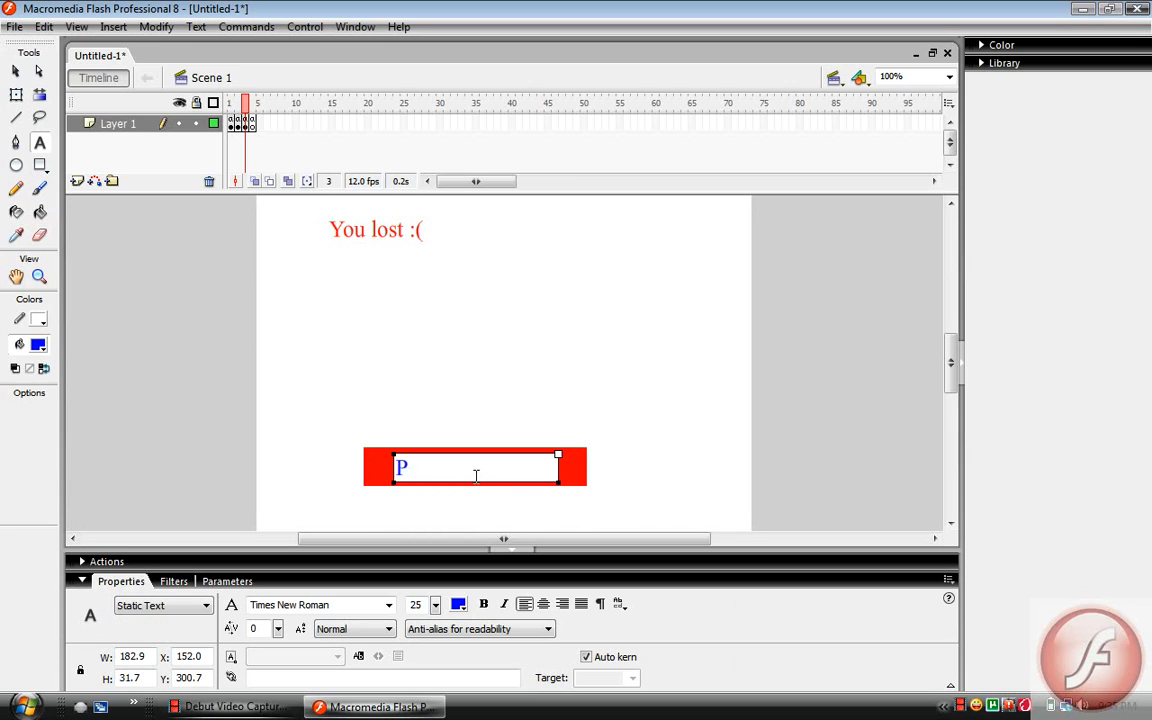
text(Play Again)
Convert the red rectangle and its "Play Again" text together to a Button symbol, keeping the default name
click(15, 71)
drag(533, 575, 597, 489)
right_click(585, 489)
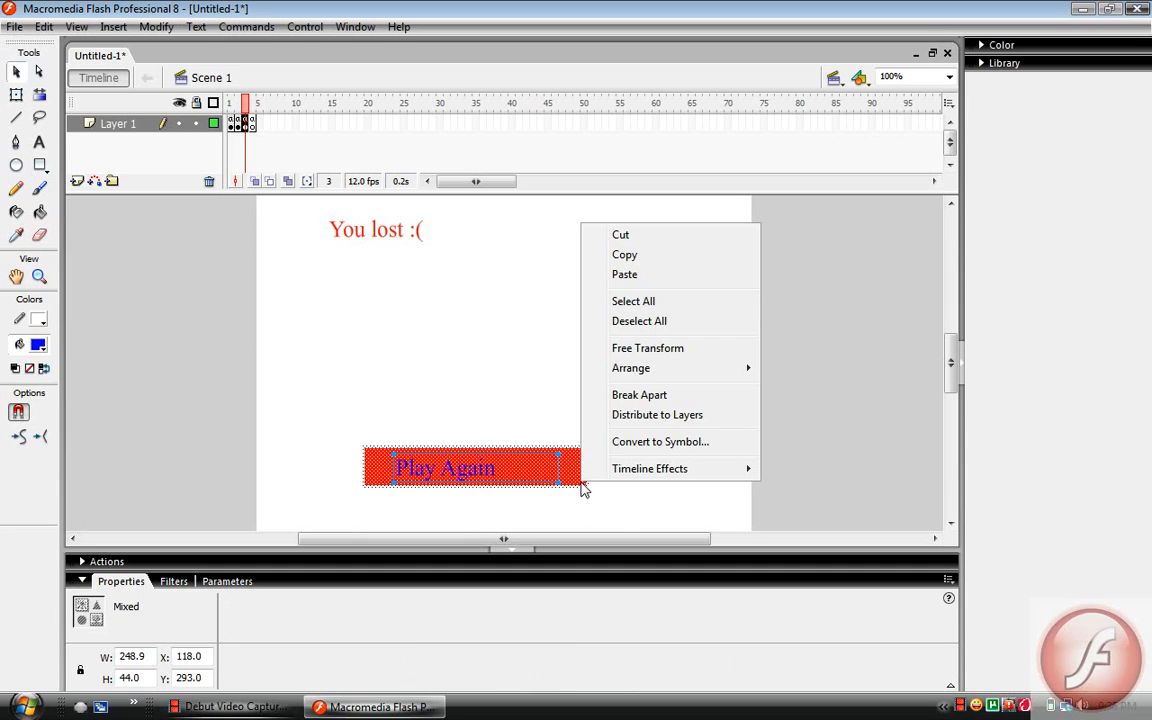
click(655, 441)
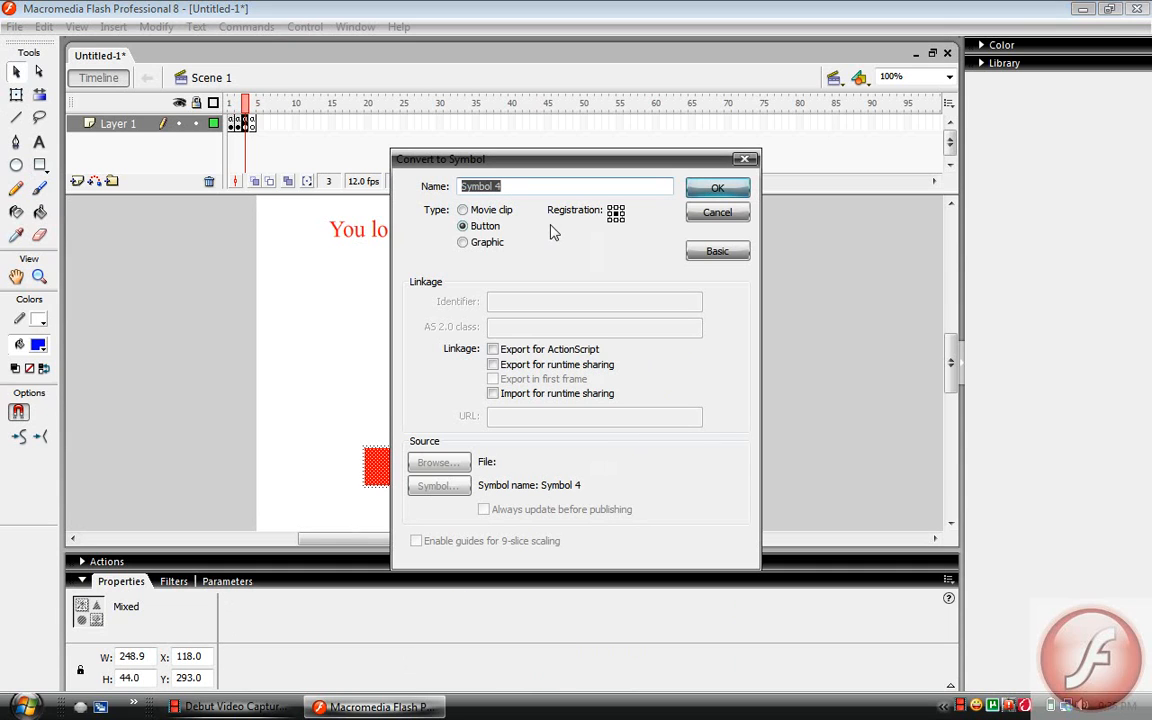
click(717, 188)
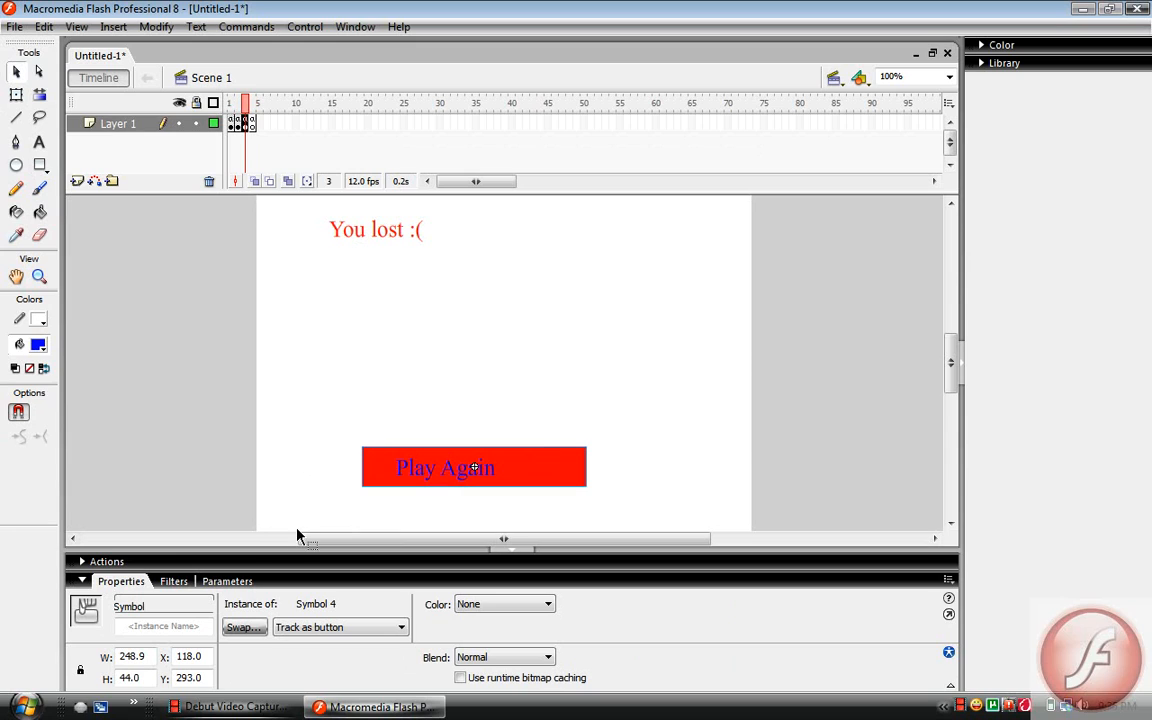
Add an on(release) handler with gotoAndStop(2); to the Play Again button and collapse the script editor
click(155, 561)
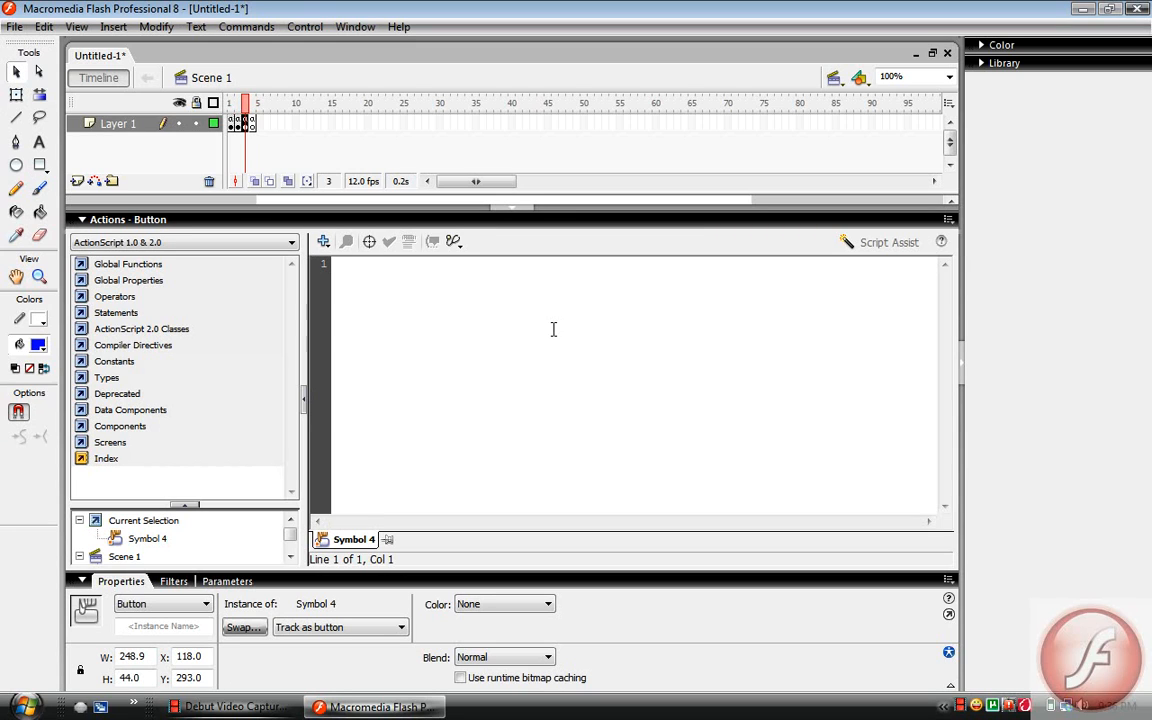
click(553, 329)
text(on(re)
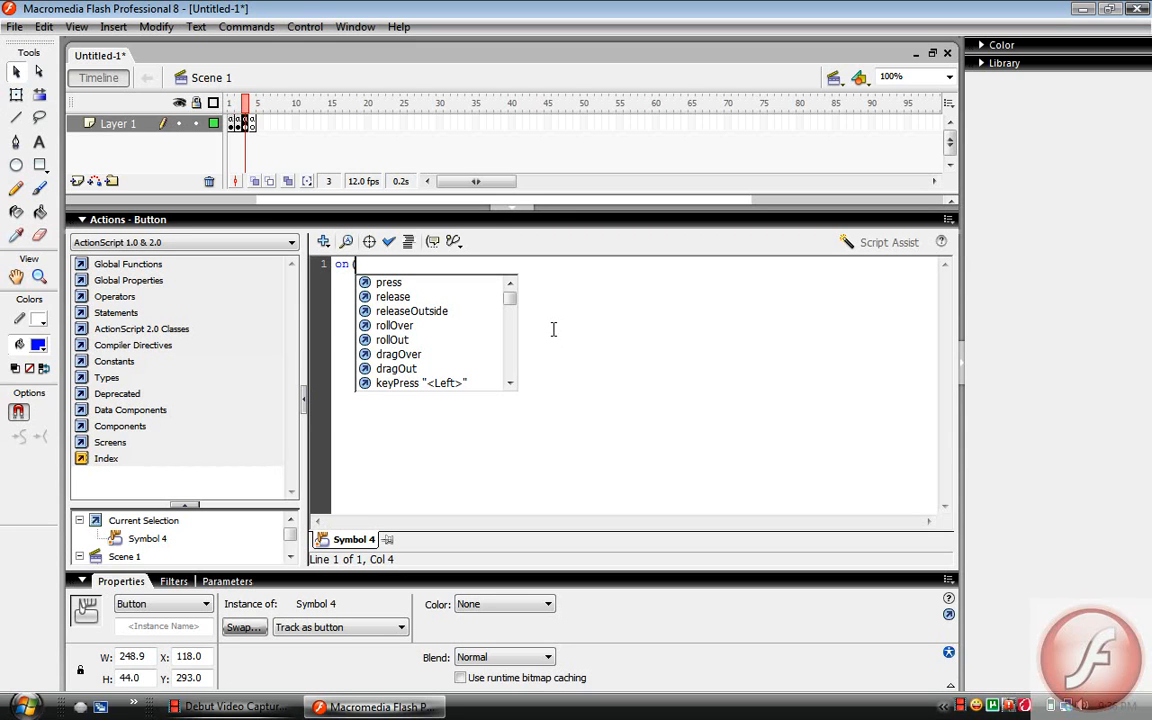
text(lease) {)
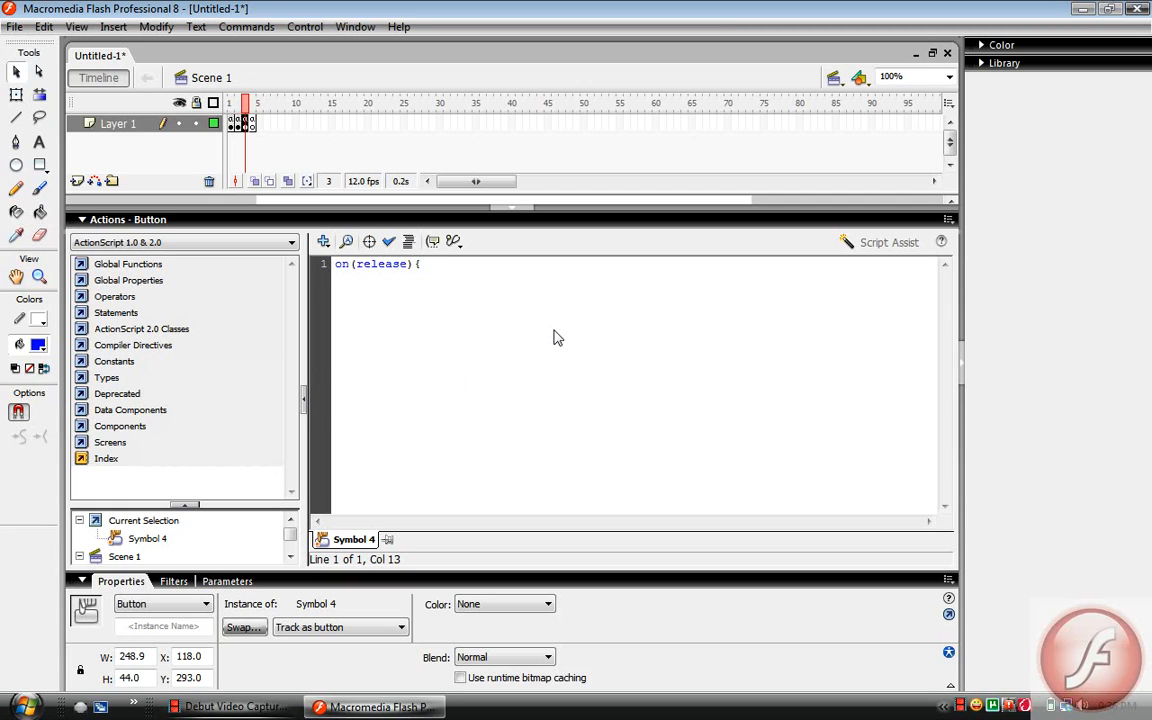
key(Return)
text(gotoAndStop(2)
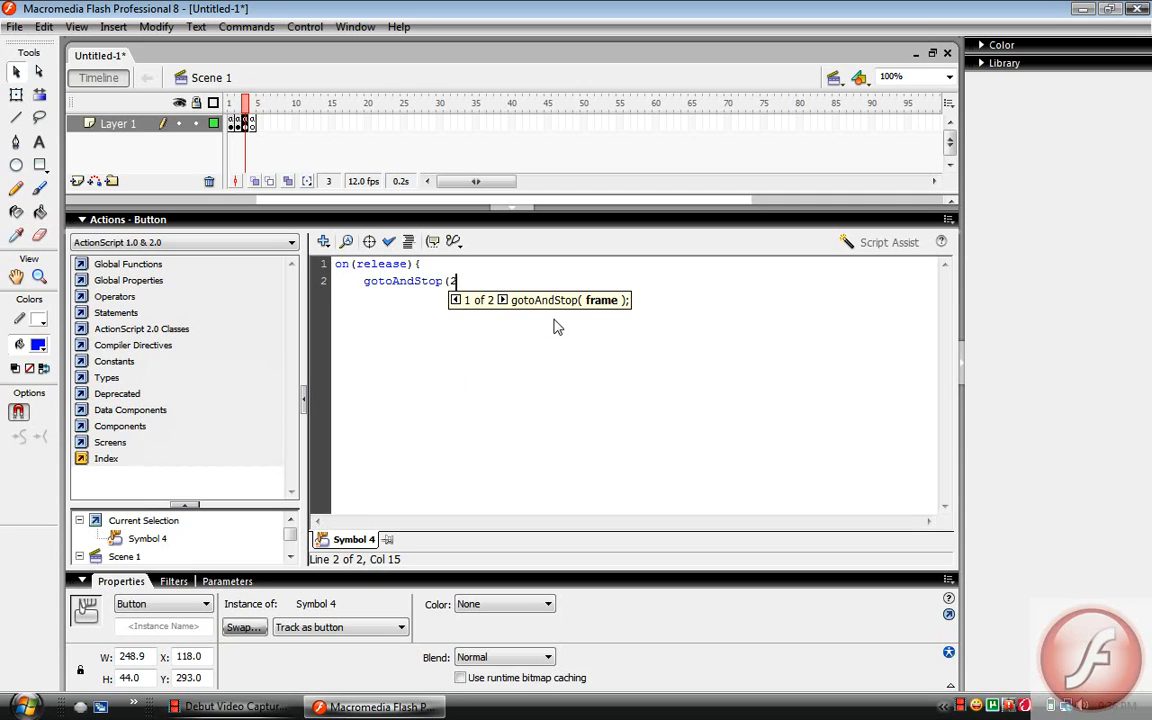
text())
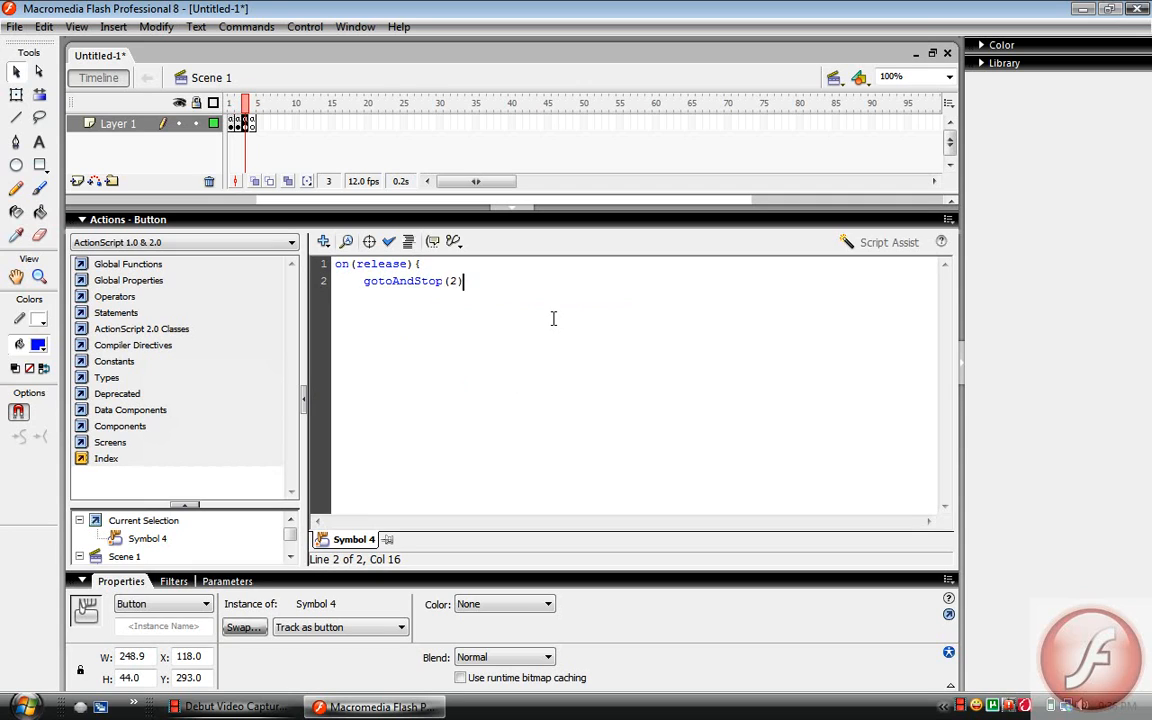
text(;)
key(Return)
click(510, 219)
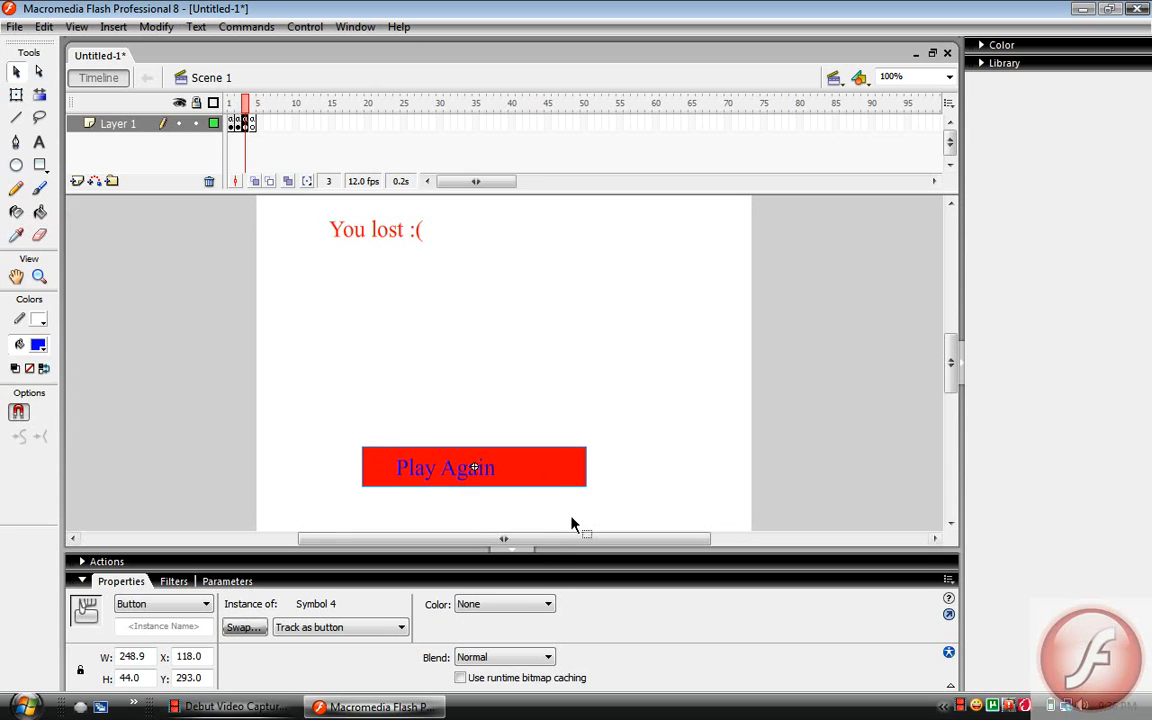
Copy the Play Again button from frame 3 and paste it in place on frame 4
right_click(569, 474)
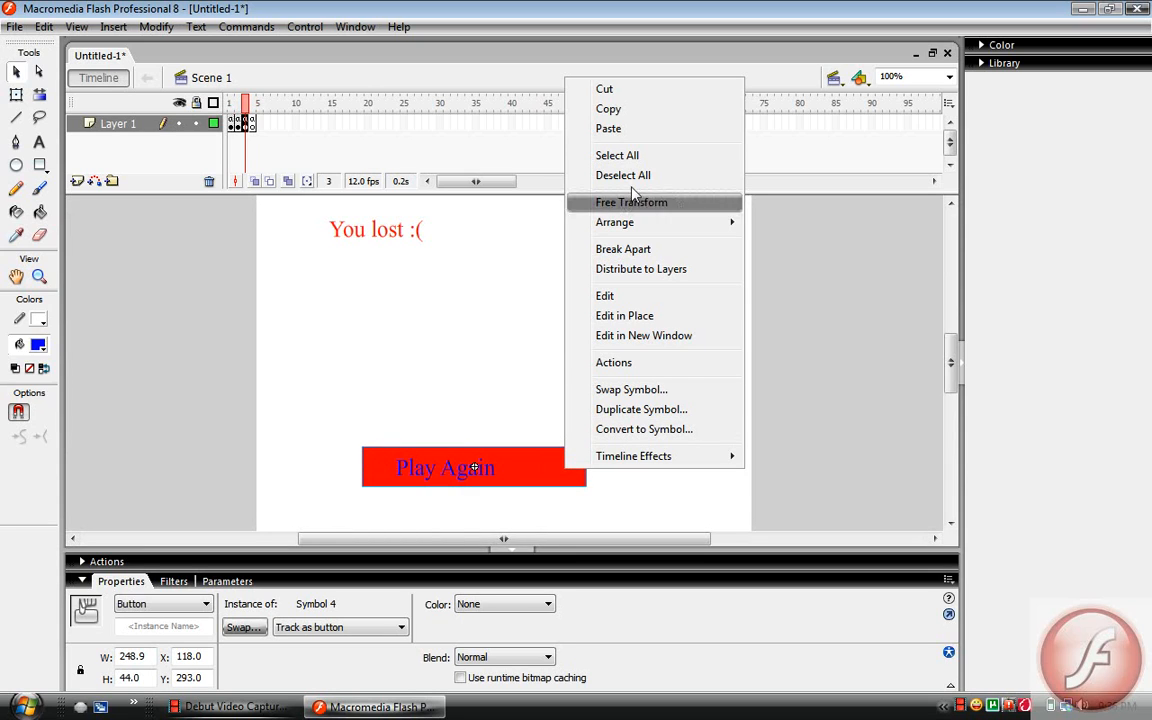
click(609, 109)
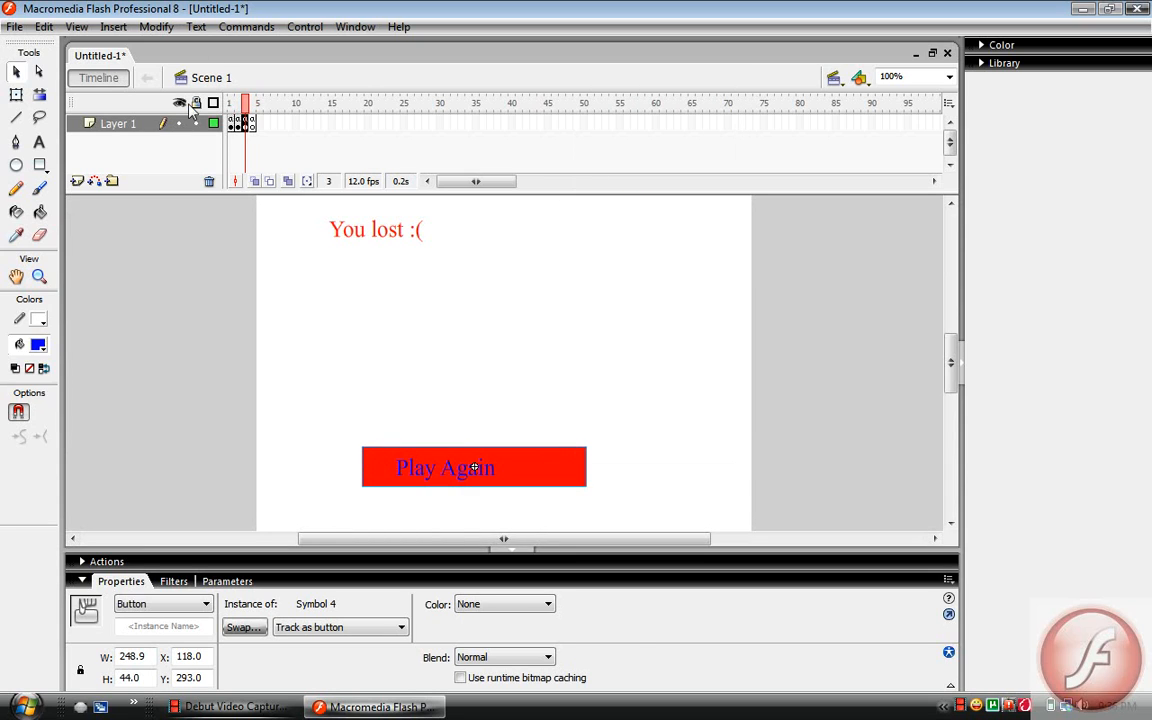
click(251, 123)
click(422, 393)
right_click(421, 389)
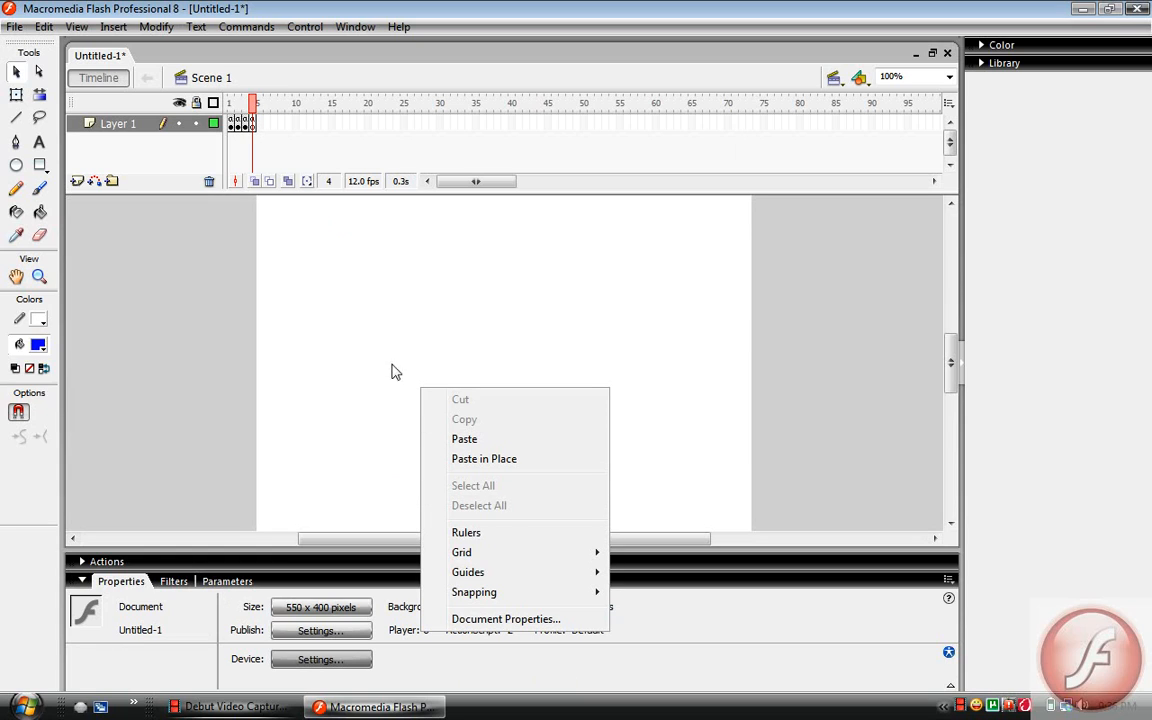
click(495, 459)
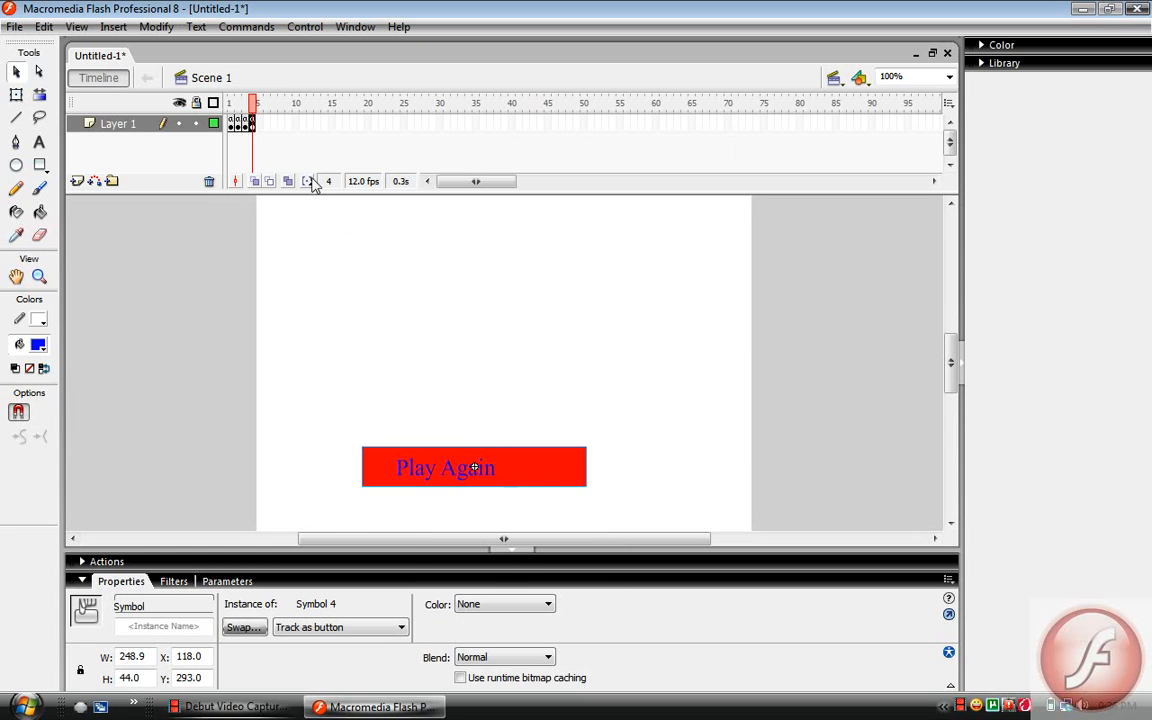
Add the blue text "You WIN!!!!" near the top of the stage on frame 4 in a text box about 368 px wide
click(39, 141)
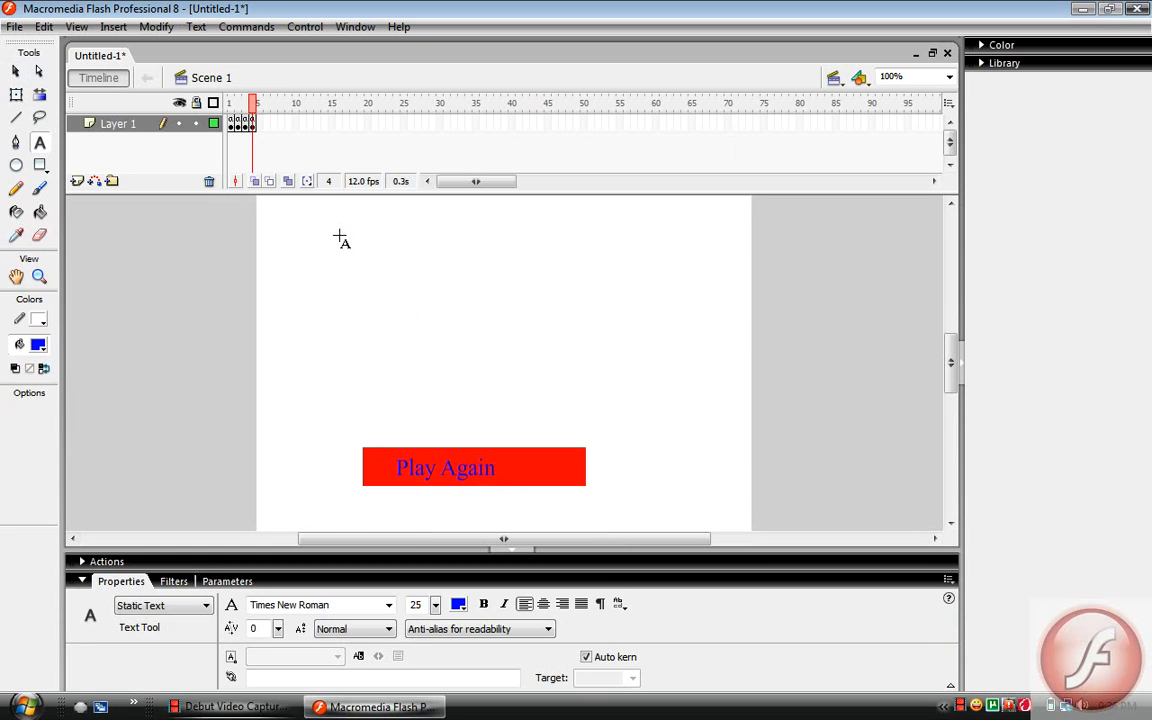
drag(317, 215, 648, 318)
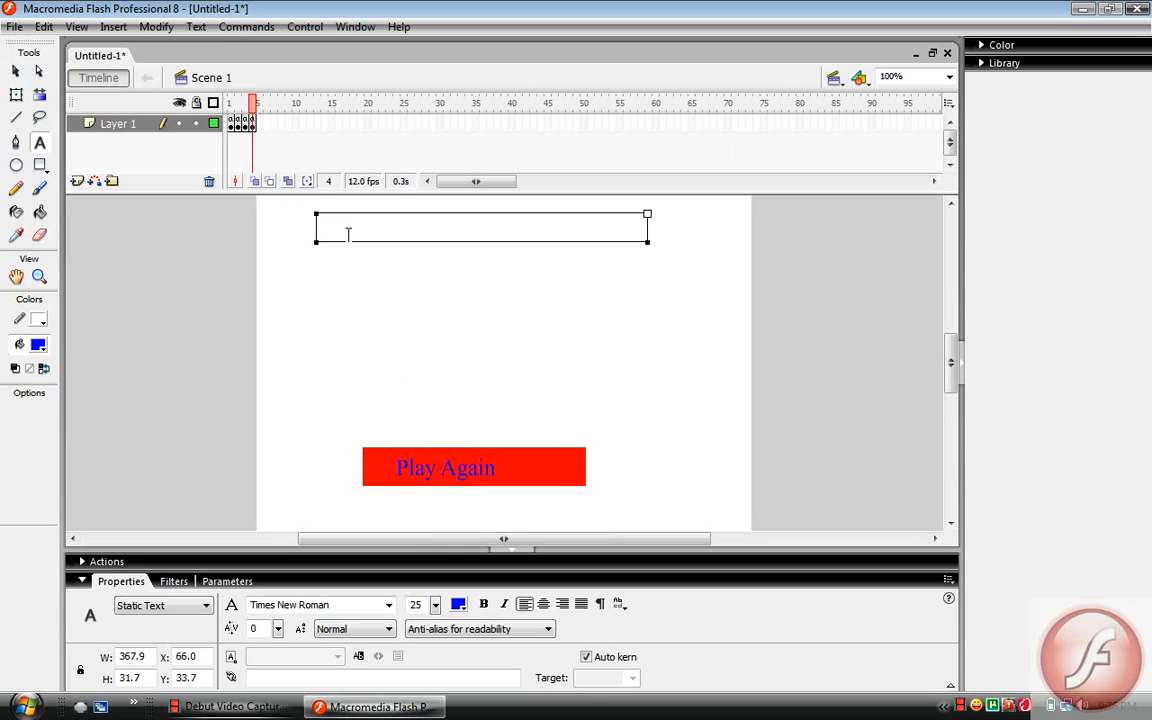
text(You WIN!!!!)
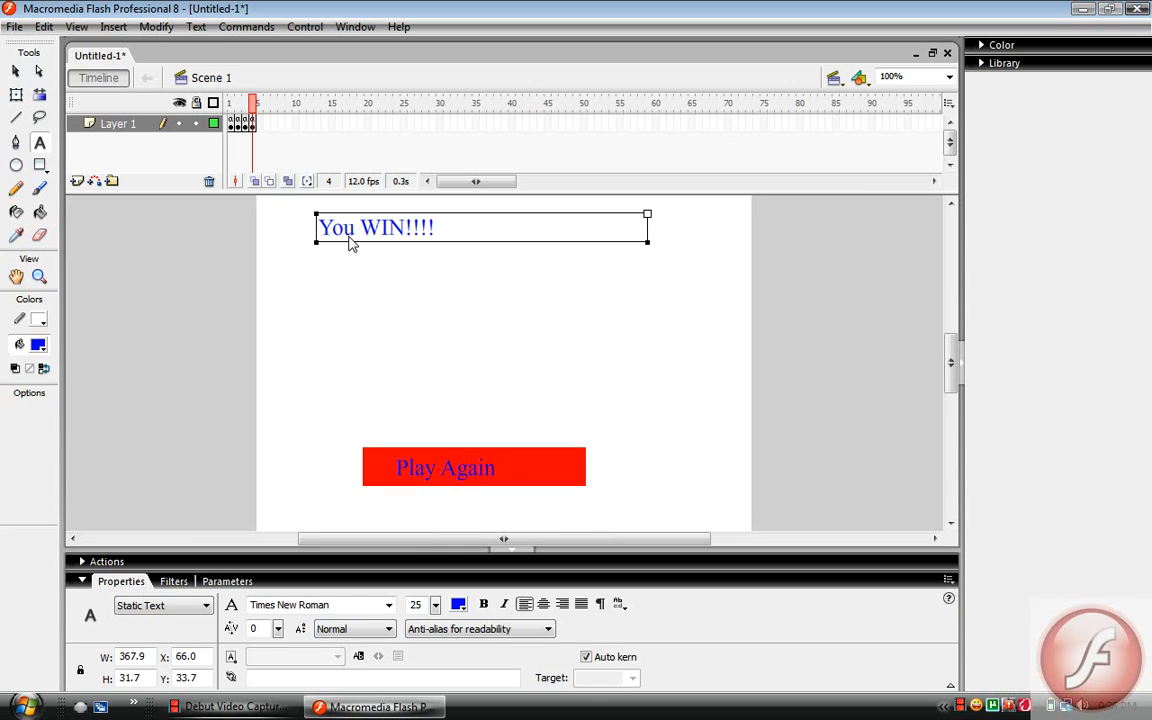
Test the movie from the START! screen, trying the maze walls, the Play Again button and the red dot, and close the preview
click(238, 127)
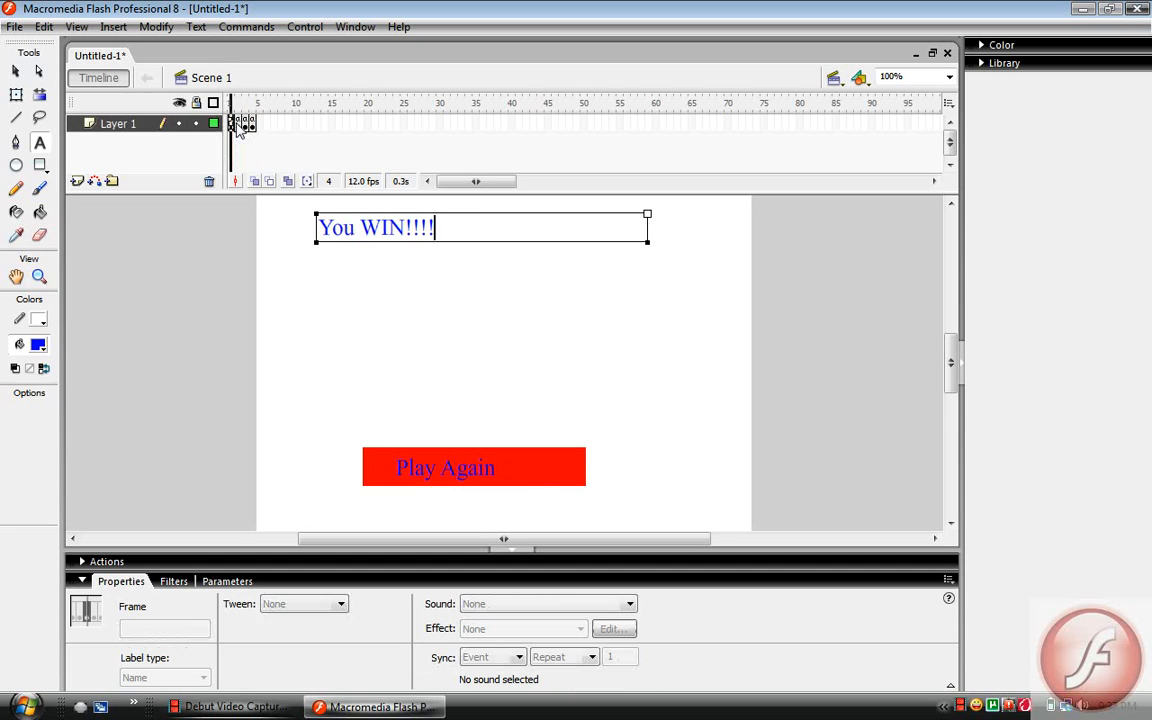
click(236, 127)
key(ctrl+Return)
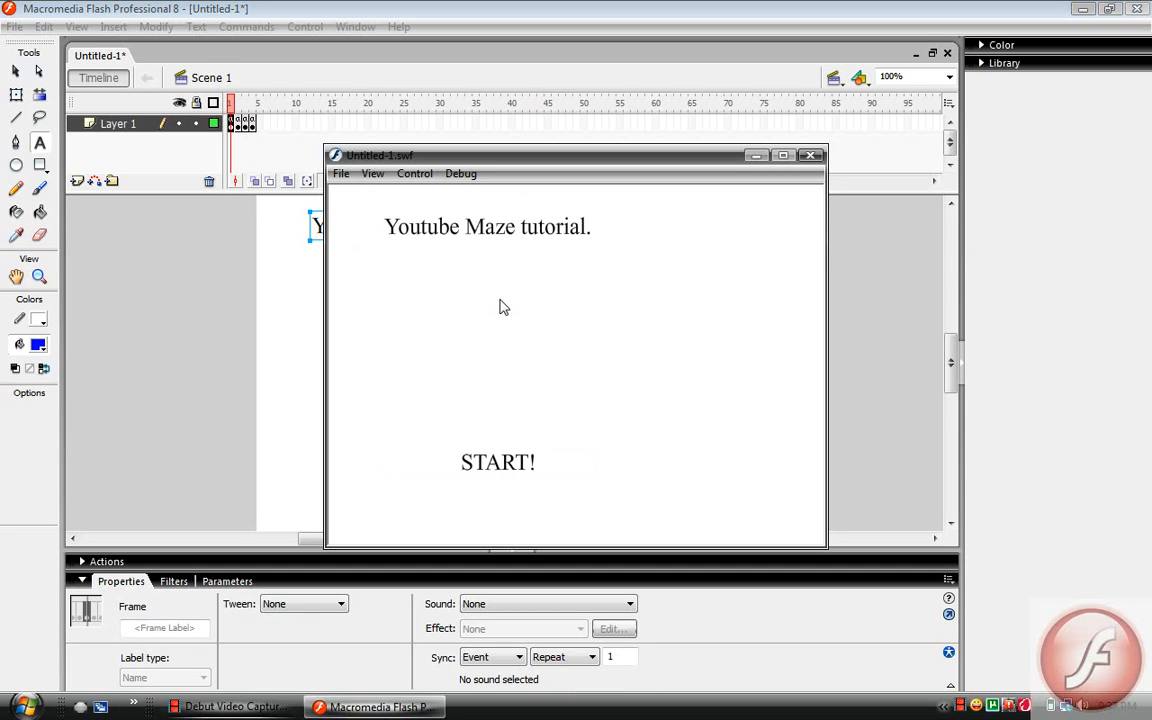
click(478, 463)
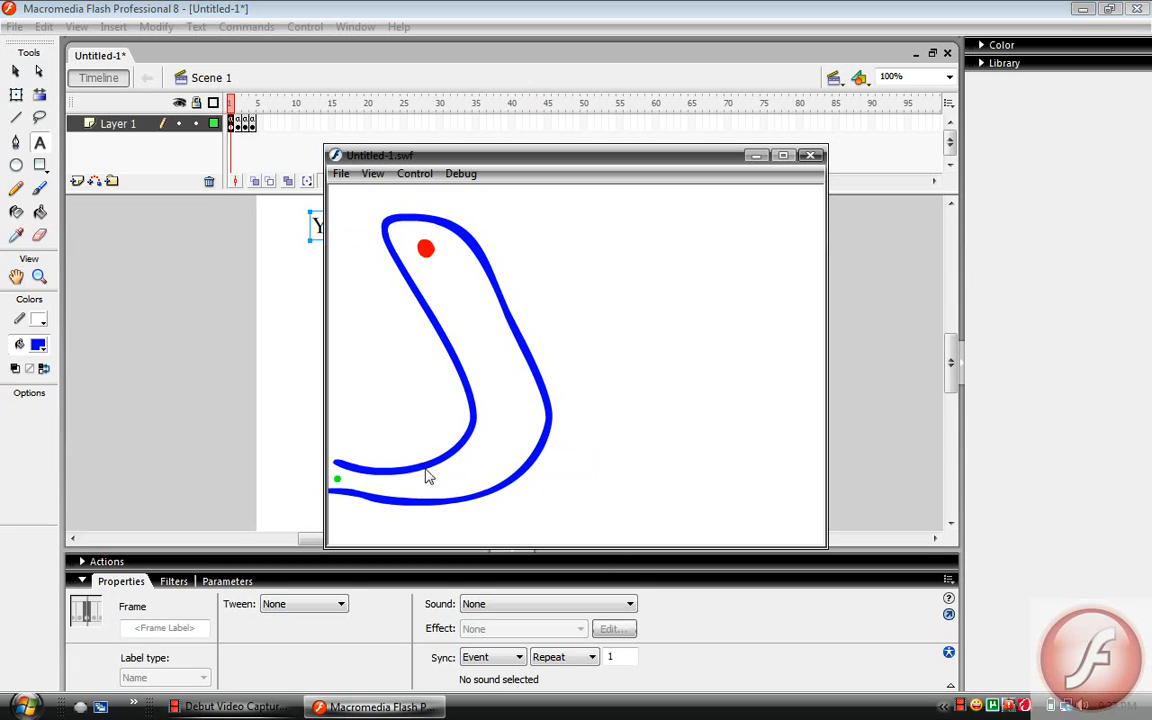
mouse_move(416, 470)
click(457, 484)
click(453, 484)
mouse_move(435, 257)
click(497, 482)
mouse_move(418, 250)
click(811, 155)
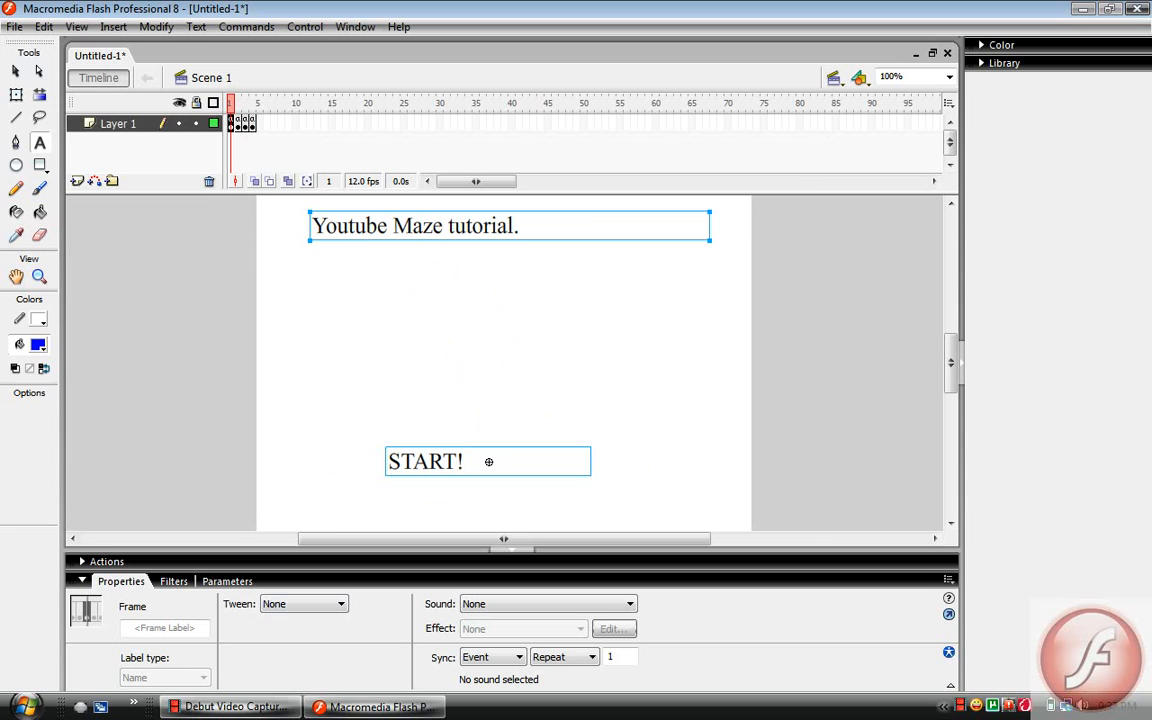
click(230, 706)
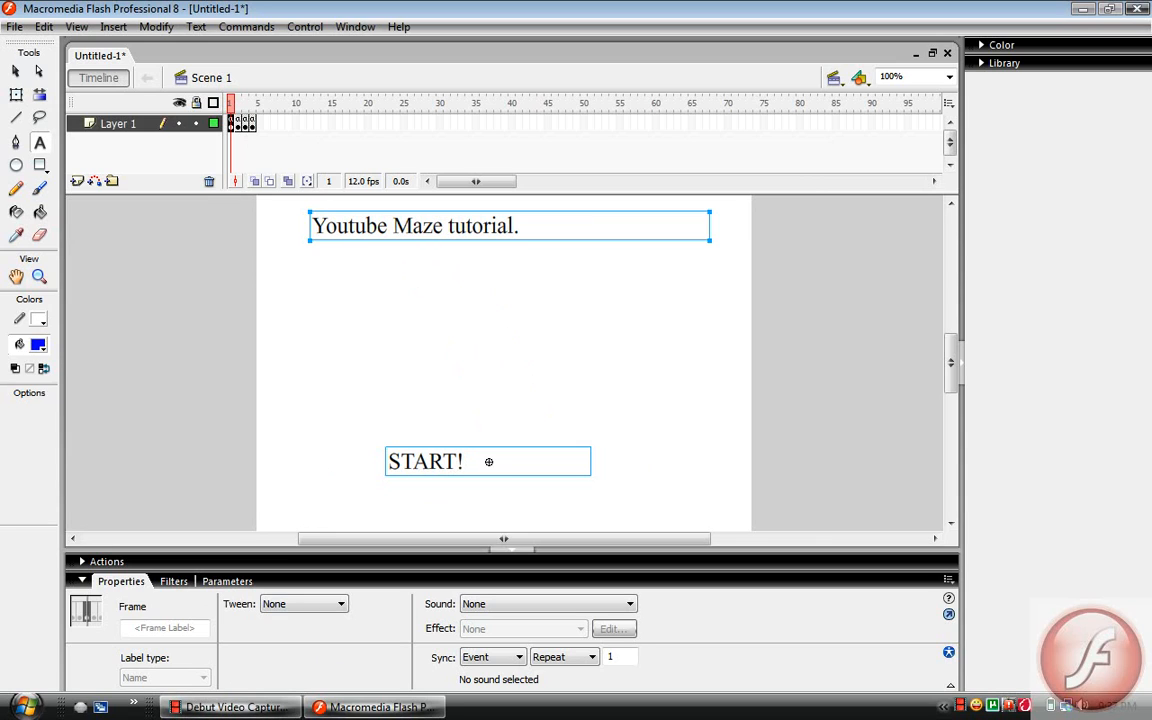